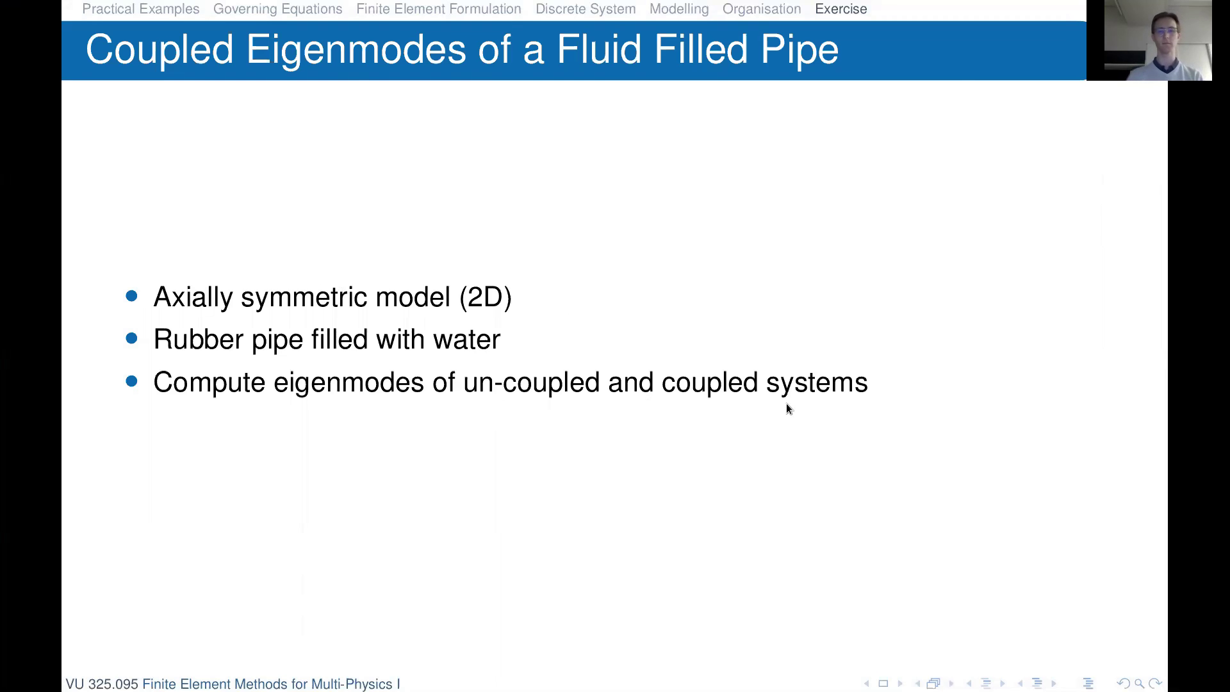
Switch to the StudentVM2020W_anaconda virtual machine's terminal, list the project folder, and launch Trelis in the background
{"action": "key", "text": "super"}
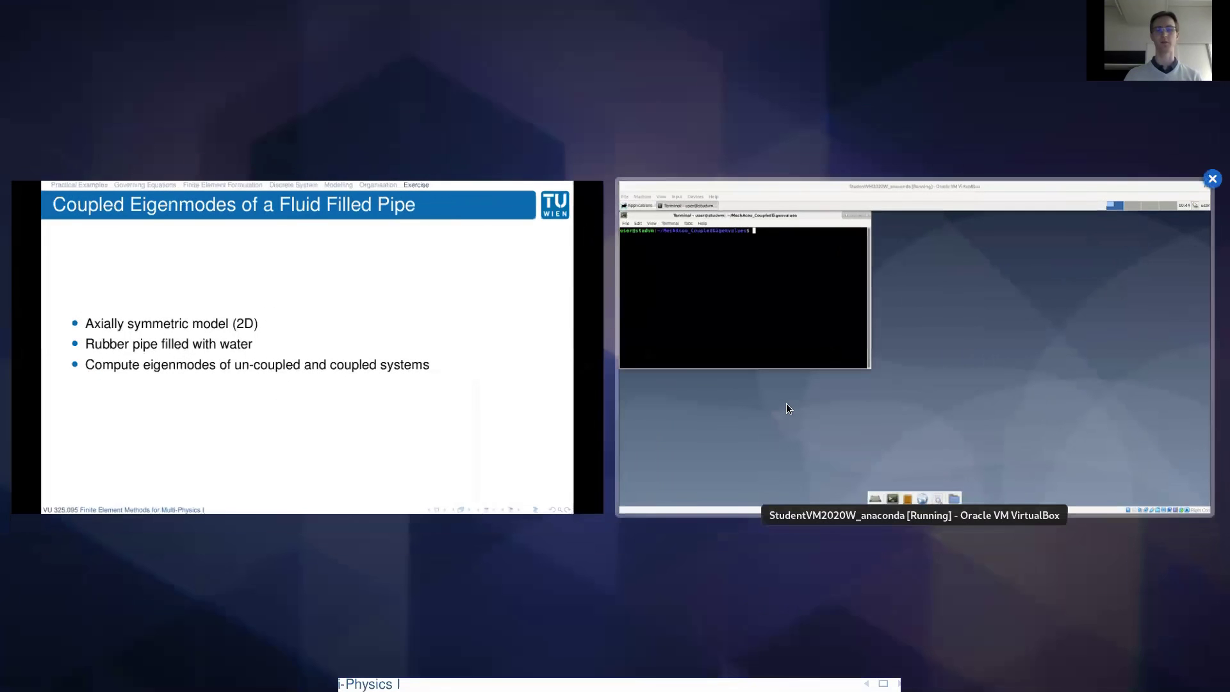
{"action": "left_click", "coordinate": [862, 433]}
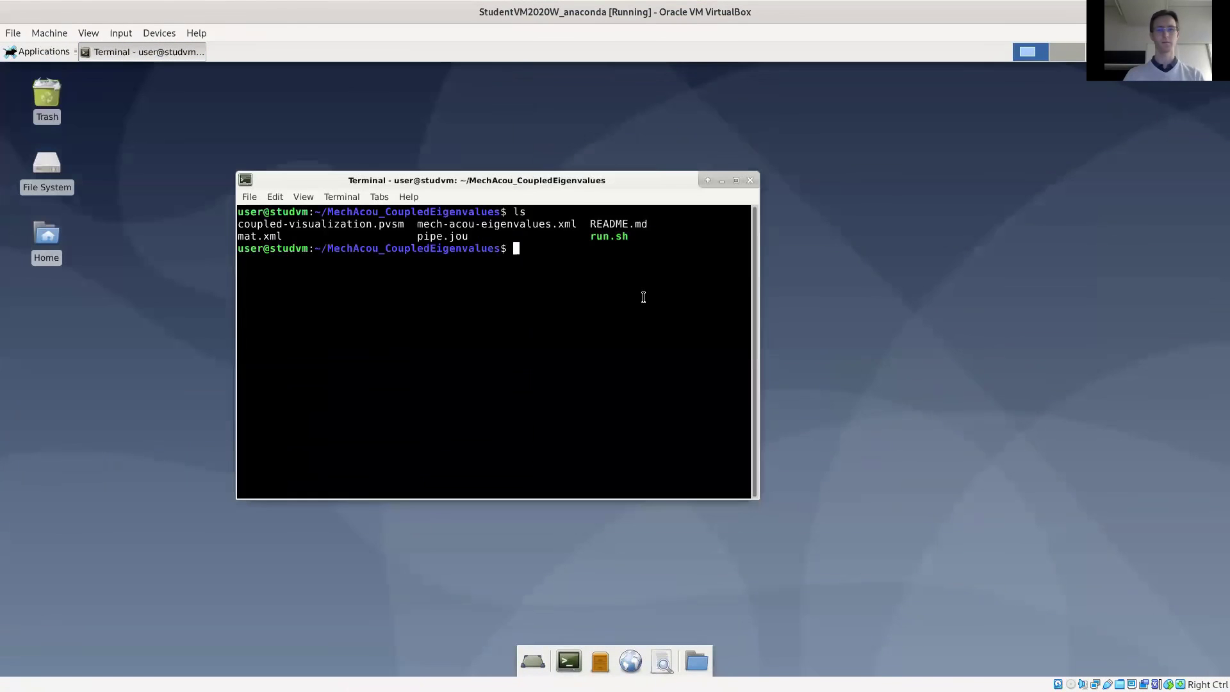
{"action": "type", "text": "ls"}
{"action": "key", "text": "Return"}
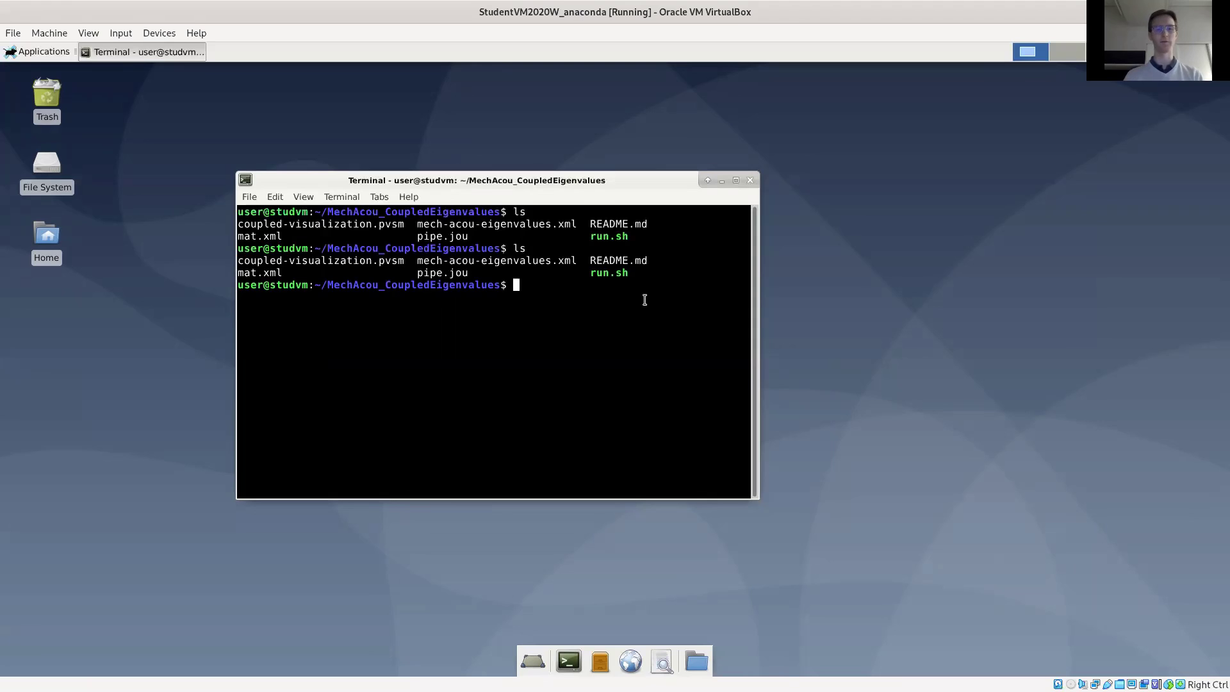
{"action": "type", "text": "trelis &"}
{"action": "key", "text": "Return"}
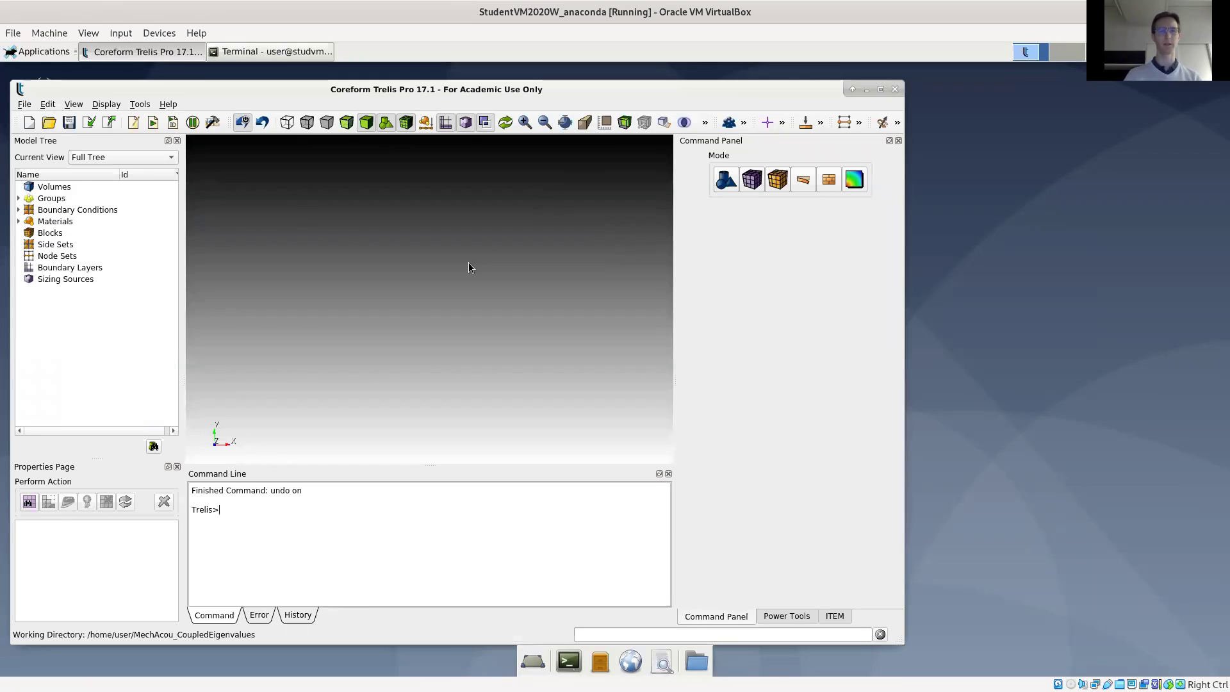
Open pipe.jou in the Journal Editor and run it to build the pipe mesh and export pipe.cdb
{"action": "left_click", "coordinate": [135, 123]}
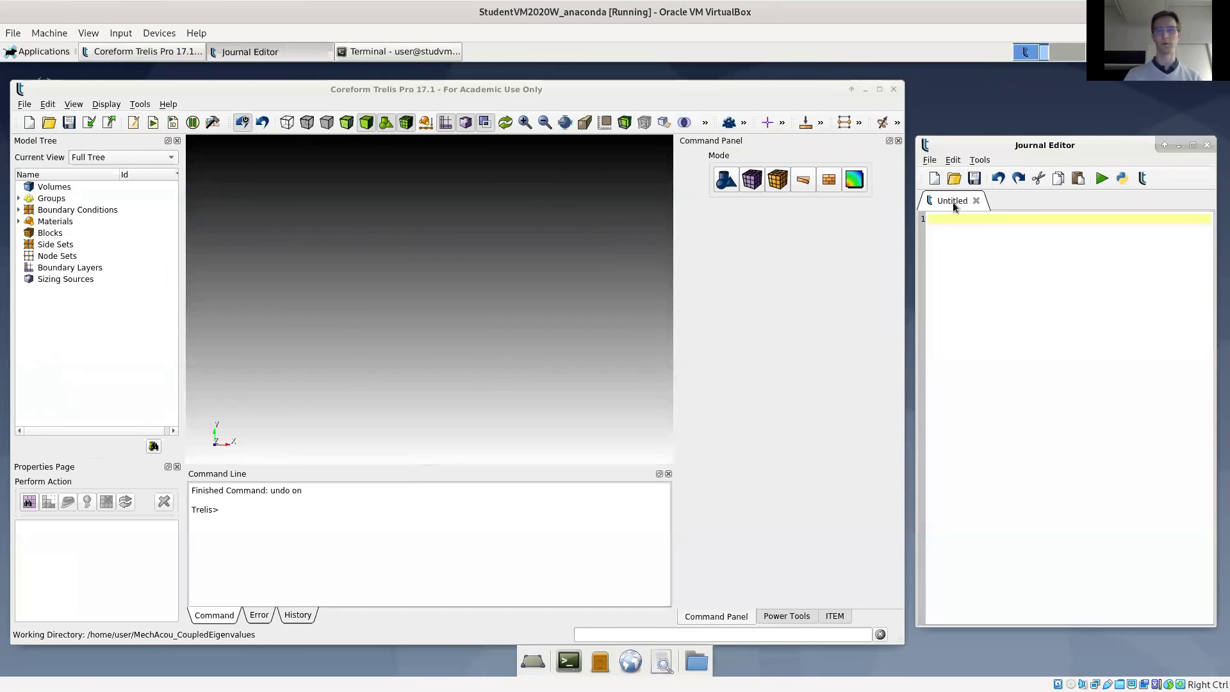
{"action": "left_click", "coordinate": [955, 180]}
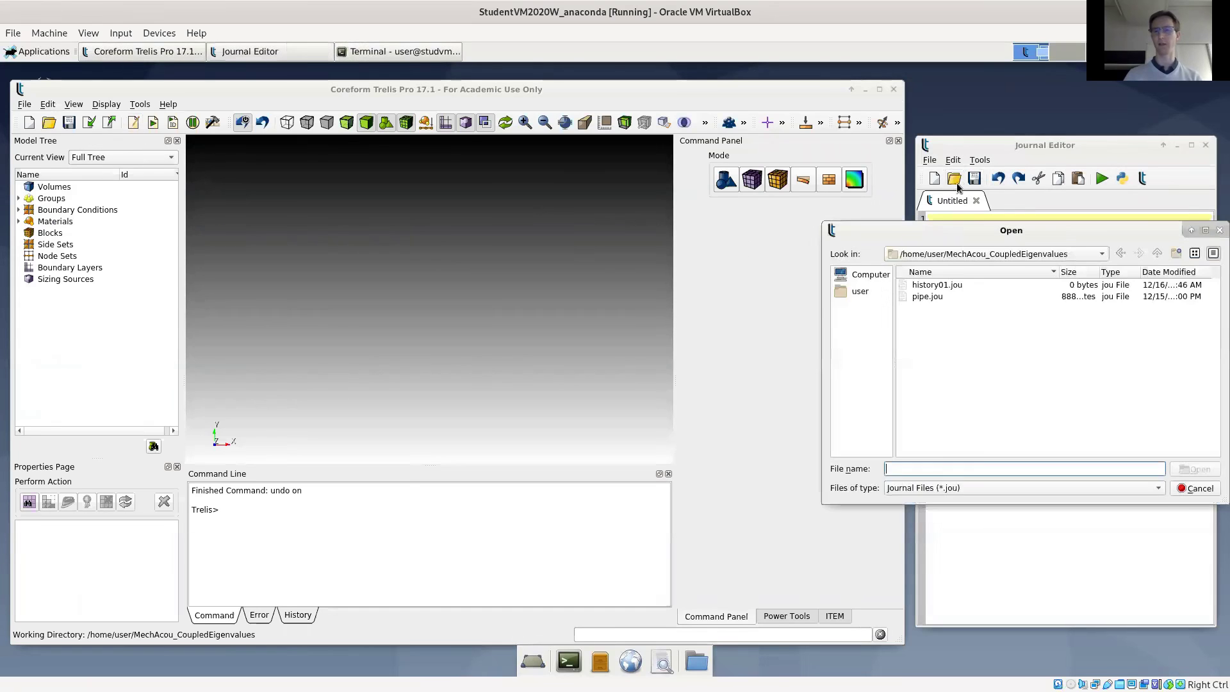
{"action": "left_click", "coordinate": [932, 297]}
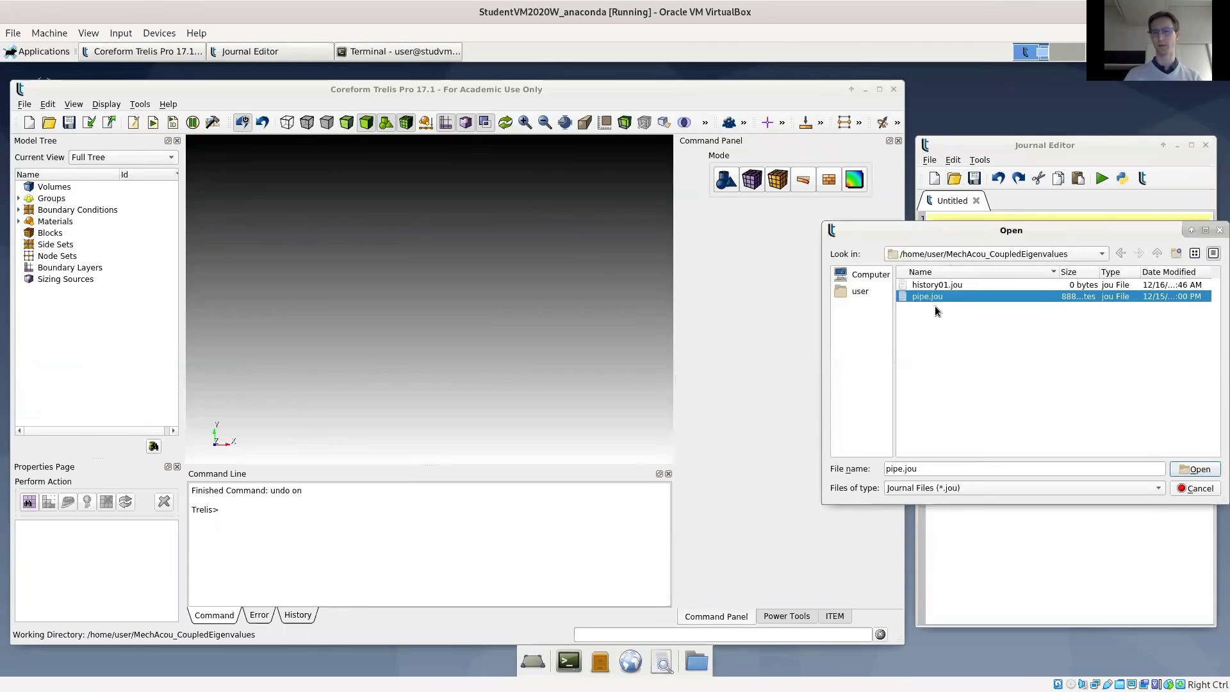
{"action": "left_click", "coordinate": [1195, 470]}
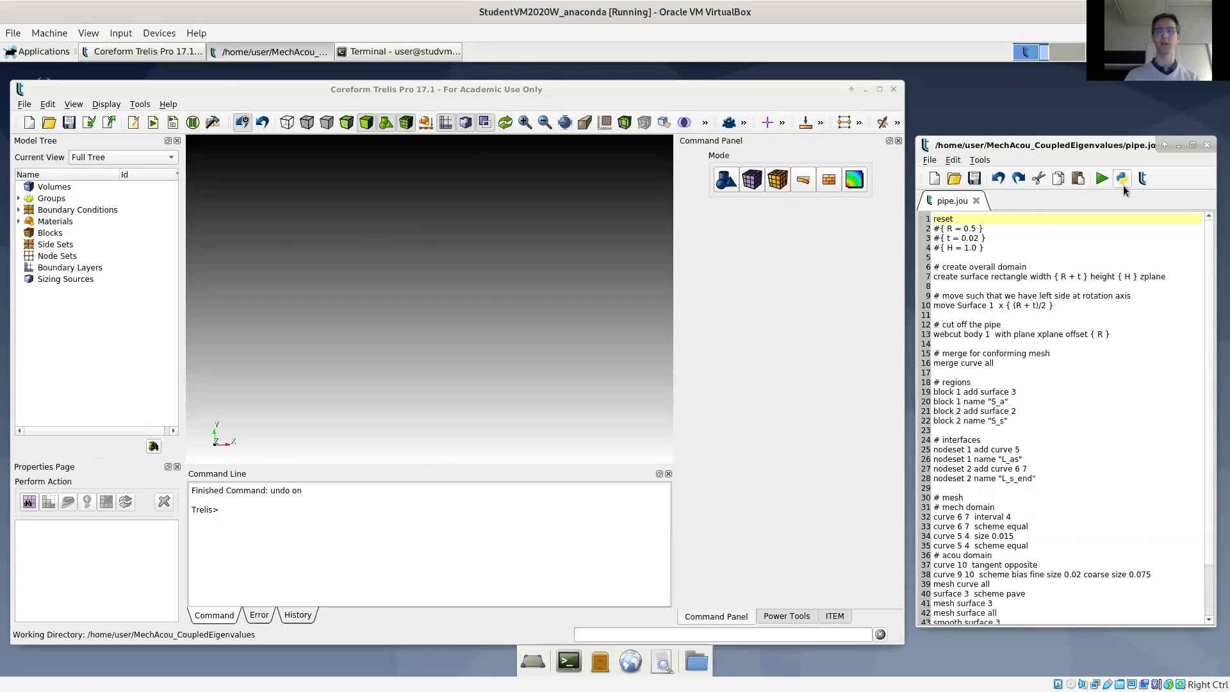
{"action": "left_click", "coordinate": [1103, 179]}
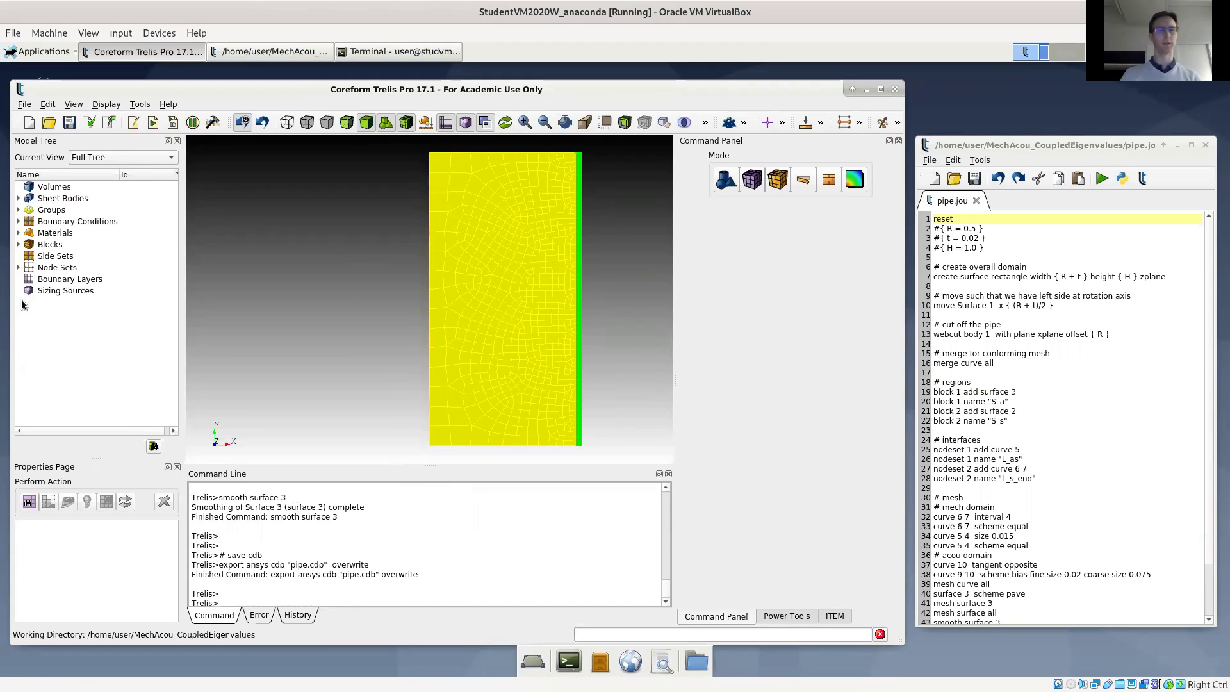
Highlight node sets L_as and L_s_end and blocks S_a and S_s on the mesh, and review the journal's export command
{"action": "left_click", "coordinate": [18, 268]}
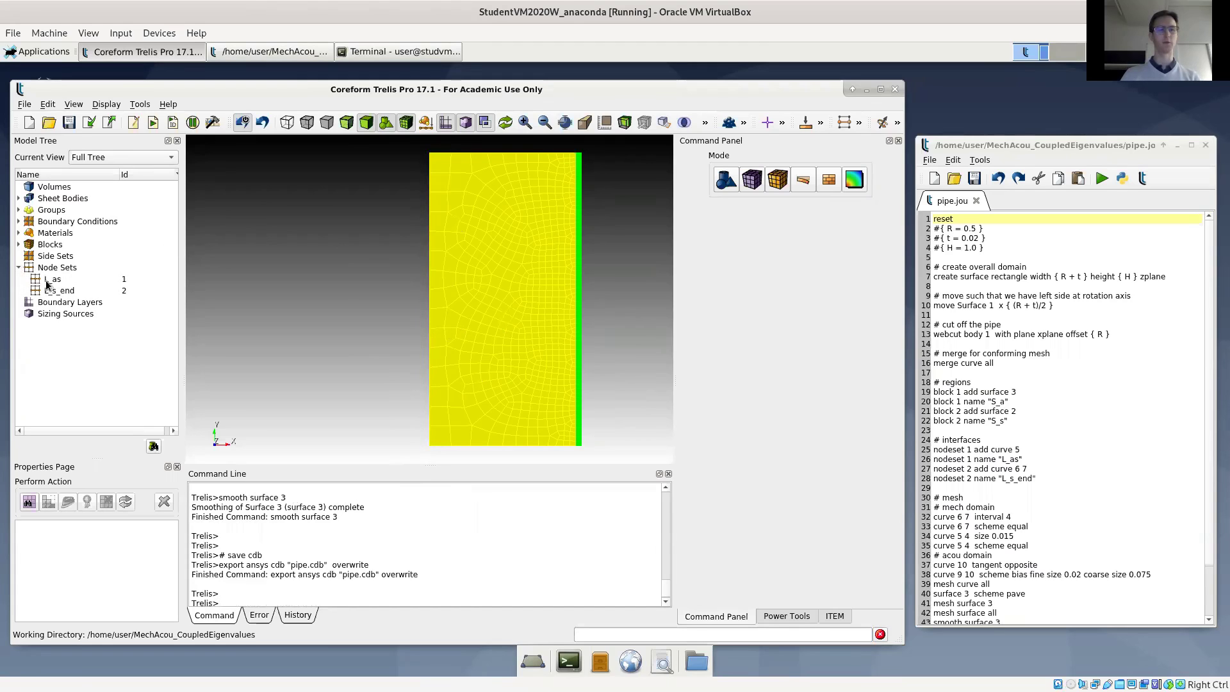
{"action": "left_click", "coordinate": [45, 280]}
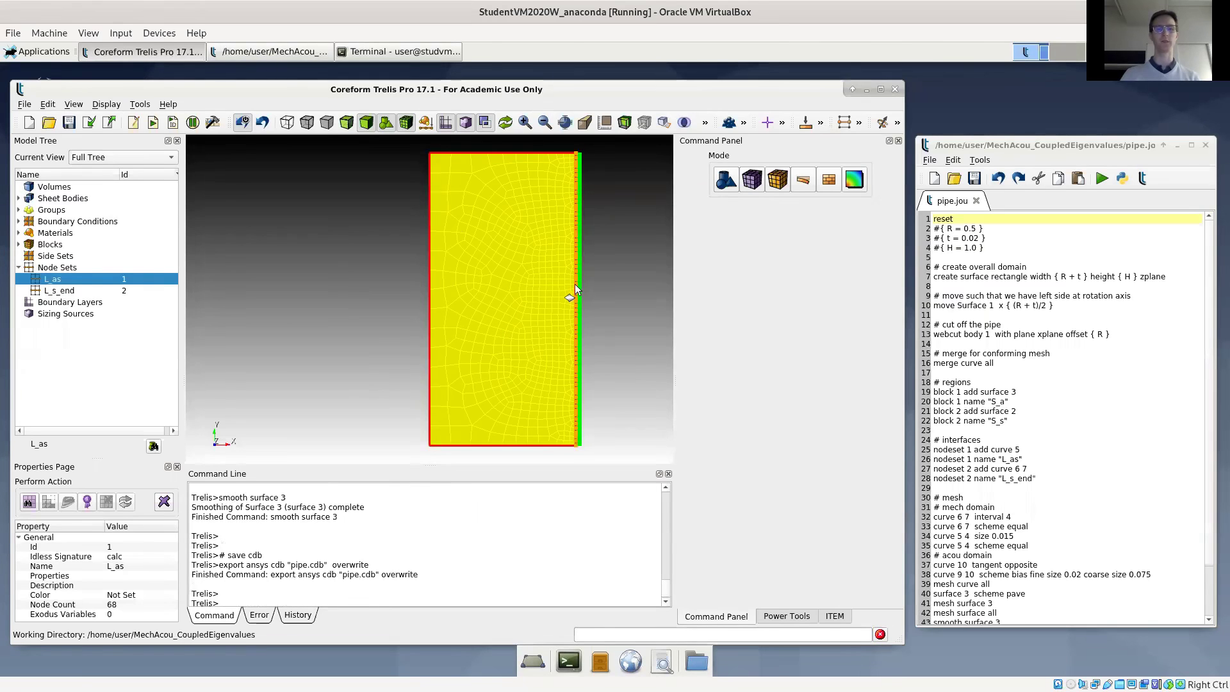
{"action": "left_click", "coordinate": [63, 291]}
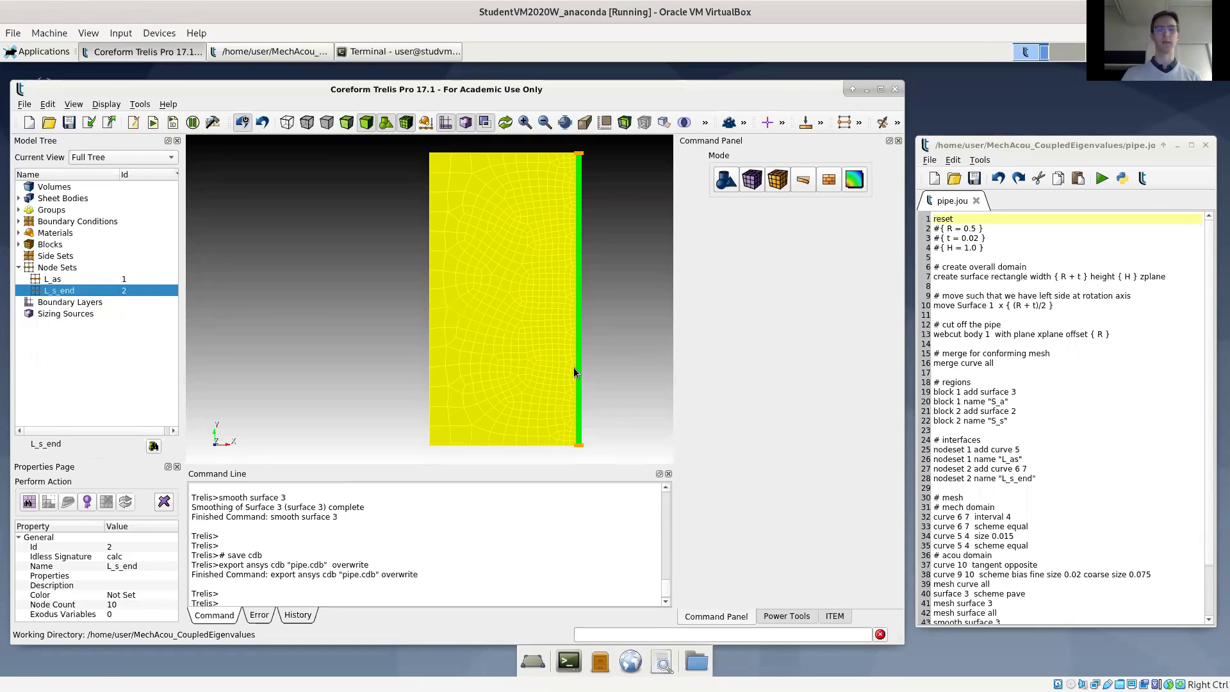
{"action": "left_click", "coordinate": [19, 244]}
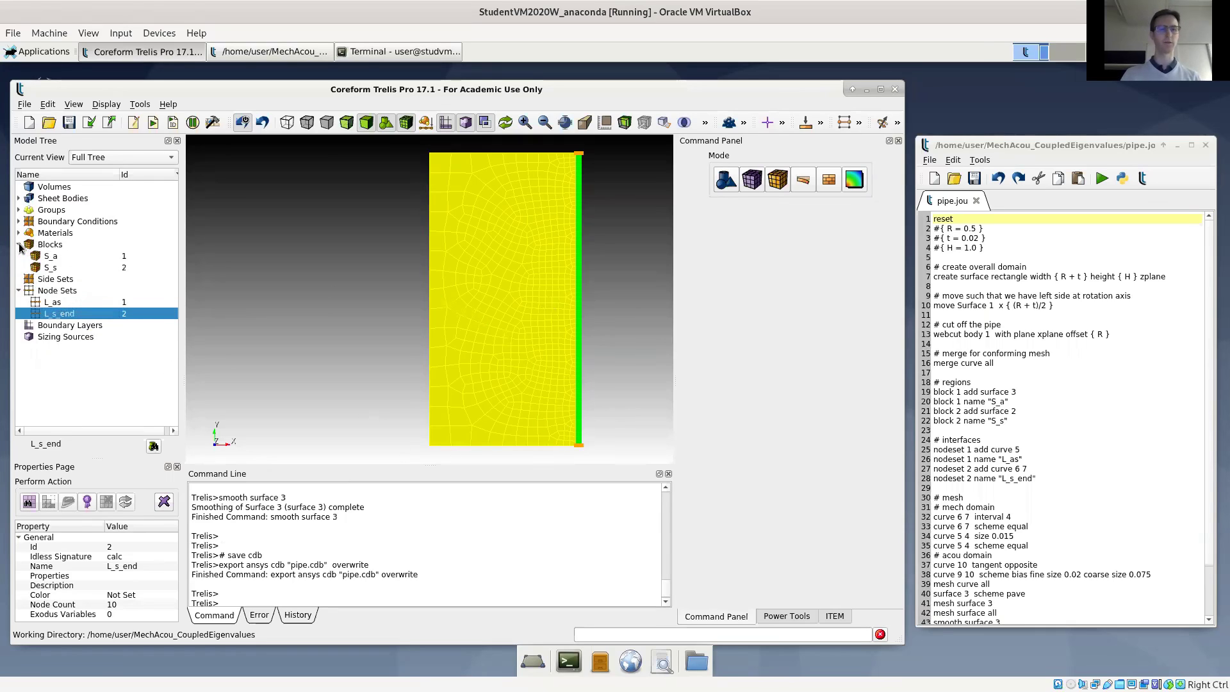
{"action": "left_click", "coordinate": [51, 258]}
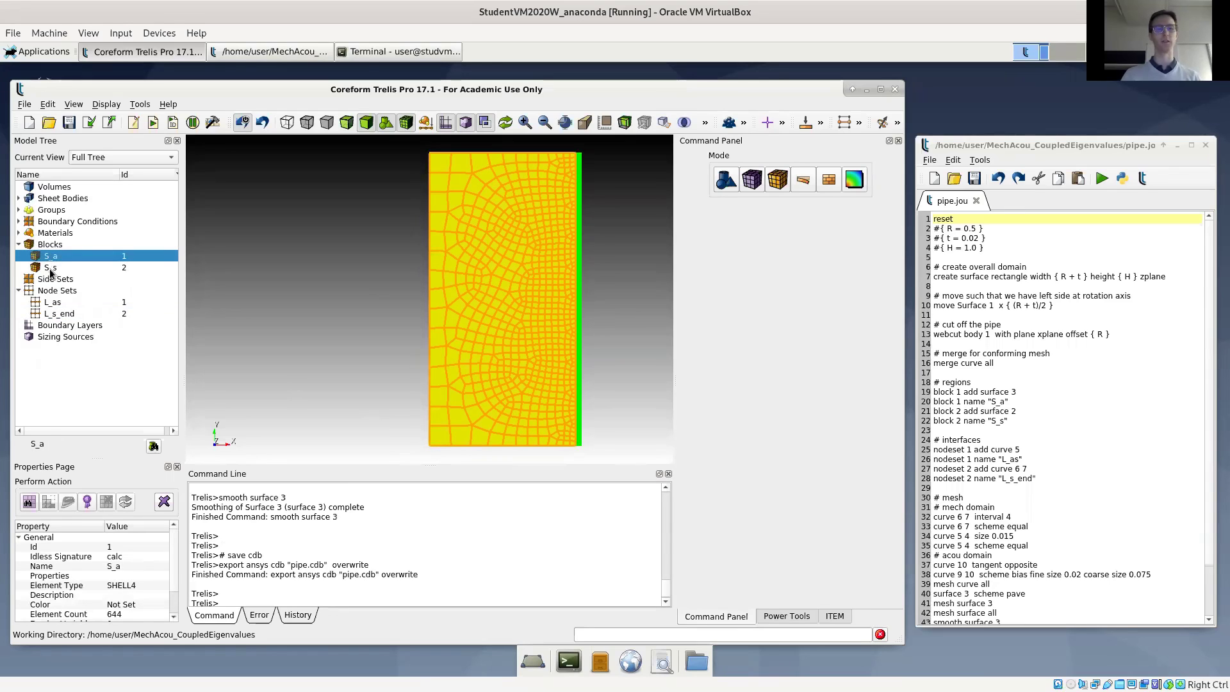
{"action": "left_click", "coordinate": [50, 269]}
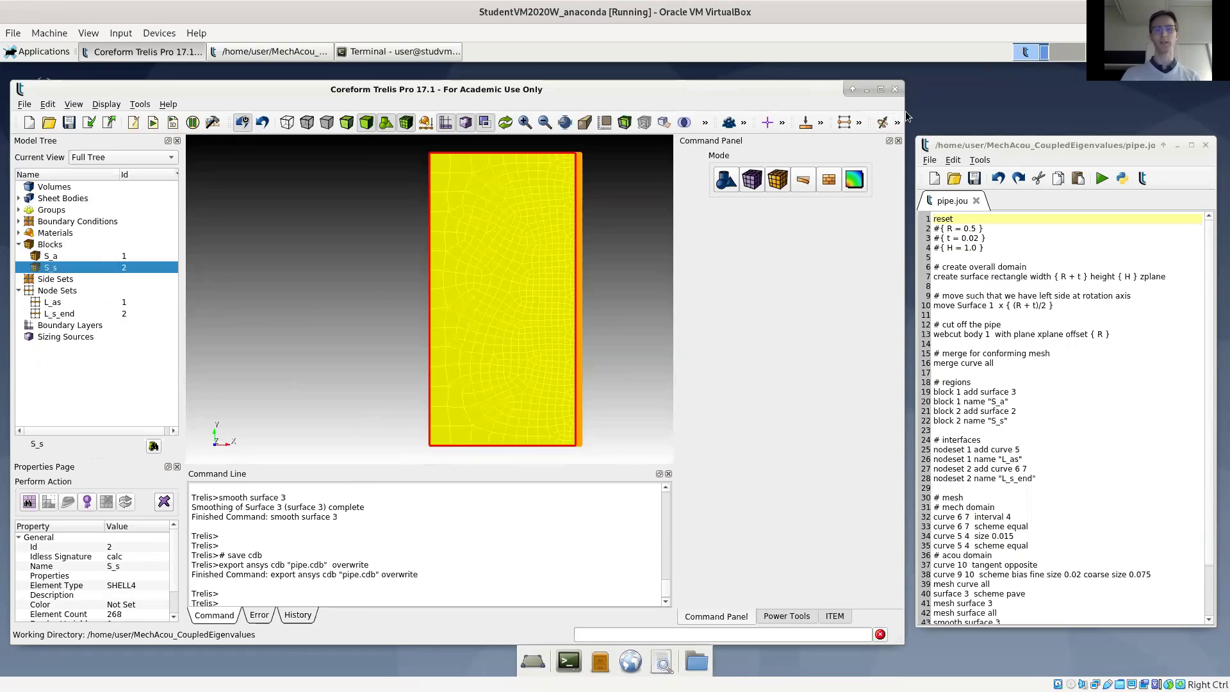
{"action": "left_click", "coordinate": [1025, 144]}
{"action": "scroll", "coordinate": [1057, 449], "scroll_direction": "down", "scroll_amount": 2}
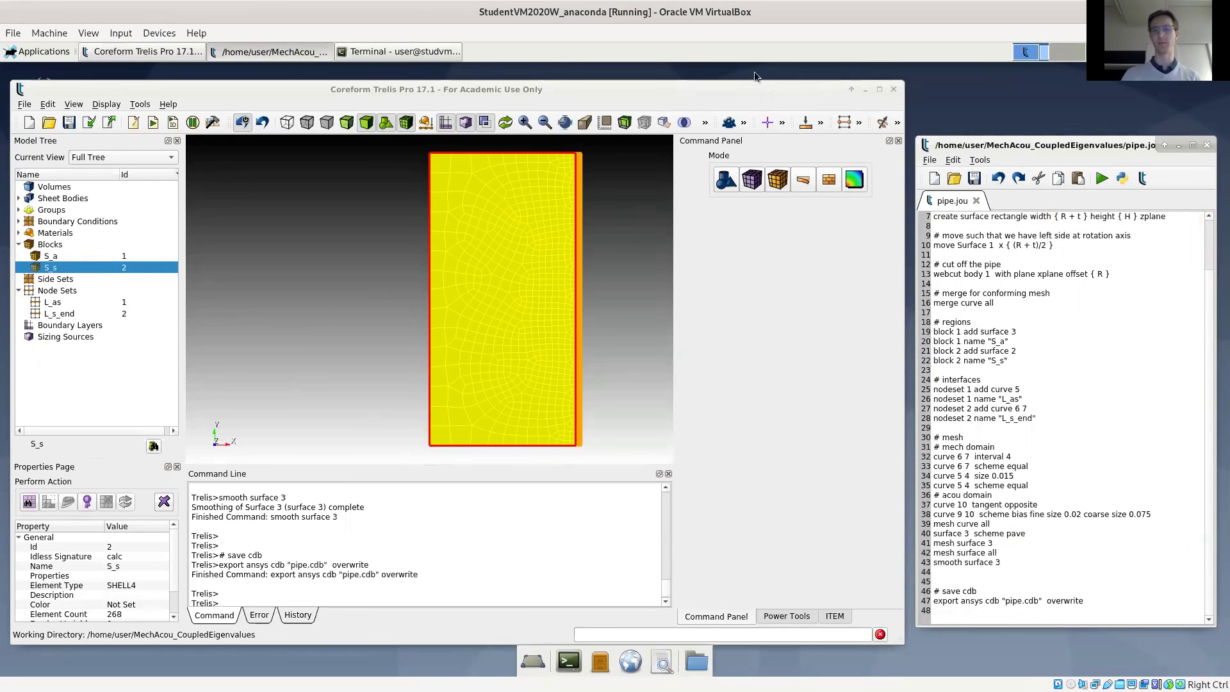
Close the Journal Editor and Trelis without saving the modified model
{"action": "left_click", "coordinate": [896, 95]}
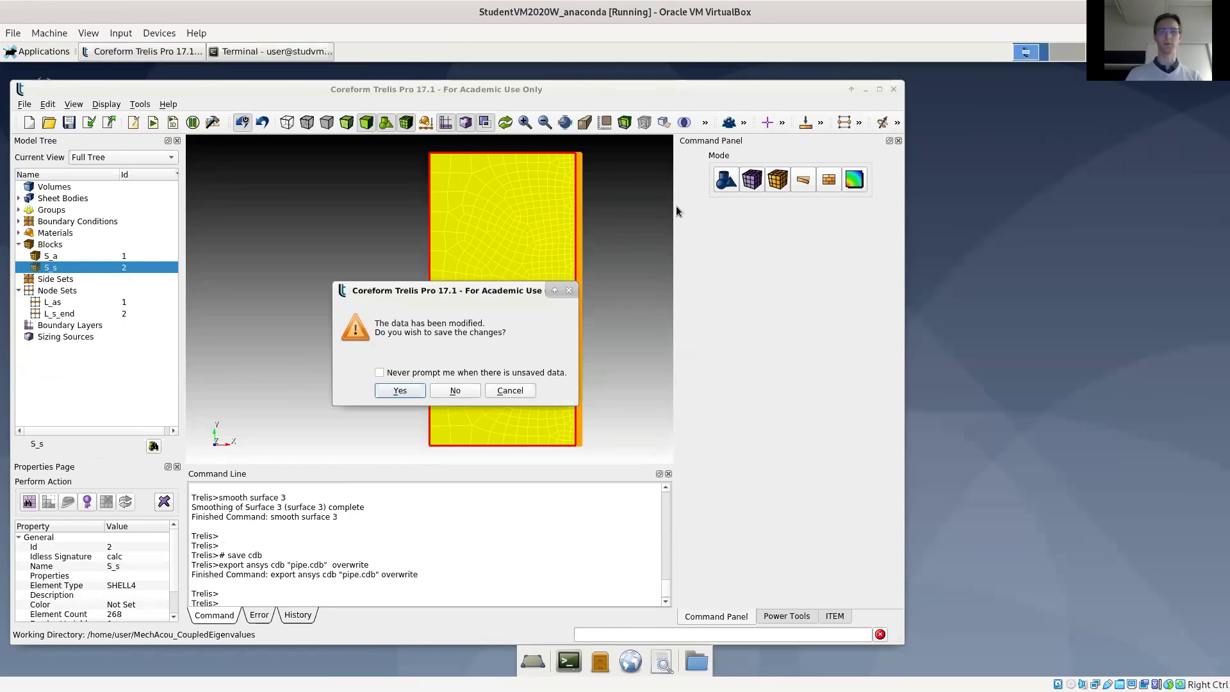
{"action": "left_click", "coordinate": [455, 391]}
{"action": "key", "text": "Return"}
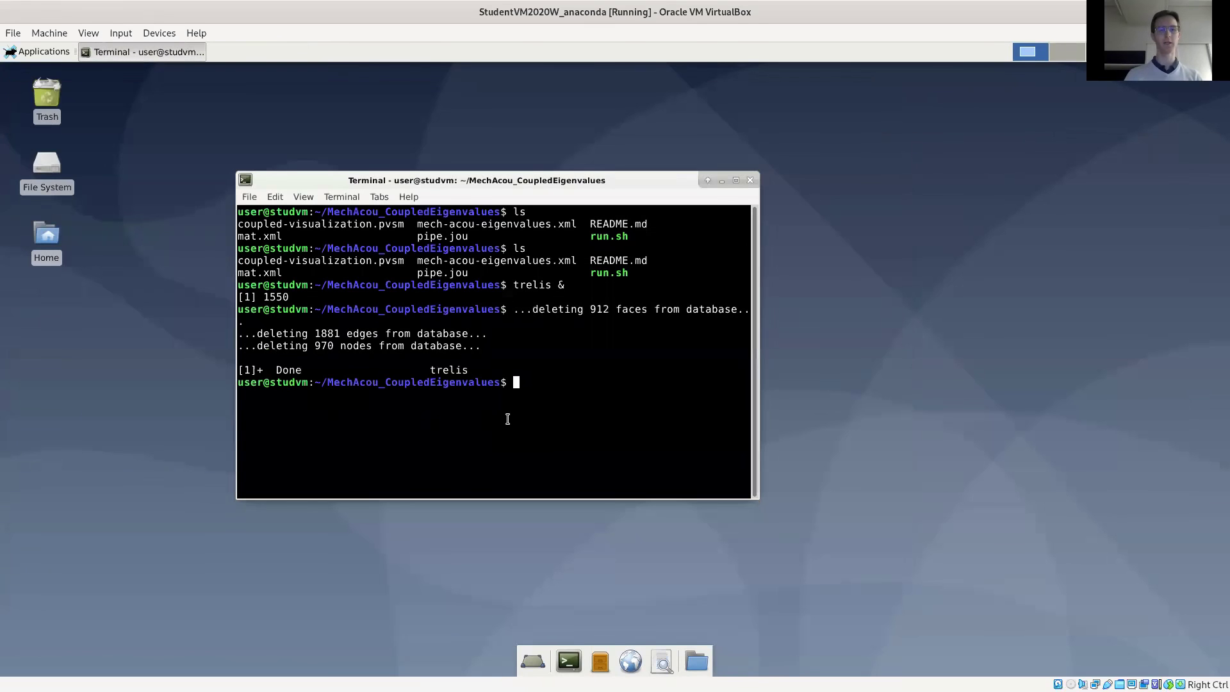
List the project folder again in the terminal to check for the exported pipe.cdb mesh file
{"action": "type", "text": "ls"}
{"action": "key", "text": "Return"}
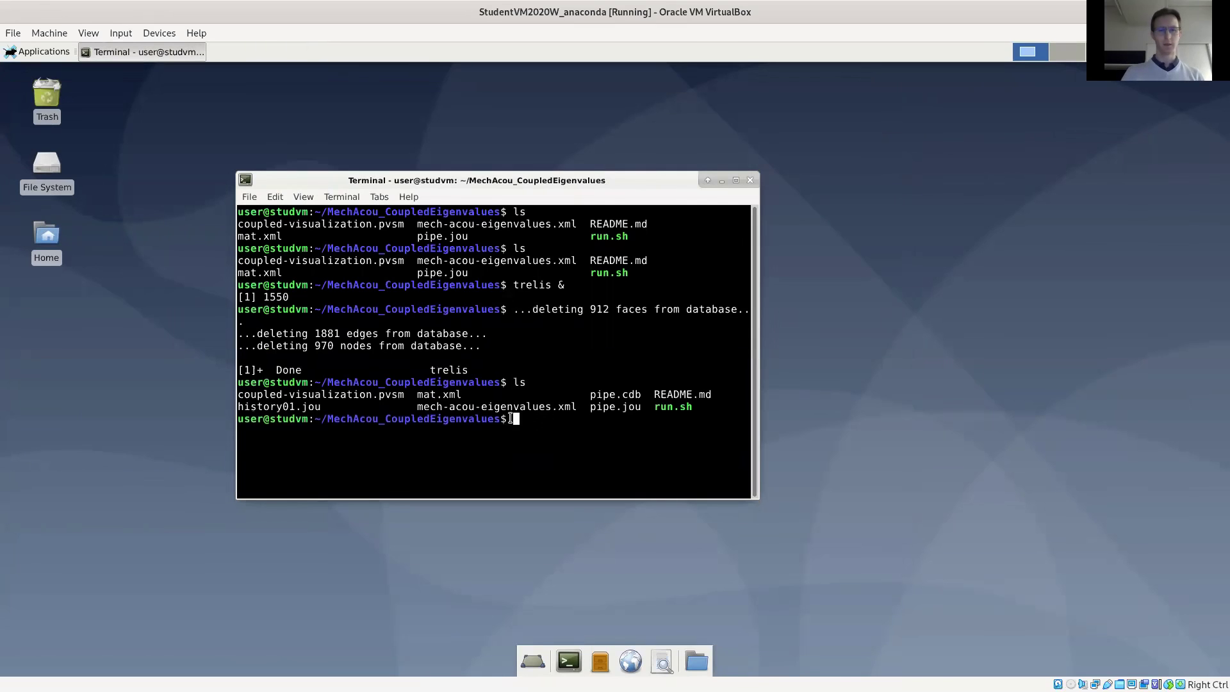
{"action": "double_click", "coordinate": [610, 396]}
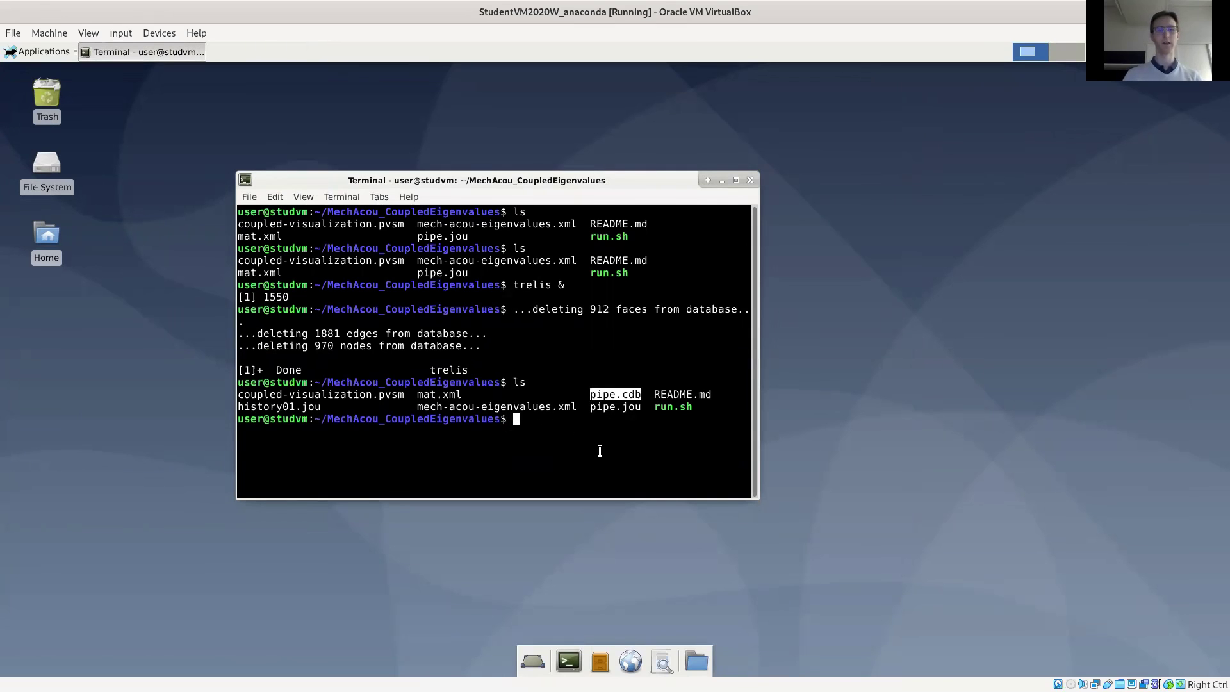
{"action": "left_click", "coordinate": [600, 451]}
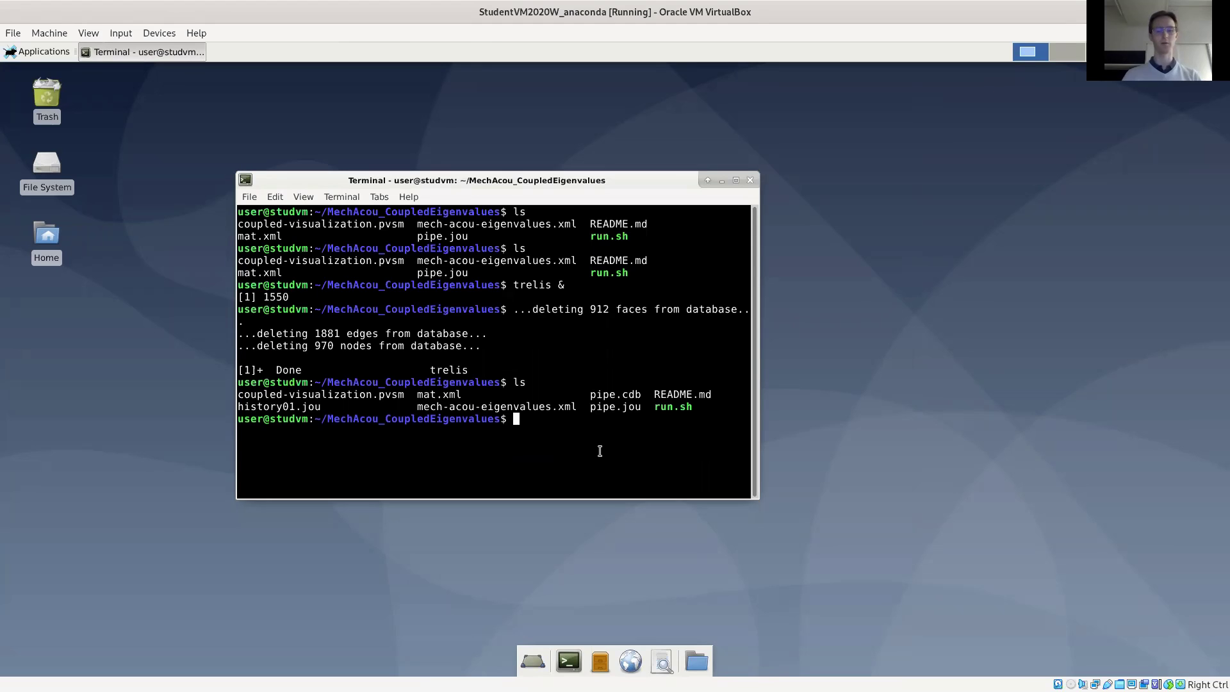
Open mech-acou-eigenvalues.xml in the oXygen XML editor as a background process from the terminal
{"action": "type", "text": "x"}
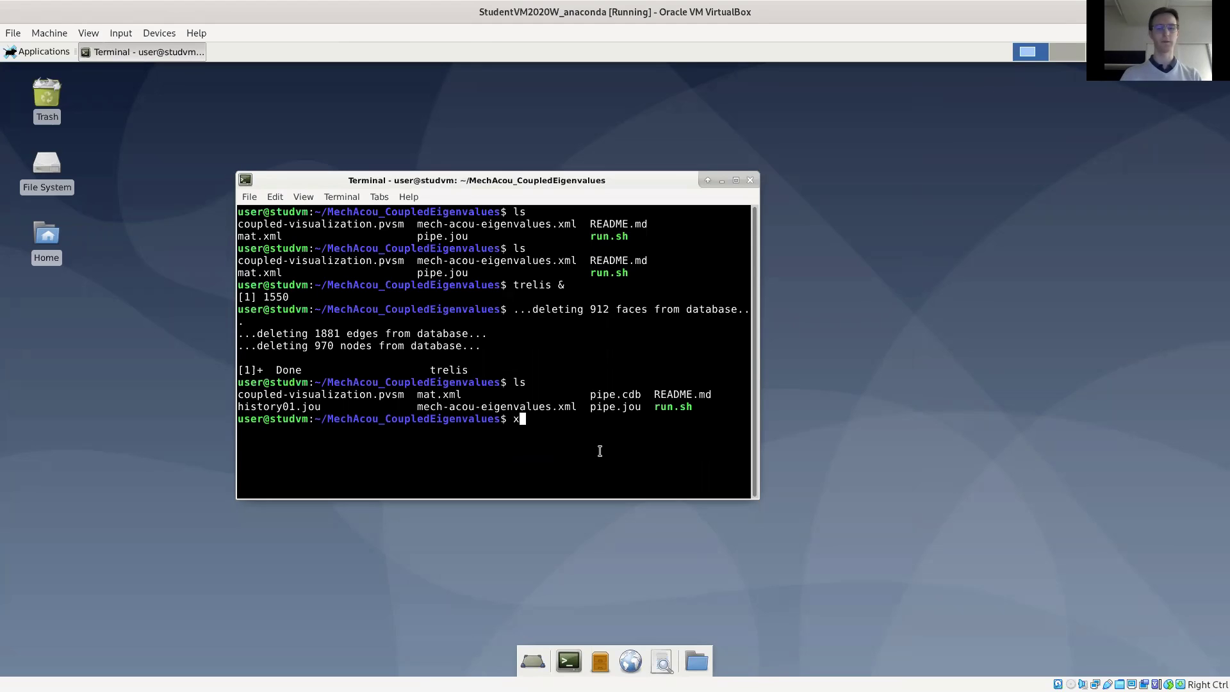
{"action": "key", "text": "BackSpace"}
{"action": "type", "text": "oxygen"}
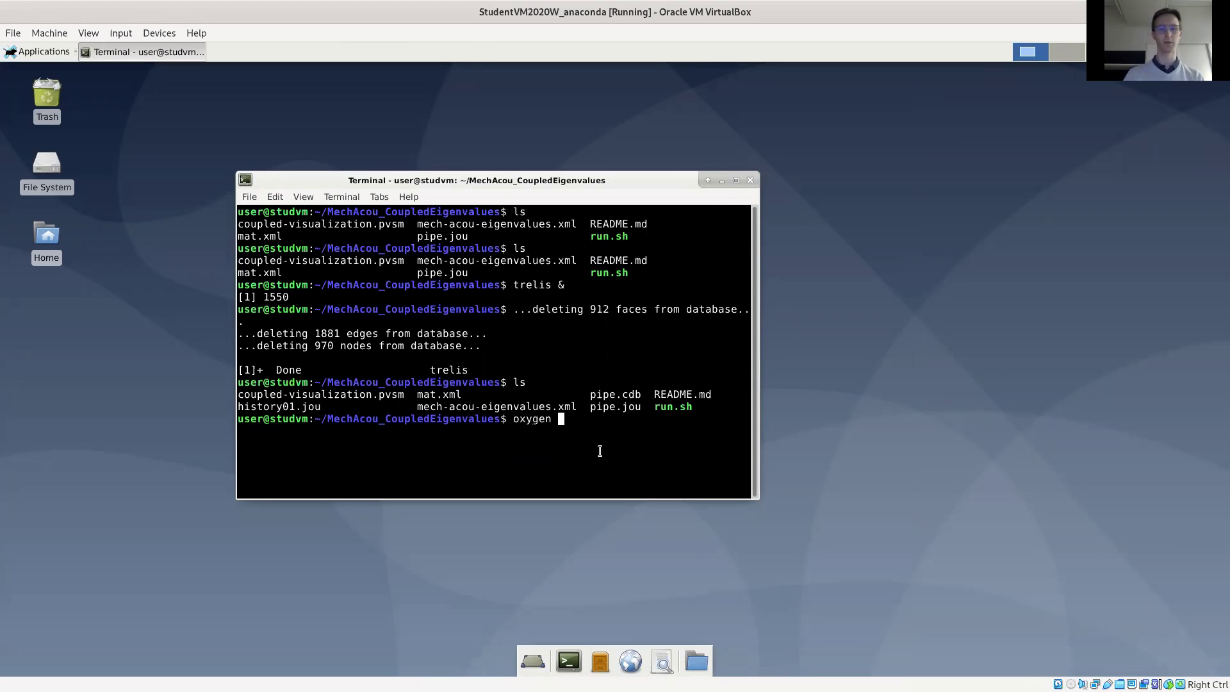
{"action": "double_click", "coordinate": [495, 408]}
{"action": "middle_click", "coordinate": [621, 362]}
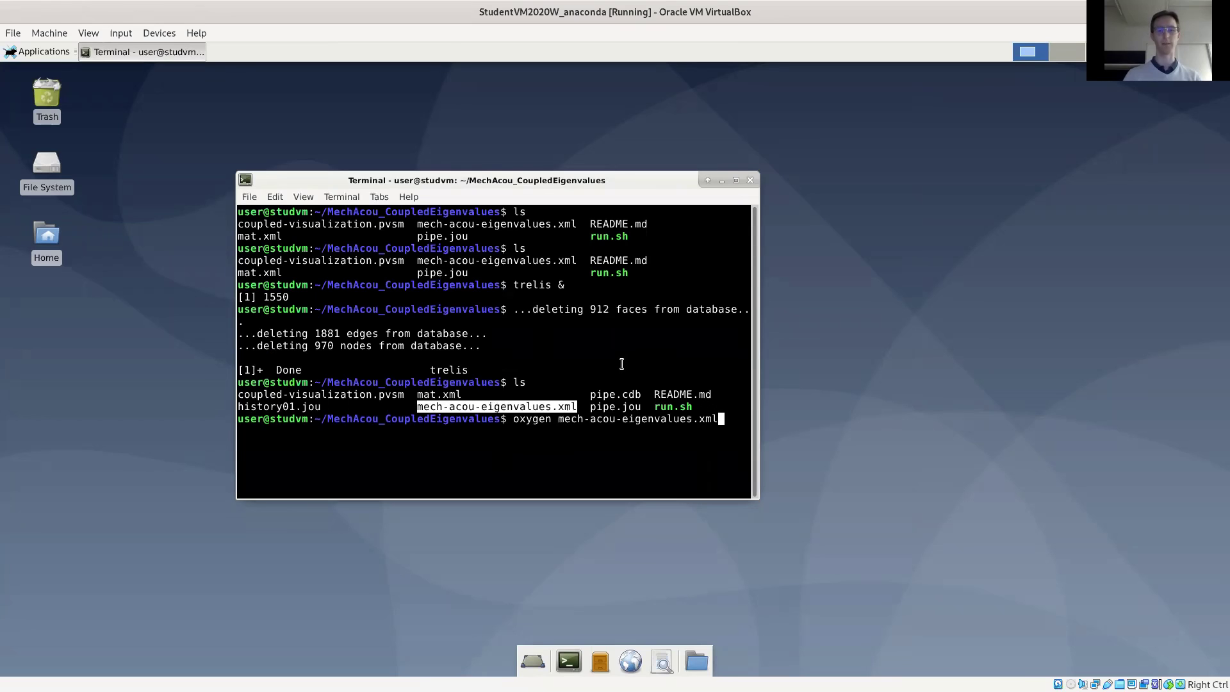
{"action": "type", "text": "&"}
{"action": "key", "text": "Return"}
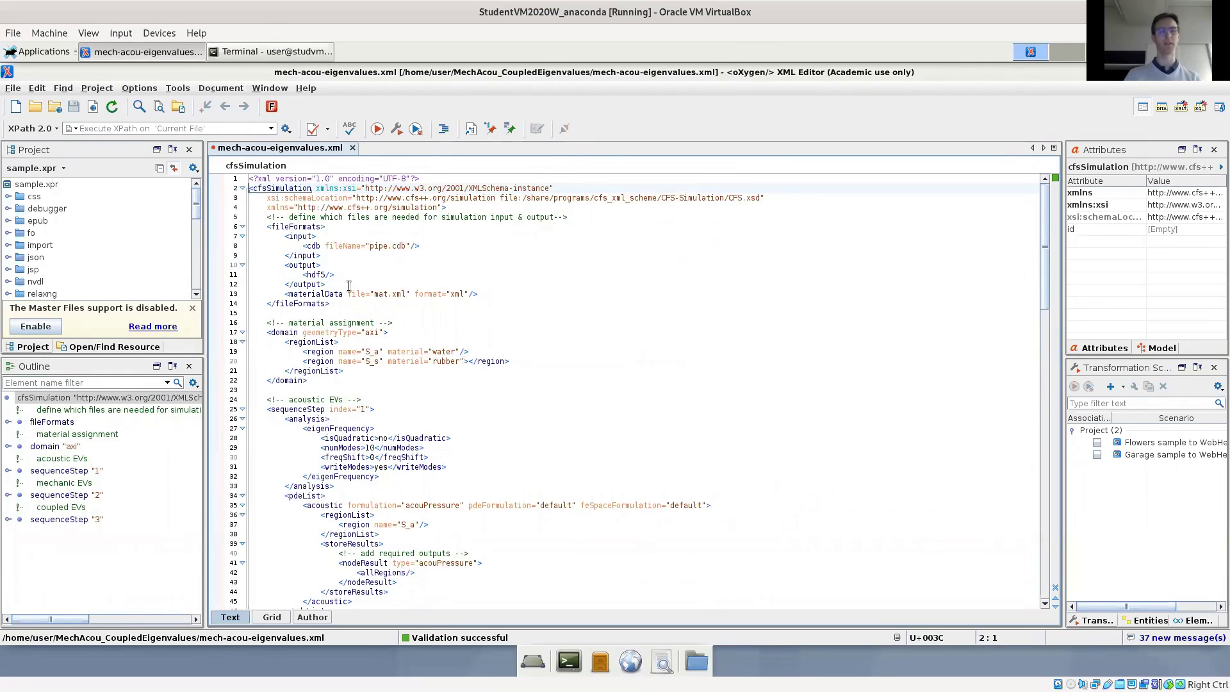
Open the material file mat.xml from the MechAcou_CoupledEigenvalues folder in the XML editor
{"action": "left_click", "coordinate": [35, 106]}
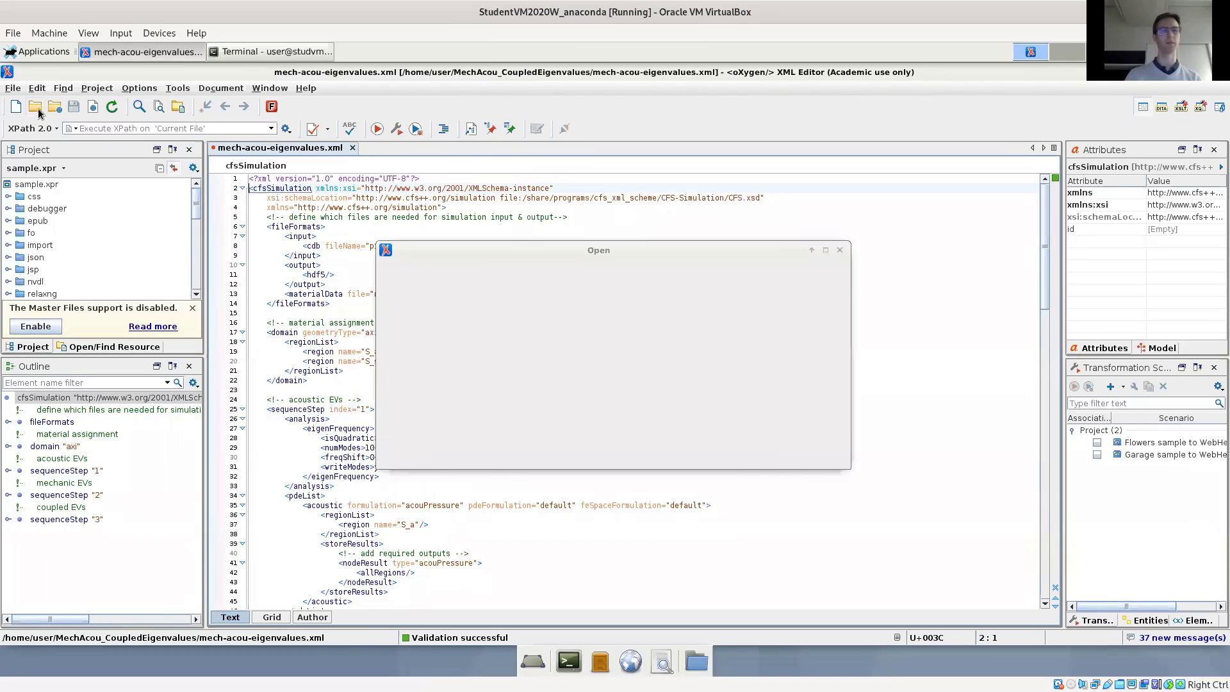
{"action": "left_click", "coordinate": [403, 328]}
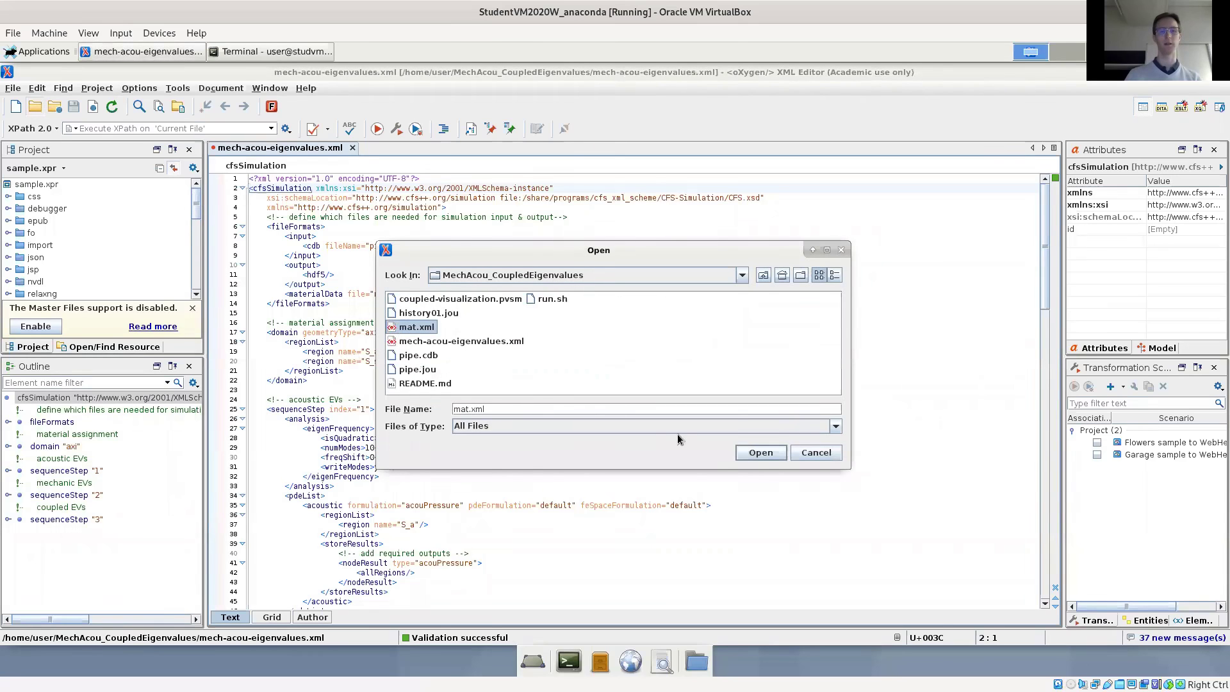
{"action": "left_click", "coordinate": [760, 453]}
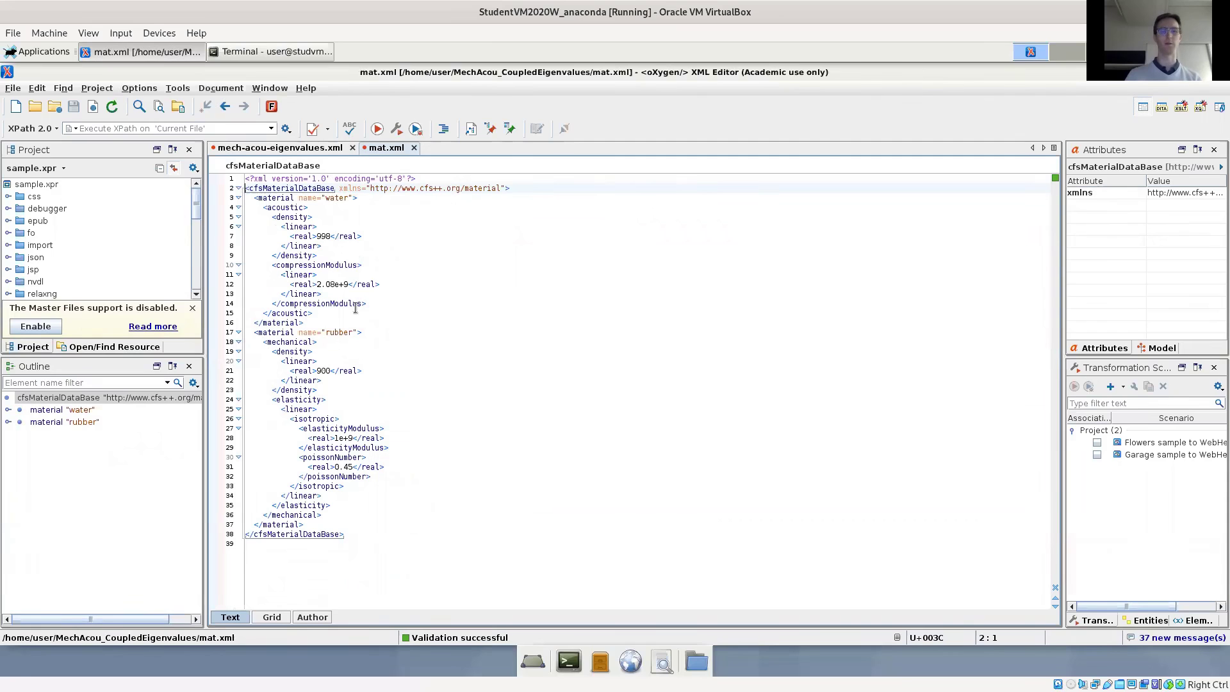
Examine the material assignment and the acoustic and mechanic eigenfrequency sequence steps in mech-acou-eigenvalues.xml
{"action": "left_click", "coordinate": [312, 148]}
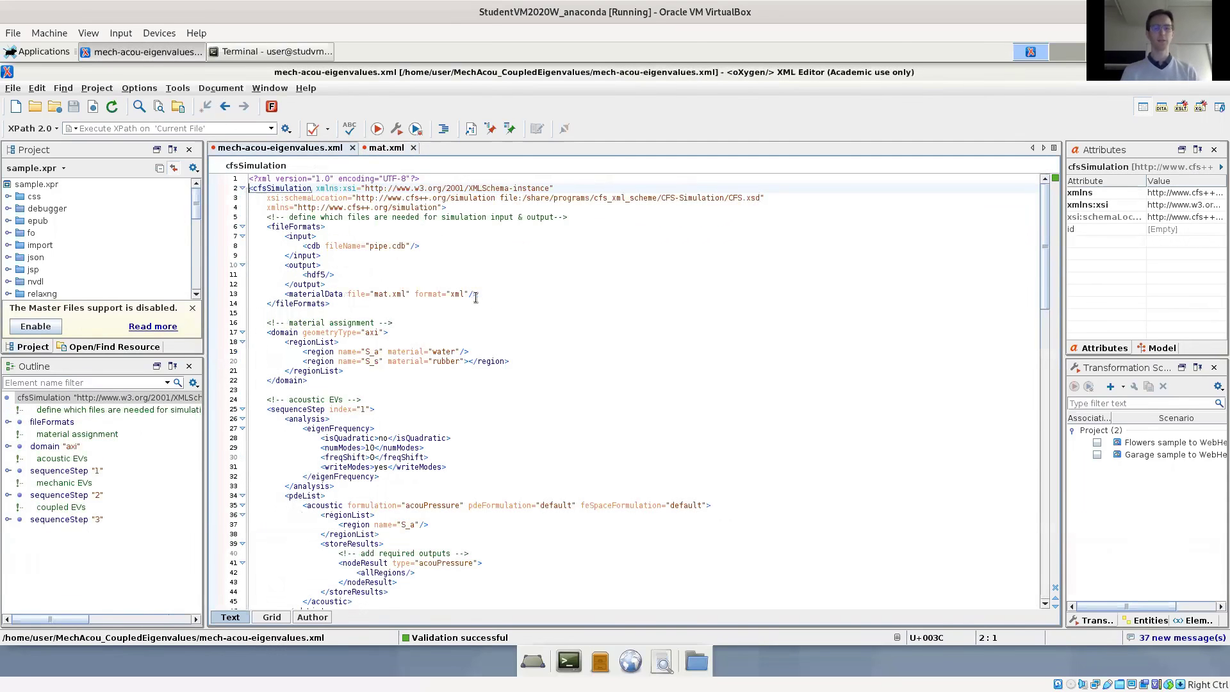
{"action": "scroll", "coordinate": [494, 304], "scroll_direction": "down", "scroll_amount": 3}
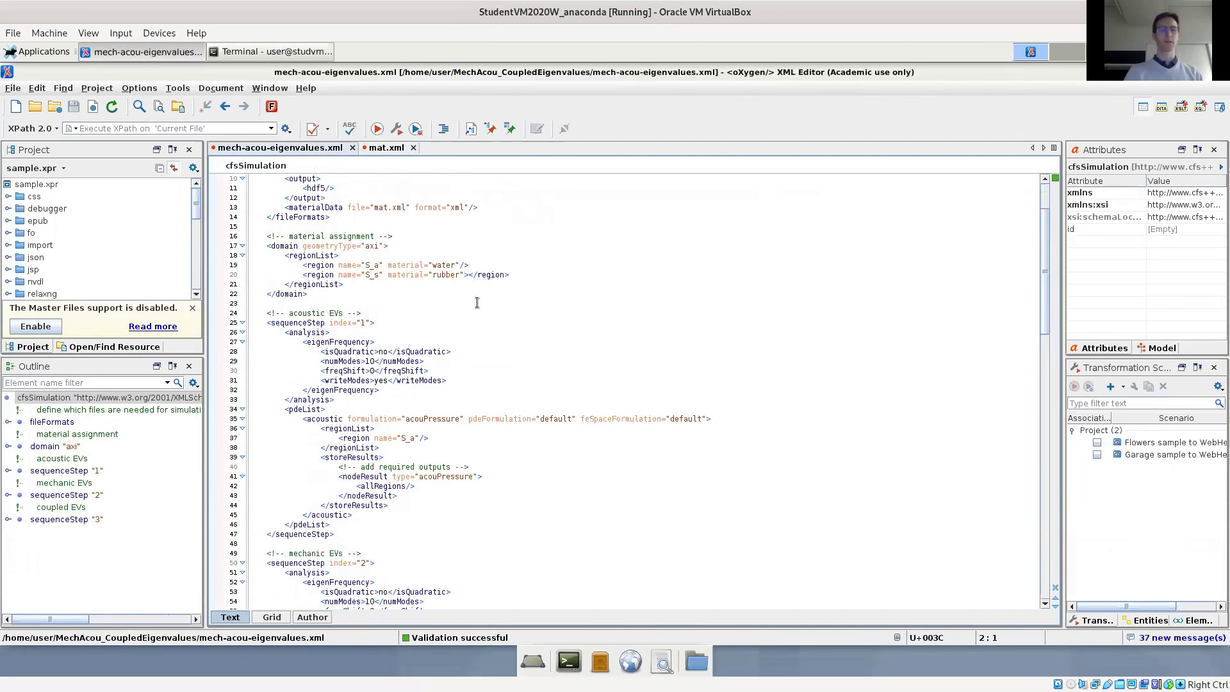
{"action": "left_click", "coordinate": [373, 371]}
{"action": "scroll", "coordinate": [413, 383], "scroll_direction": "down", "scroll_amount": 9}
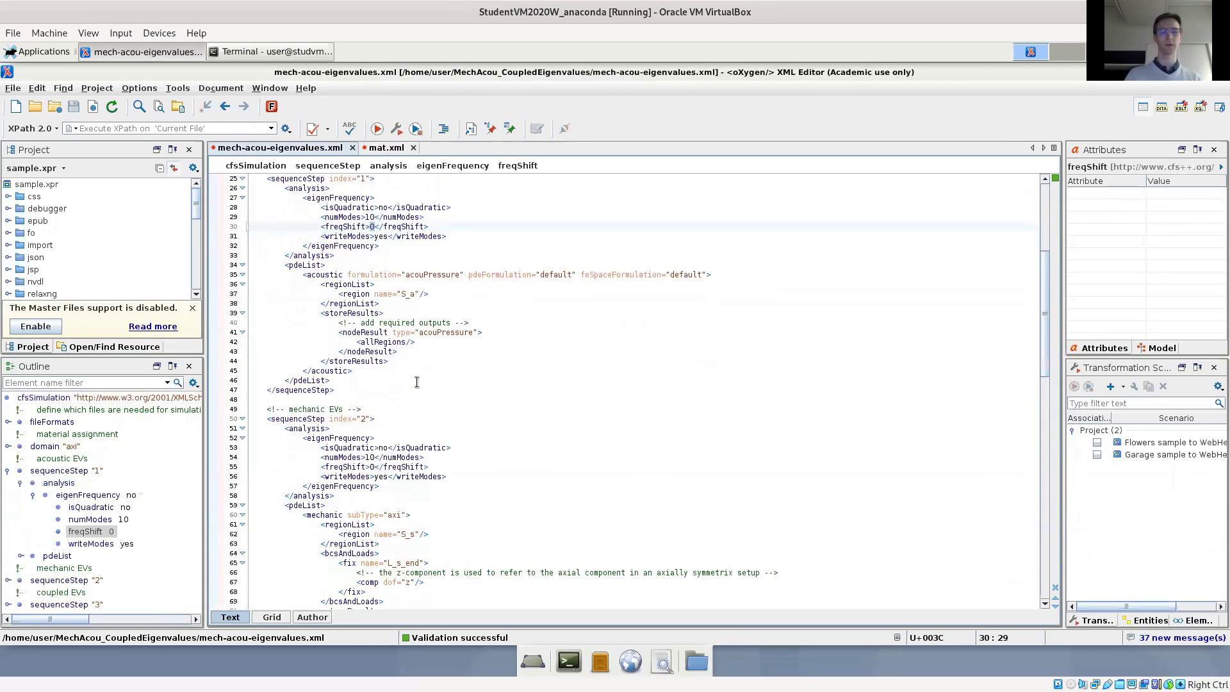
{"action": "scroll", "coordinate": [418, 380], "scroll_direction": "down", "scroll_amount": 2}
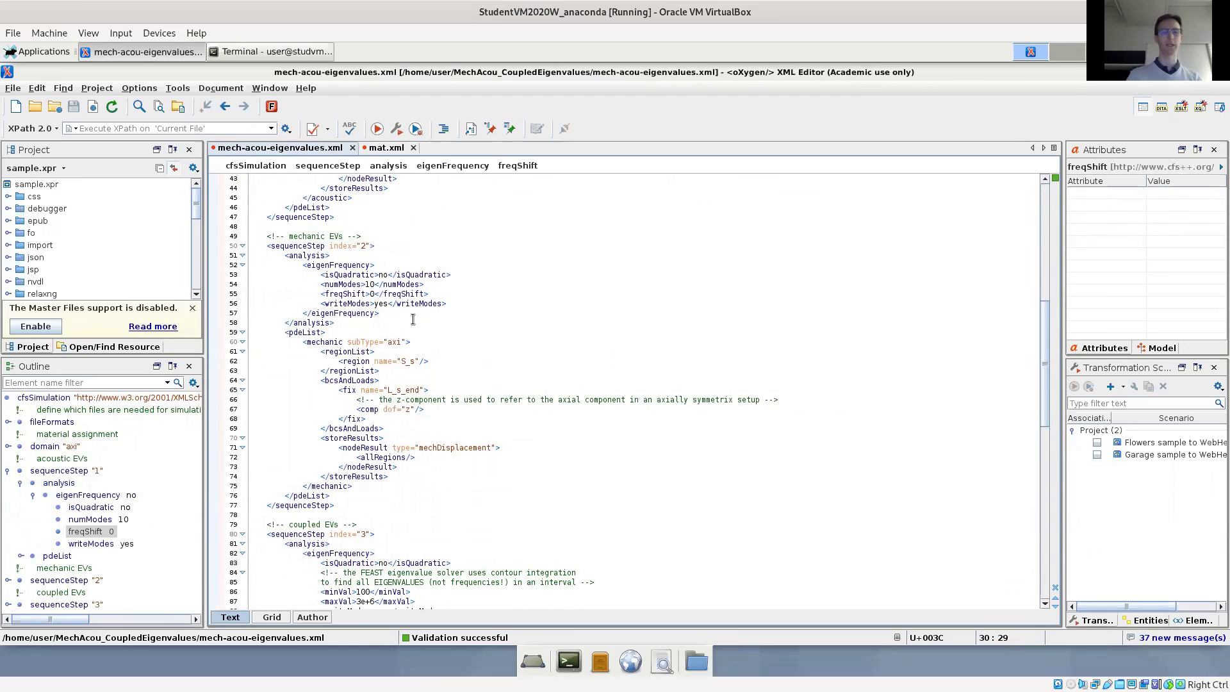
{"action": "scroll", "coordinate": [414, 319], "scroll_direction": "down", "scroll_amount": 1}
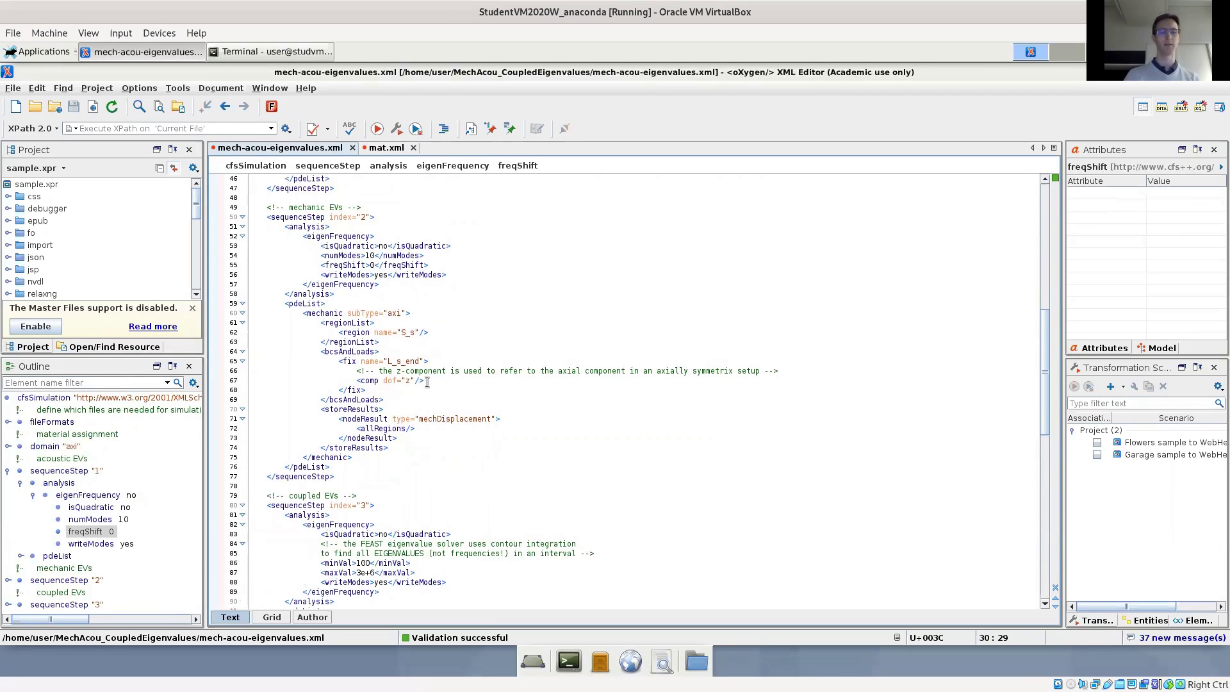
{"action": "scroll", "coordinate": [363, 324], "scroll_direction": "up", "scroll_amount": 1}
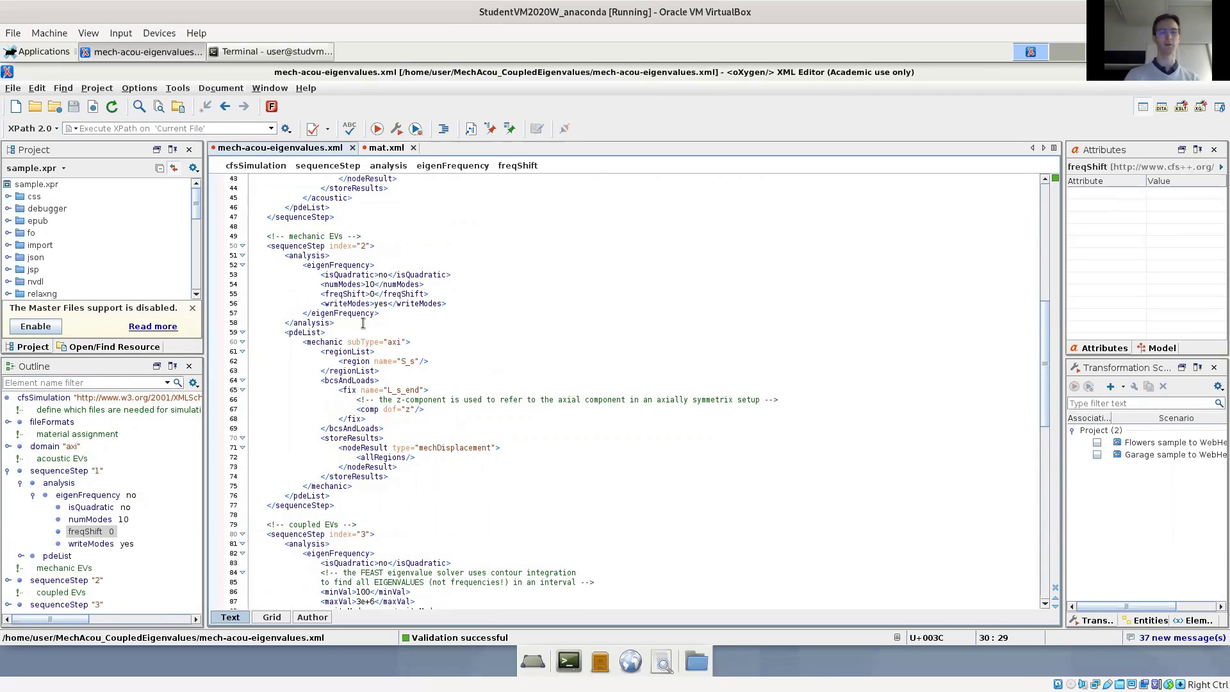
{"action": "scroll", "coordinate": [362, 324], "scroll_direction": "up", "scroll_amount": 1}
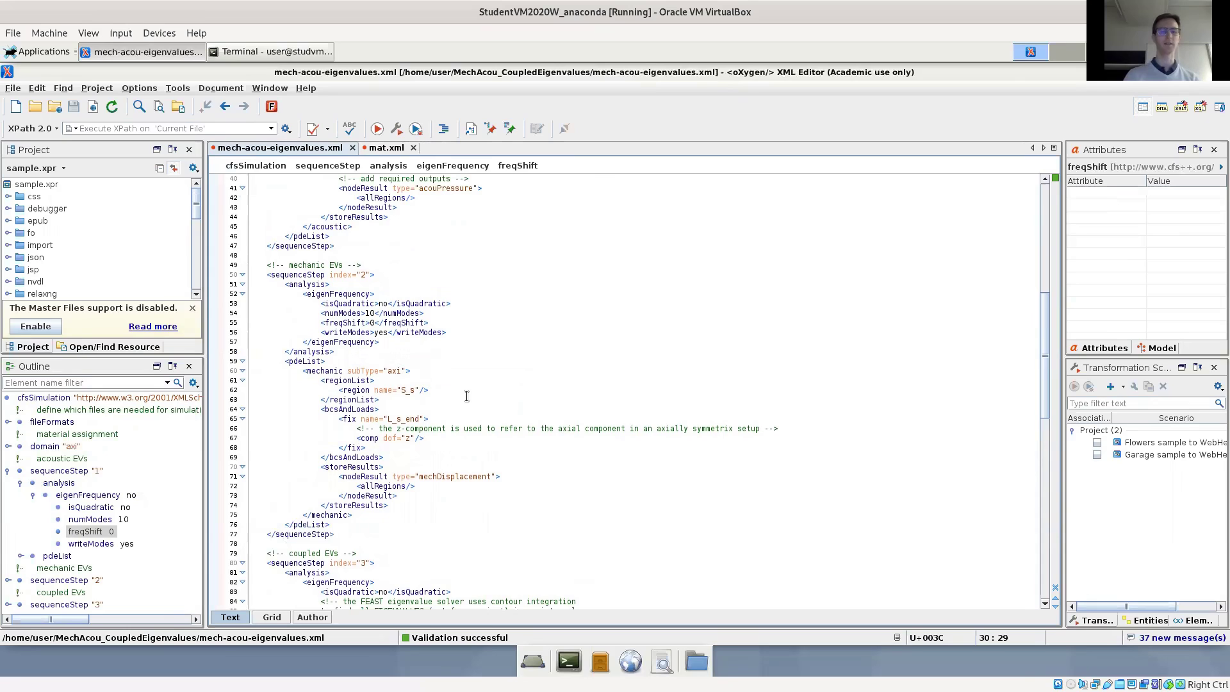
Examine the mechanic and coupled eigenfrequency steps in mech-acou-eigenvalues.xml, including the L_as coupling surface and the FEAST solver settings
{"action": "scroll", "coordinate": [468, 393], "scroll_direction": "down", "scroll_amount": 2}
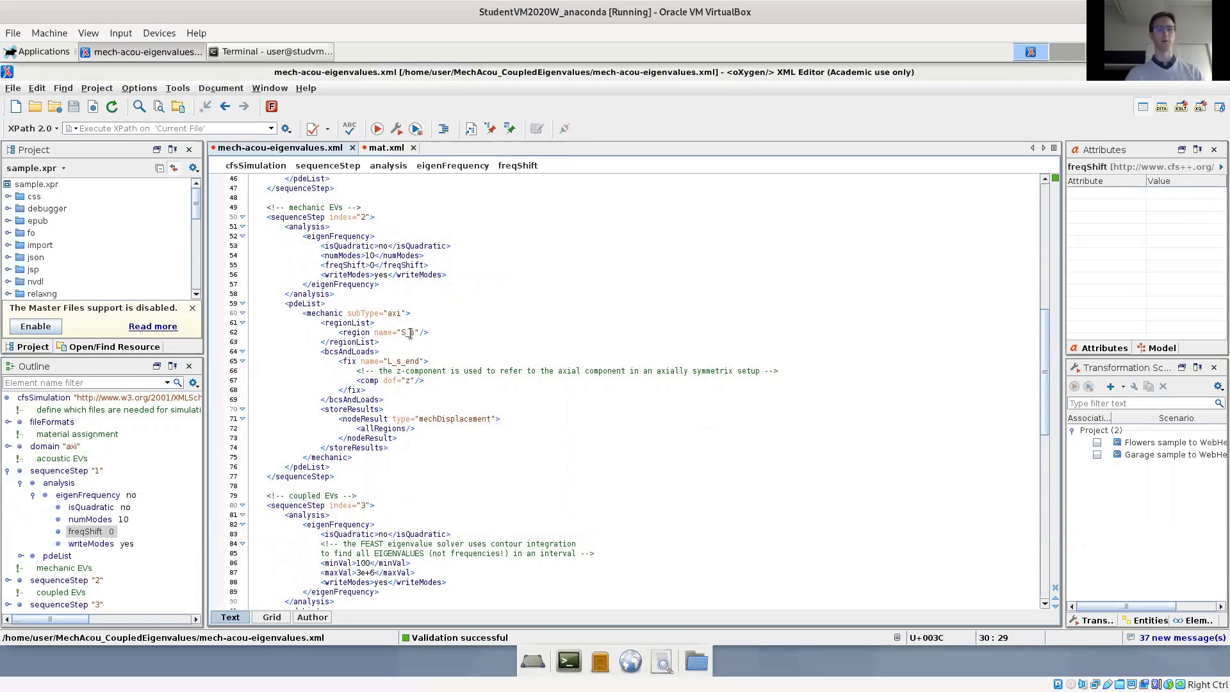
{"action": "scroll", "coordinate": [397, 327], "scroll_direction": "down", "scroll_amount": 6}
{"action": "scroll", "coordinate": [426, 322], "scroll_direction": "down", "scroll_amount": 2}
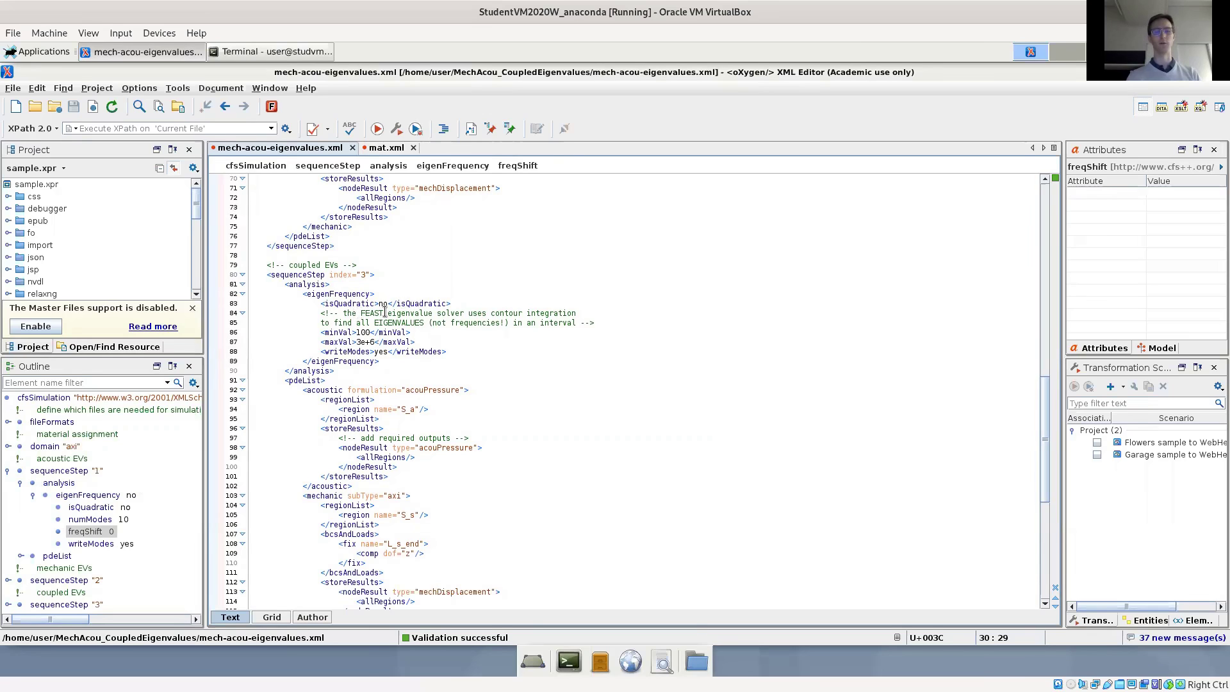
{"action": "scroll", "coordinate": [384, 312], "scroll_direction": "down", "scroll_amount": 2}
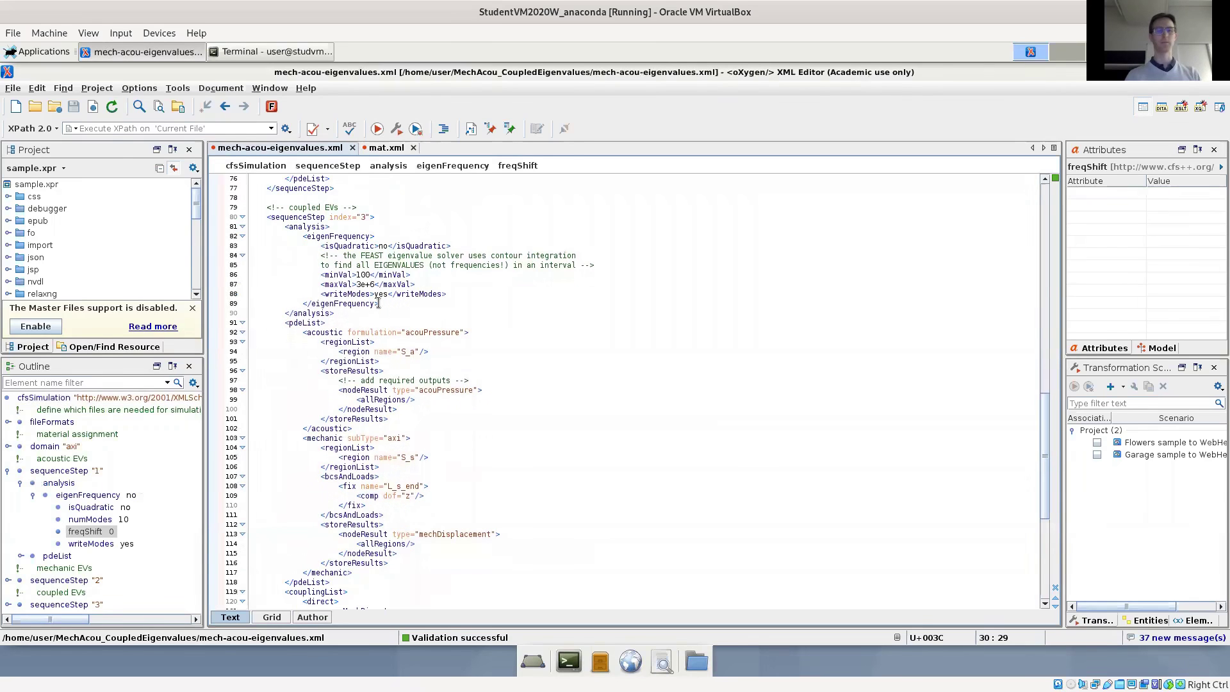
{"action": "scroll", "coordinate": [441, 349], "scroll_direction": "down", "scroll_amount": 2}
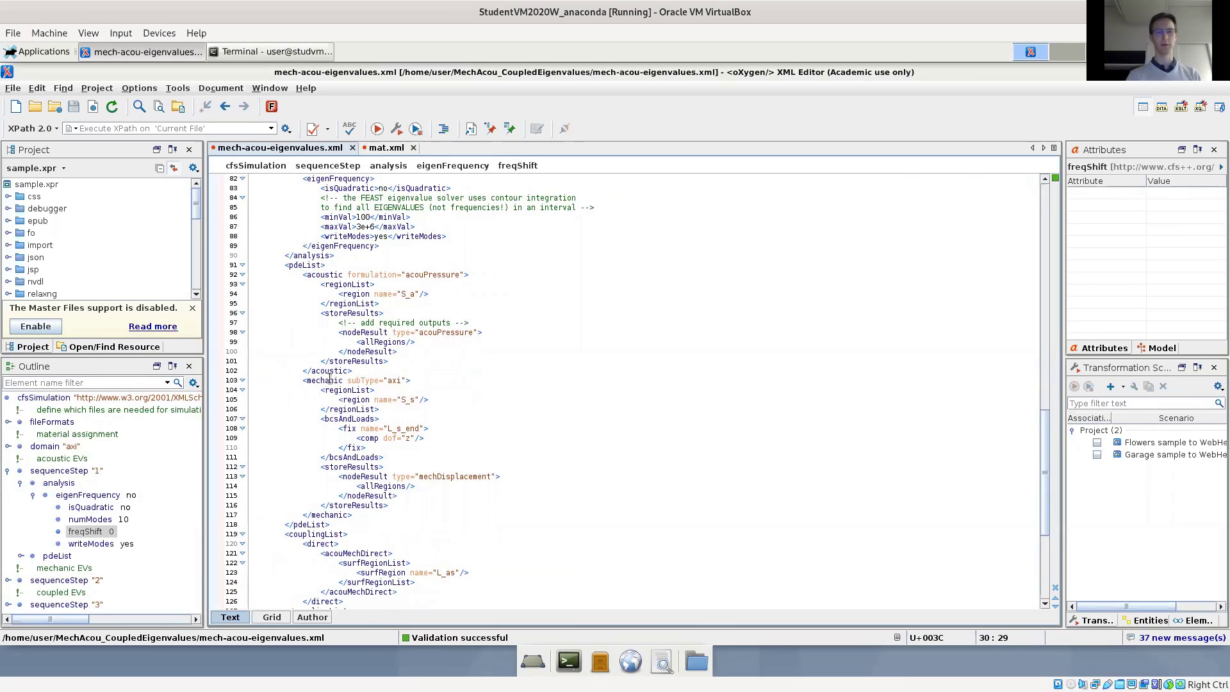
{"action": "left_click_drag", "start_coordinate": [303, 380], "coordinate": [375, 512]}
{"action": "left_click", "coordinate": [375, 512]}
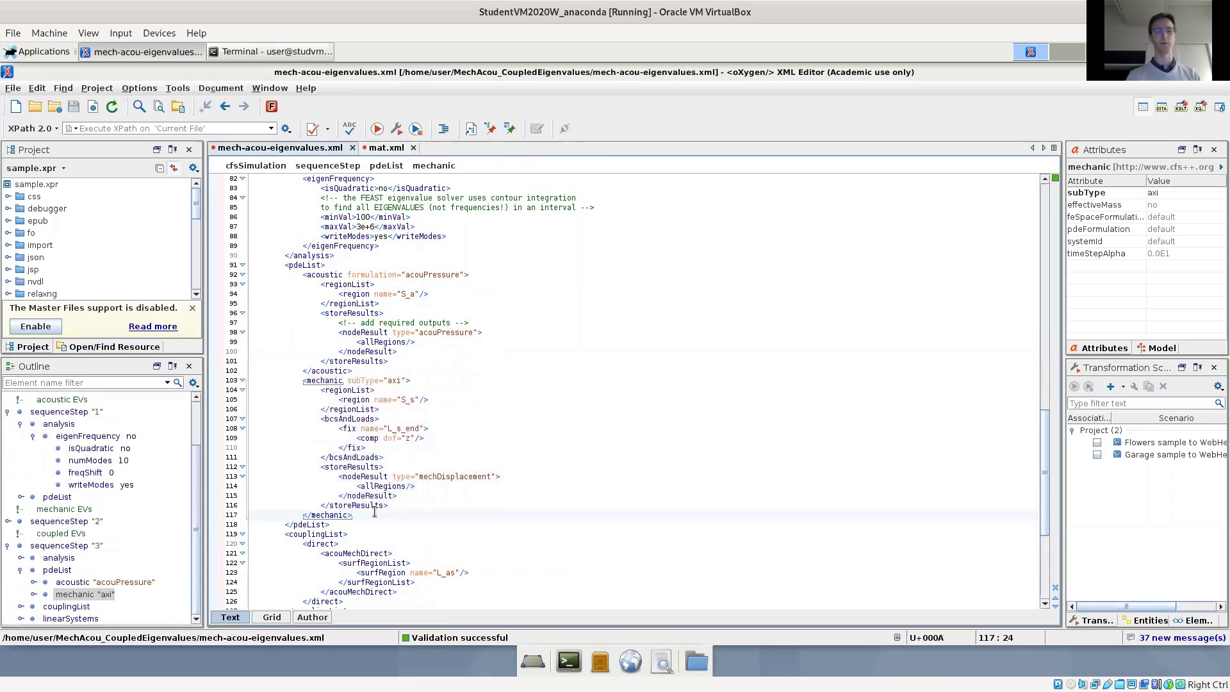
{"action": "scroll", "coordinate": [372, 513], "scroll_direction": "down", "scroll_amount": 4}
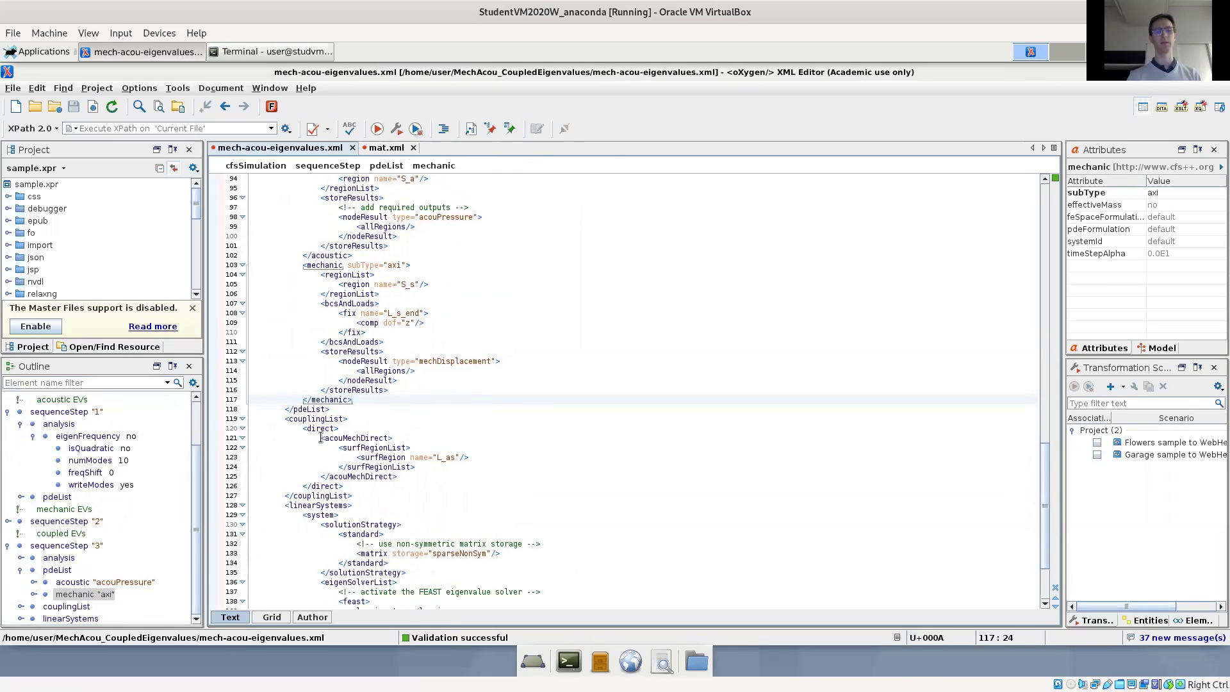
{"action": "left_click_drag", "start_coordinate": [320, 438], "coordinate": [401, 435]}
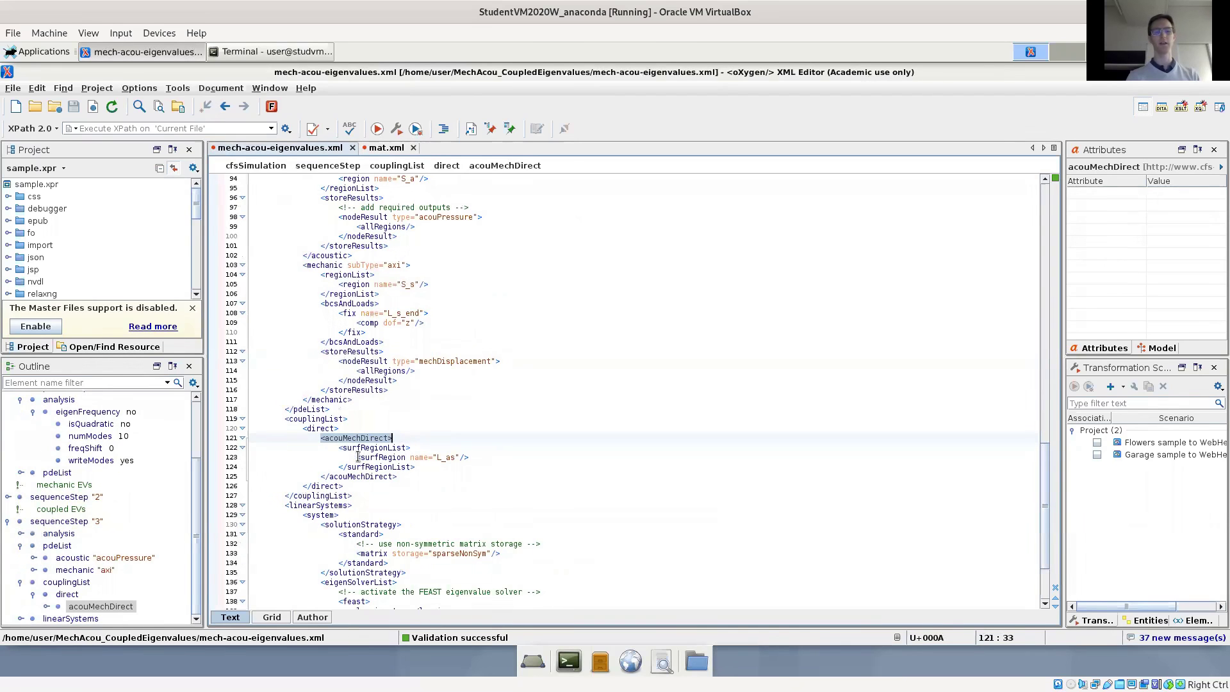
{"action": "left_click_drag", "start_coordinate": [357, 456], "coordinate": [455, 457]}
{"action": "left_click", "coordinate": [435, 455]}
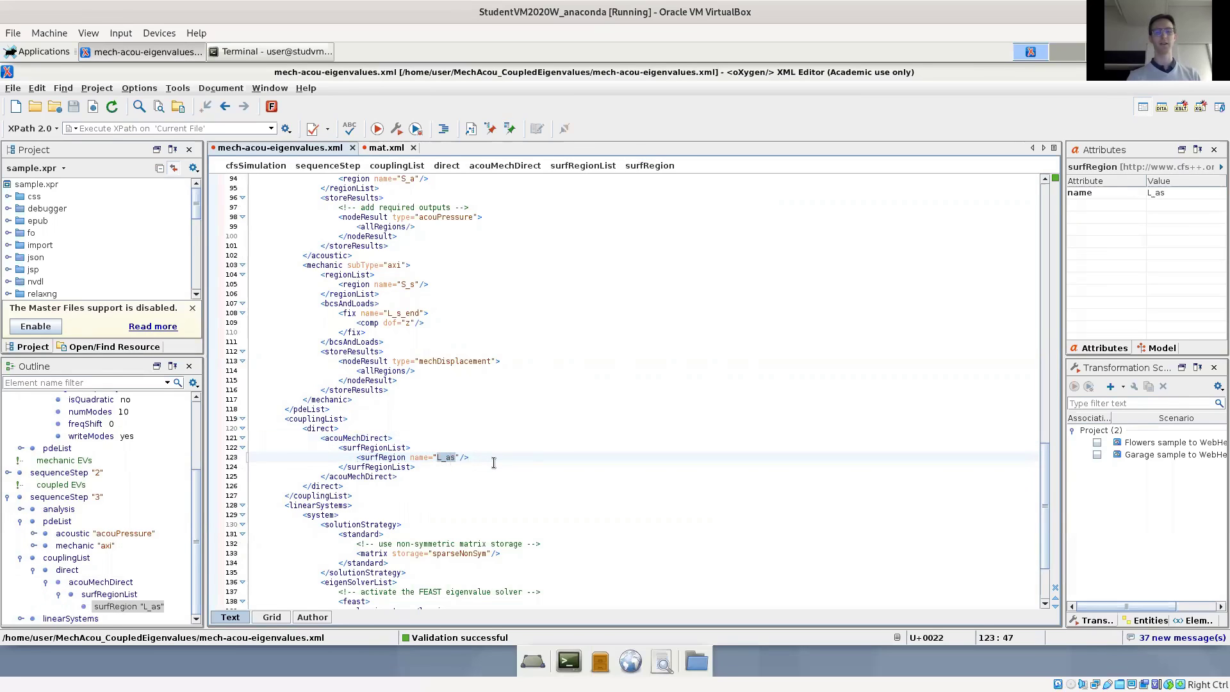
{"action": "scroll", "coordinate": [493, 461], "scroll_direction": "down", "scroll_amount": 4}
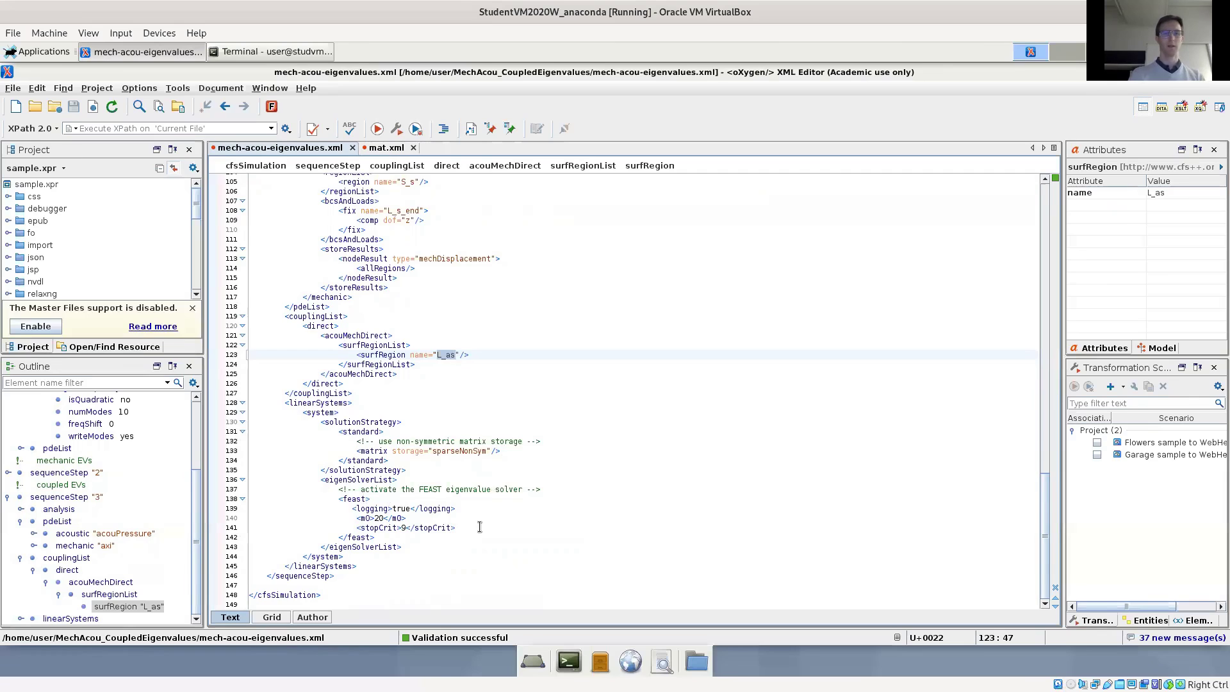
Close the XML editor and print the contents of run.sh from the project folder in the terminal
{"action": "key", "text": "ctrl+q"}
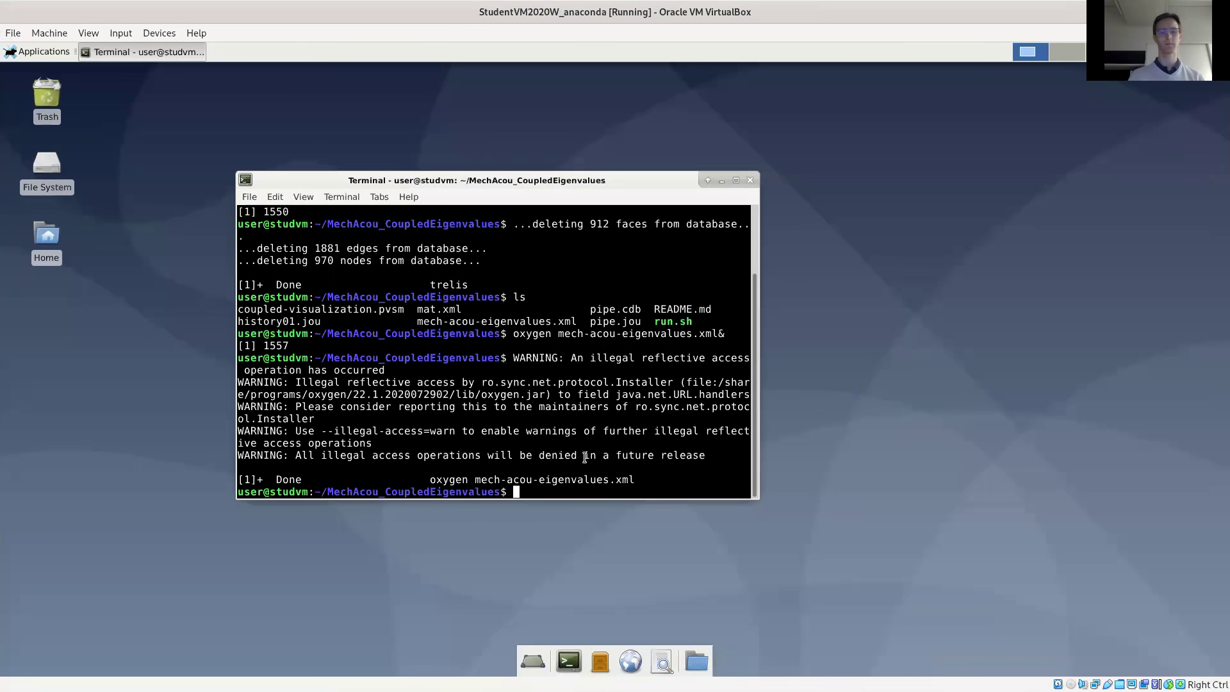
{"action": "type", "text": "ls"}
{"action": "key", "text": "Return"}
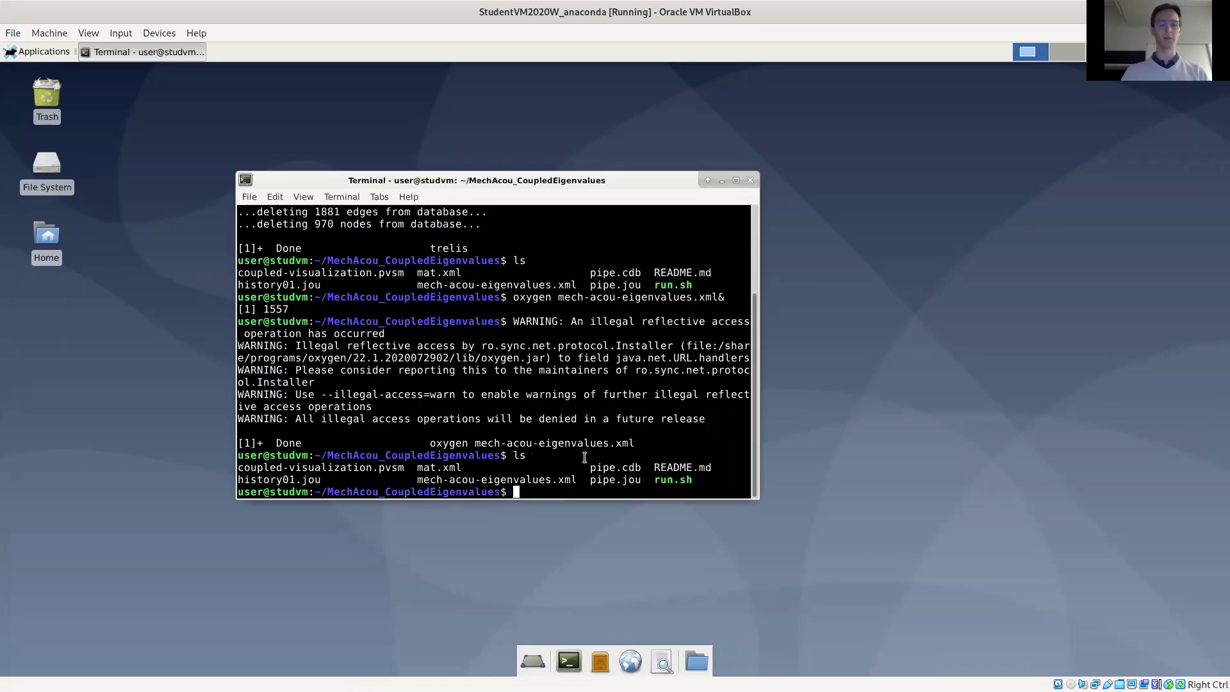
{"action": "type", "text": "cat run.sh"}
{"action": "key", "text": "Return"}
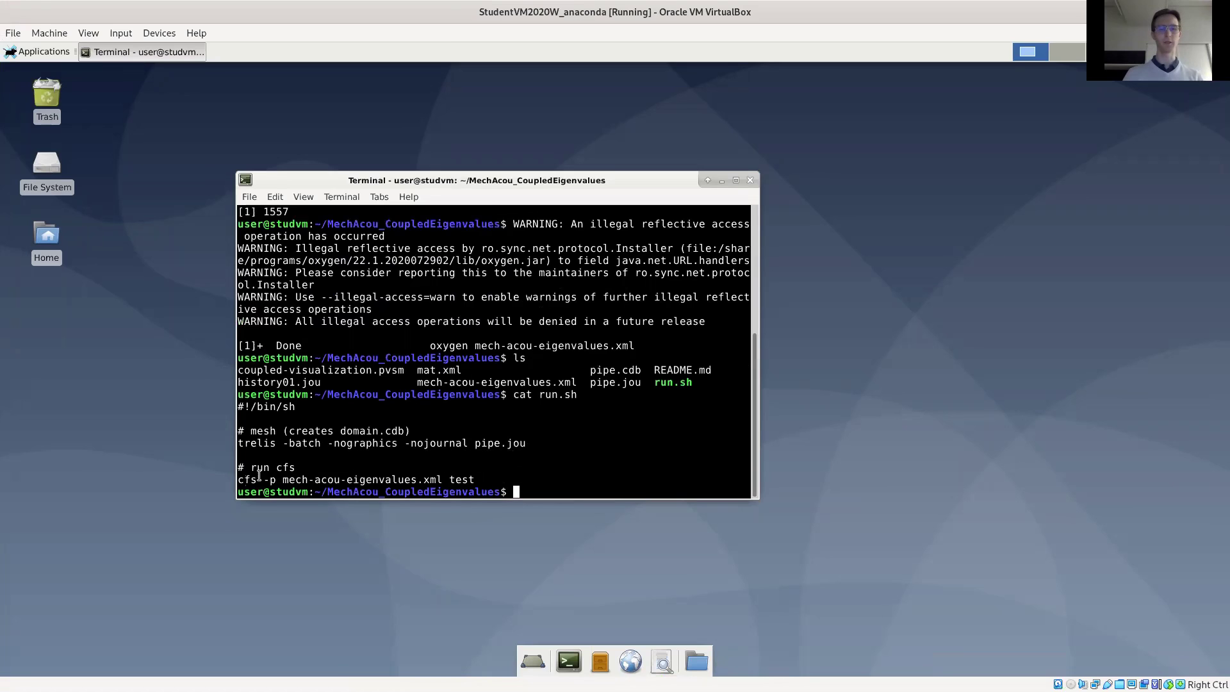
Run the simulation with "cfs -p mech-acou-eigenvalues.xml test" and review the eigenfrequency output of its sequence steps
{"action": "left_click_drag", "start_coordinate": [235, 479], "coordinate": [474, 478]}
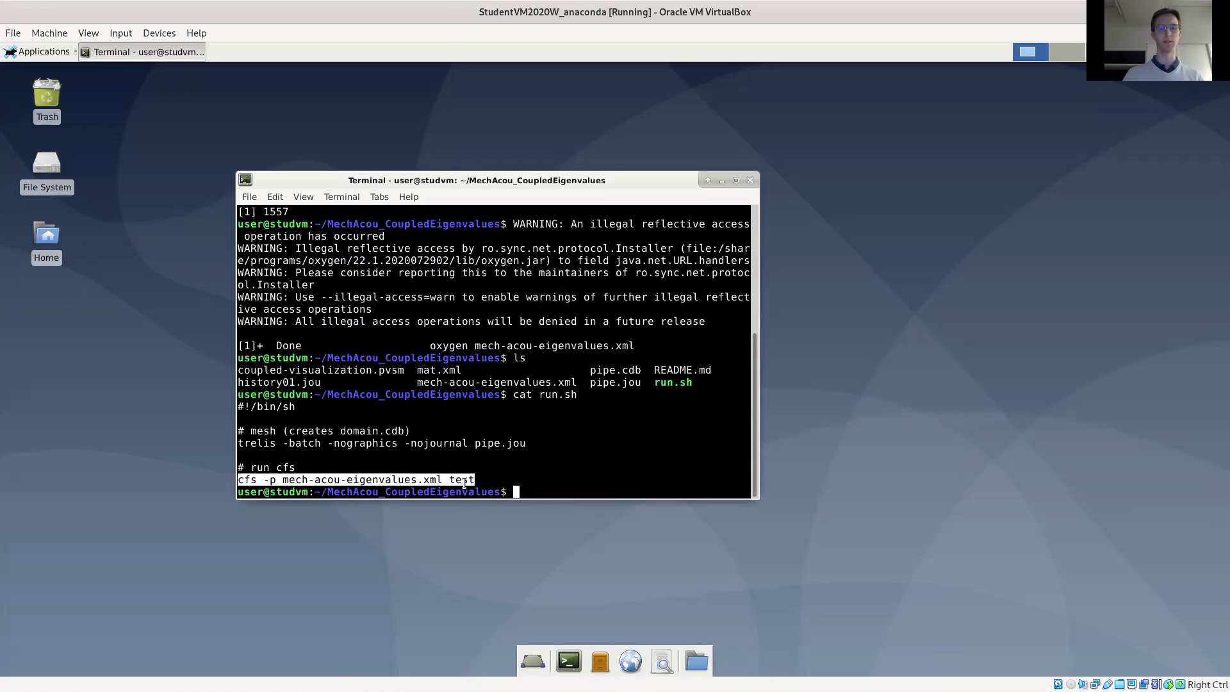
{"action": "middle_click", "coordinate": [646, 388]}
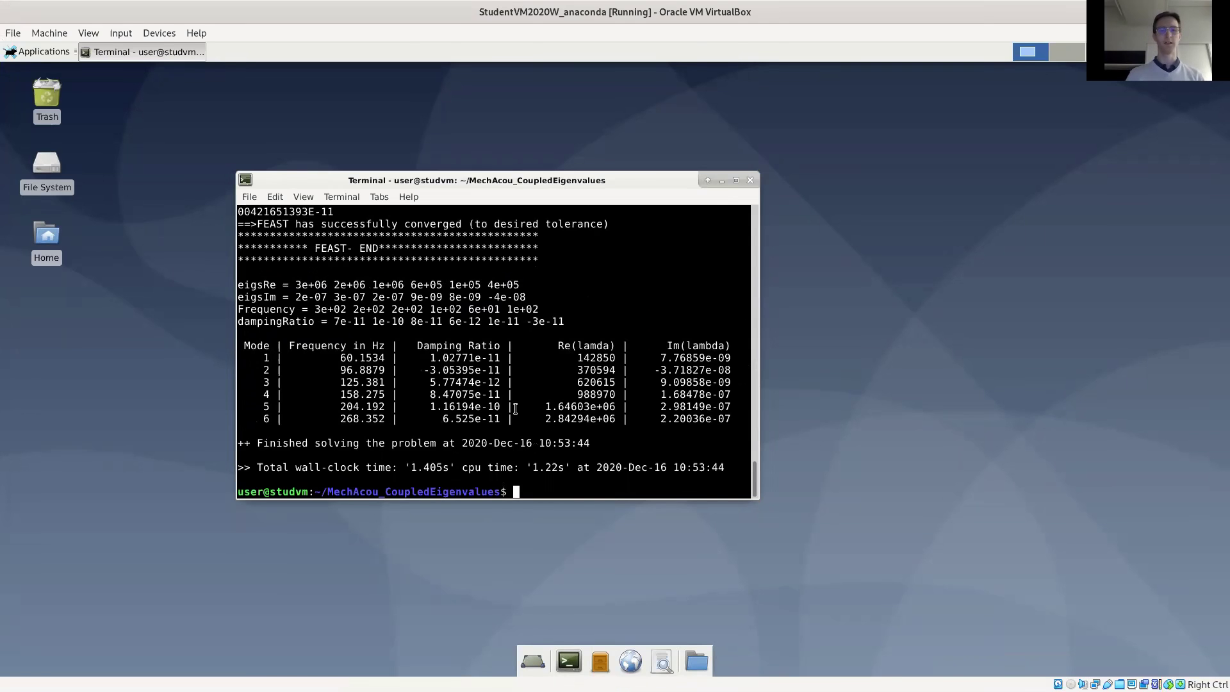
{"action": "scroll", "coordinate": [516, 408], "scroll_direction": "up", "scroll_amount": 15}
{"action": "scroll", "coordinate": [516, 408], "scroll_direction": "up", "scroll_amount": 8}
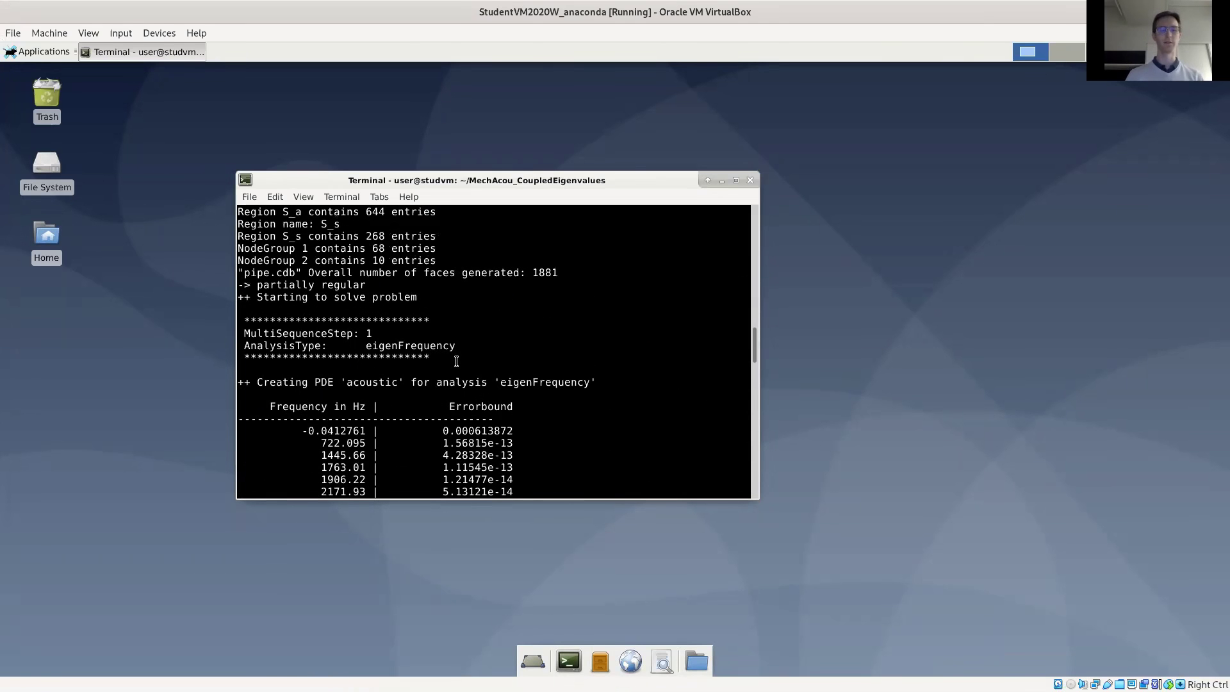
{"action": "scroll", "coordinate": [452, 362], "scroll_direction": "down", "scroll_amount": 1}
{"action": "scroll", "coordinate": [453, 365], "scroll_direction": "down", "scroll_amount": 1}
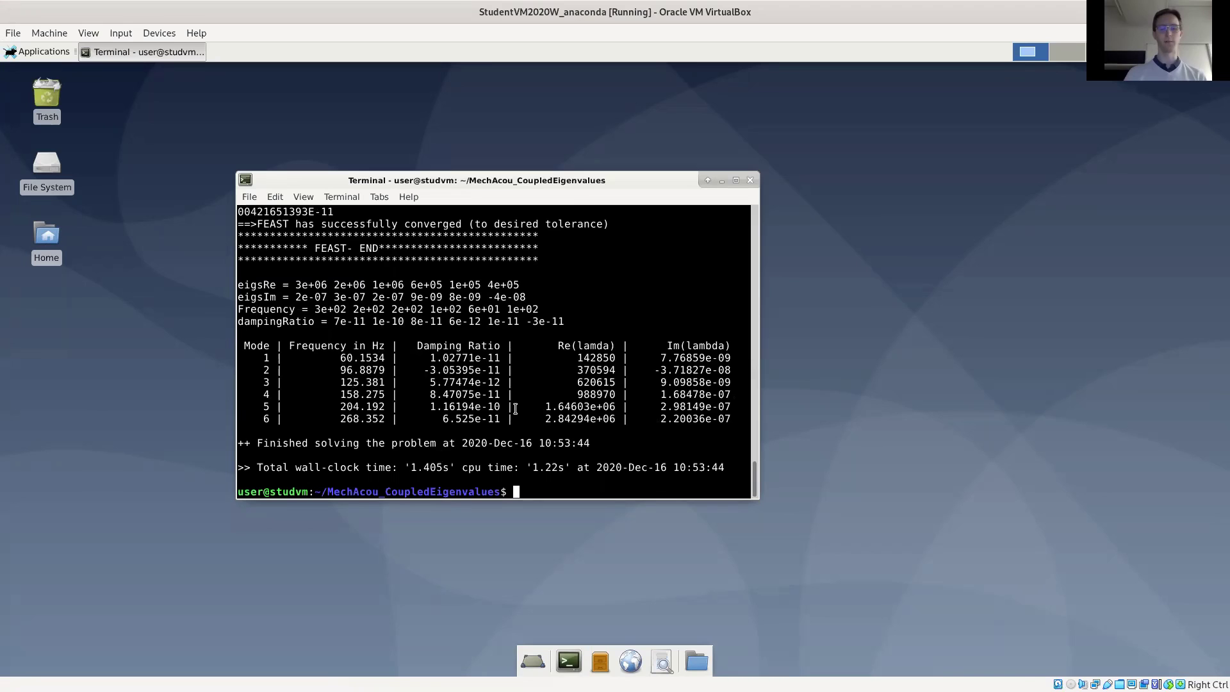
List the project folder to check for the simulation results and the coupled-visualization.pvsm state file
{"action": "type", "text": "ls"}
{"action": "key", "text": "Return"}
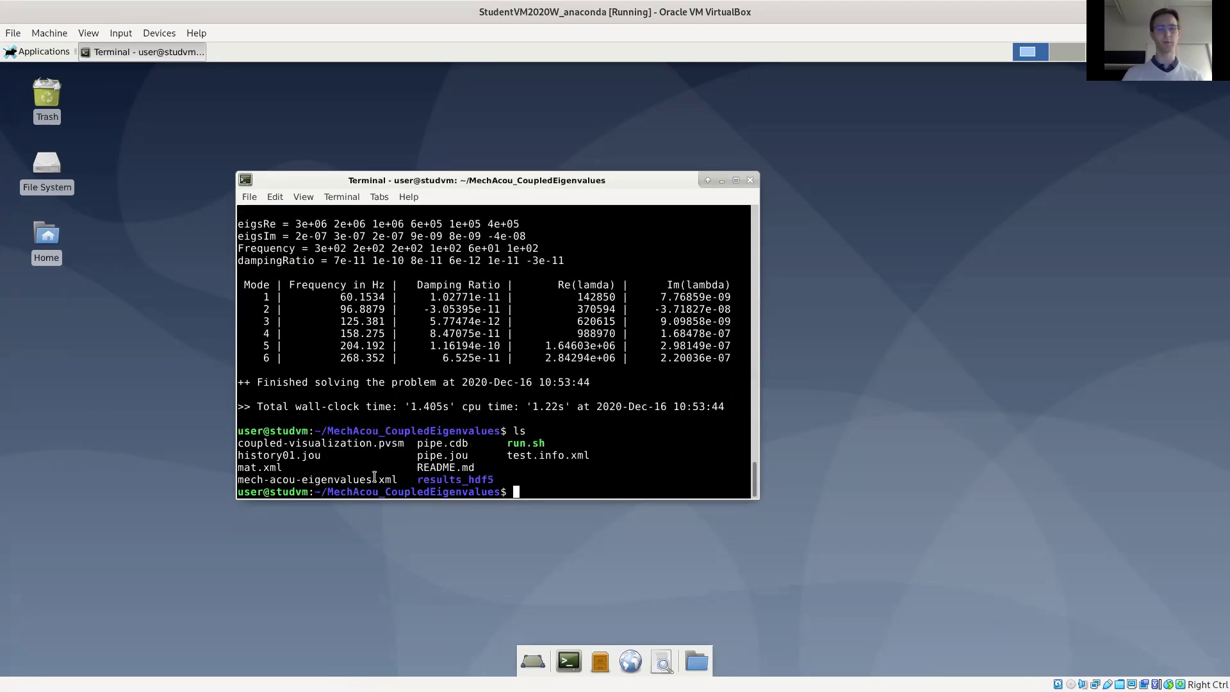
{"action": "double_click", "coordinate": [362, 443]}
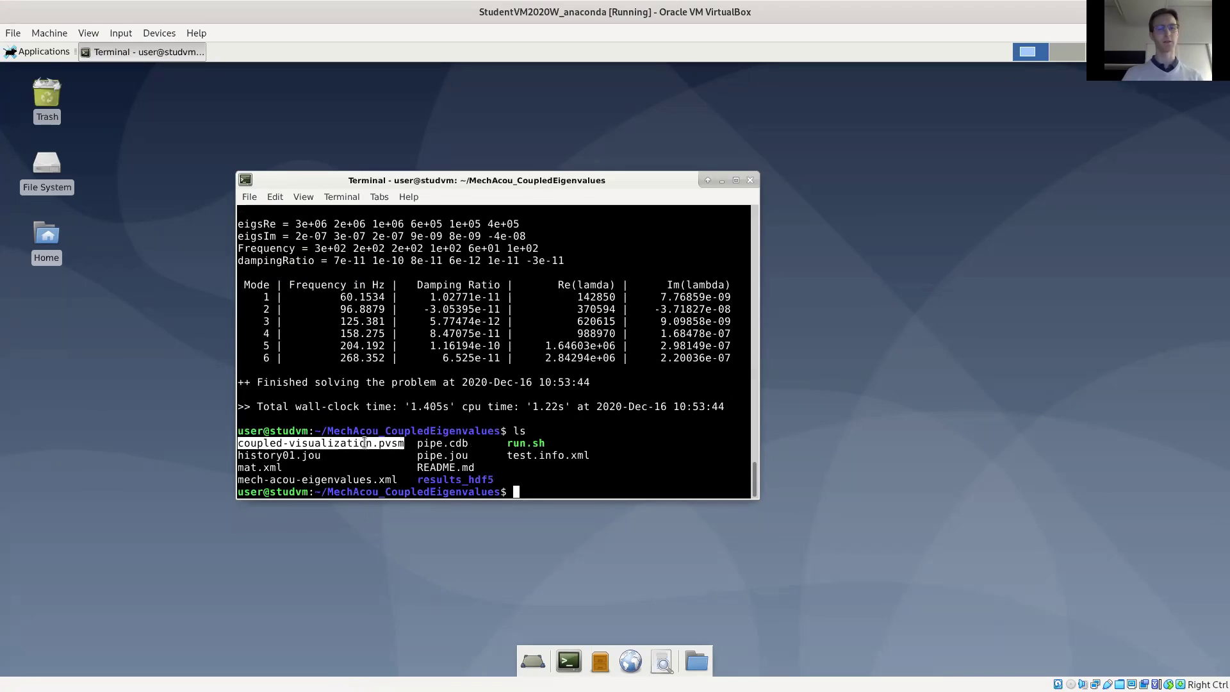
Launch ParaView as a background process from the terminal
{"action": "left_click", "coordinate": [516, 425]}
{"action": "type", "text": "par"}
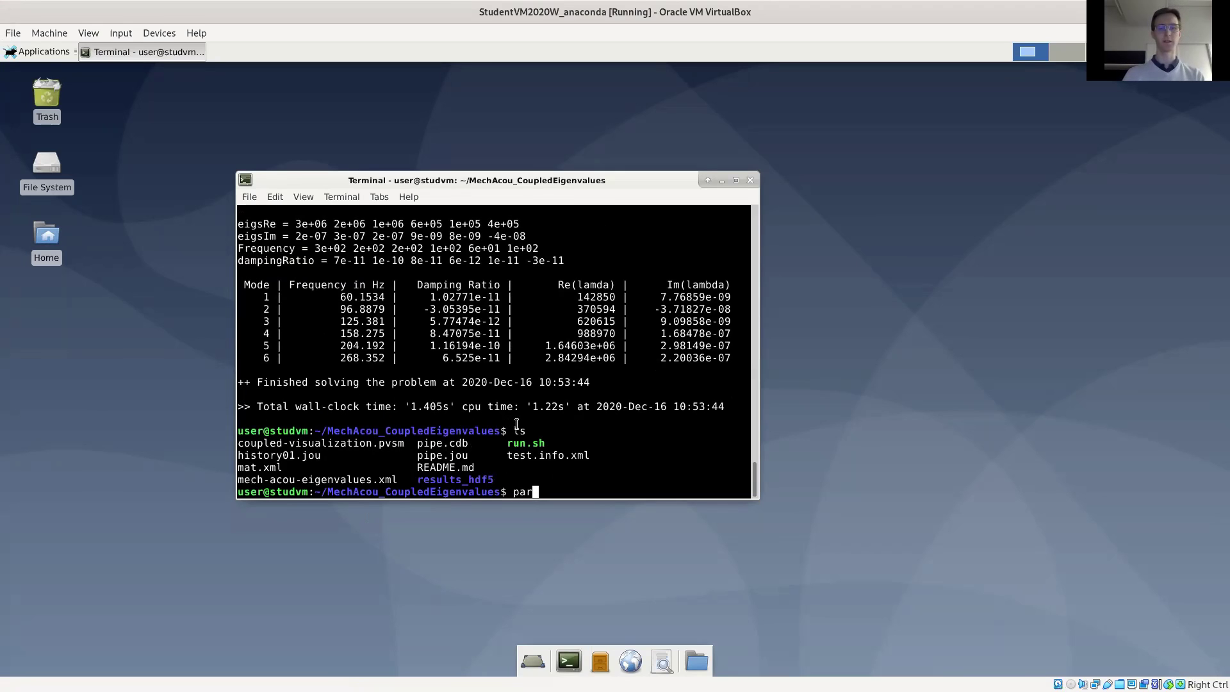
{"action": "type", "text": "a"}
{"action": "key", "text": "Tab"}
{"action": "type", "text": "&"}
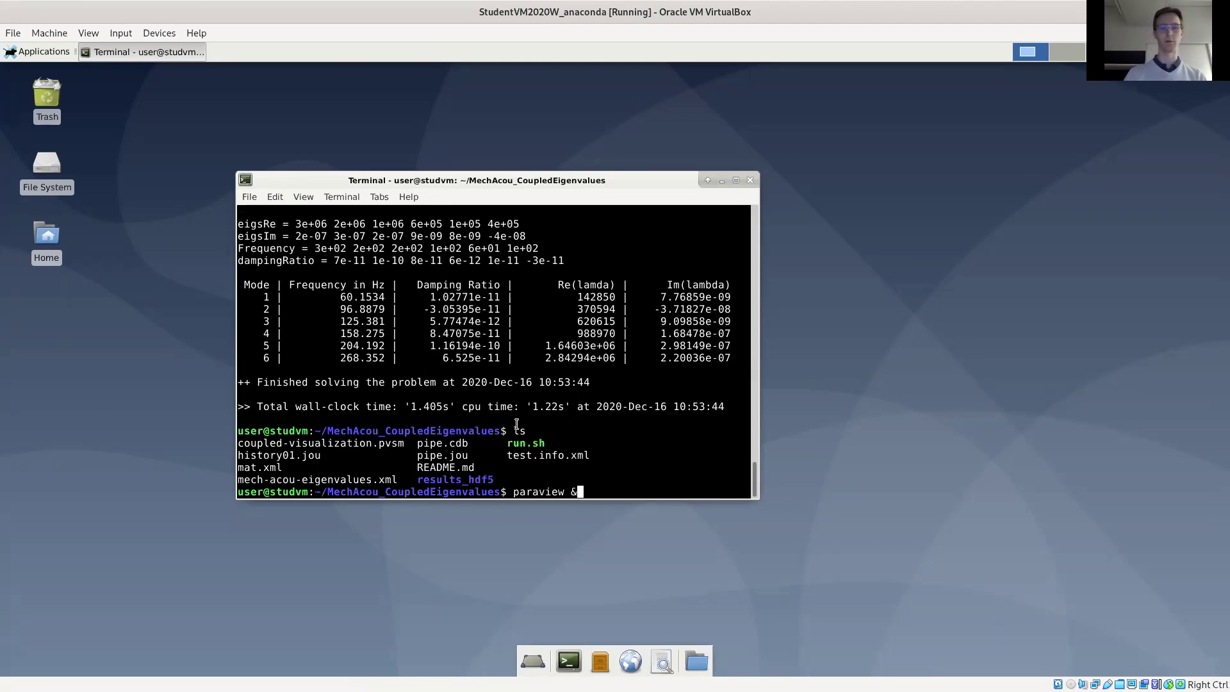
{"action": "key", "text": "Return"}
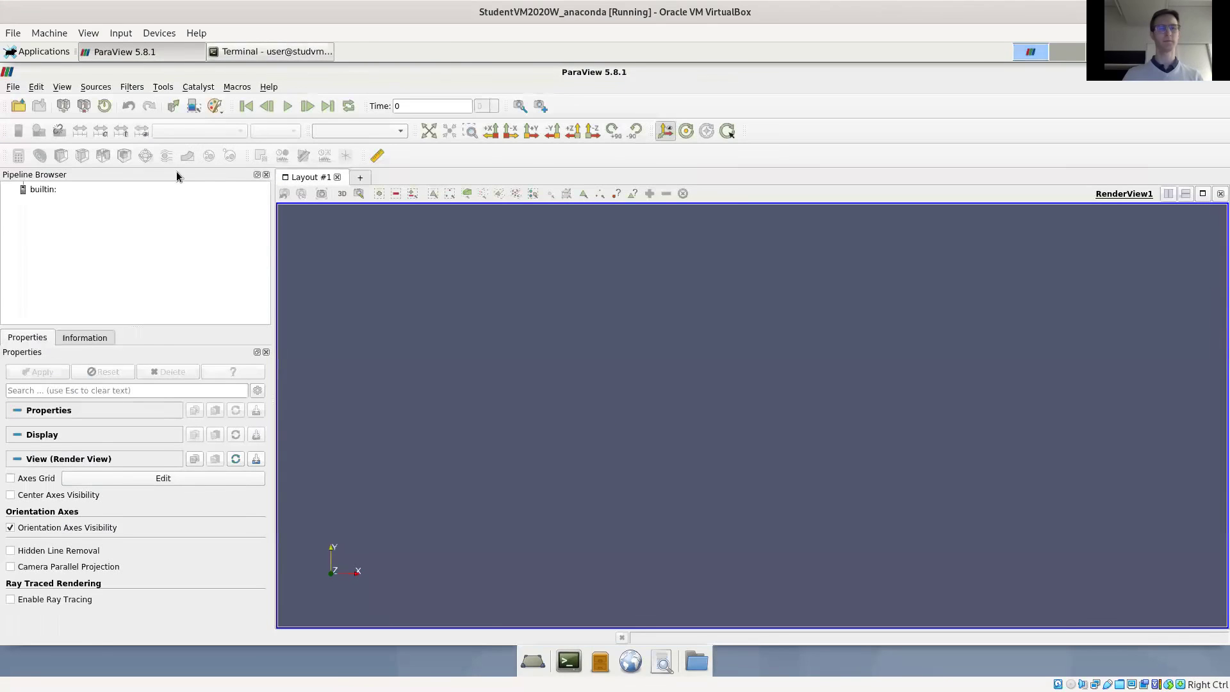
Load the state file coupled-visualization.pvsm in ParaView using the file names from the state, and dismiss the output messages
{"action": "left_click", "coordinate": [12, 87]}
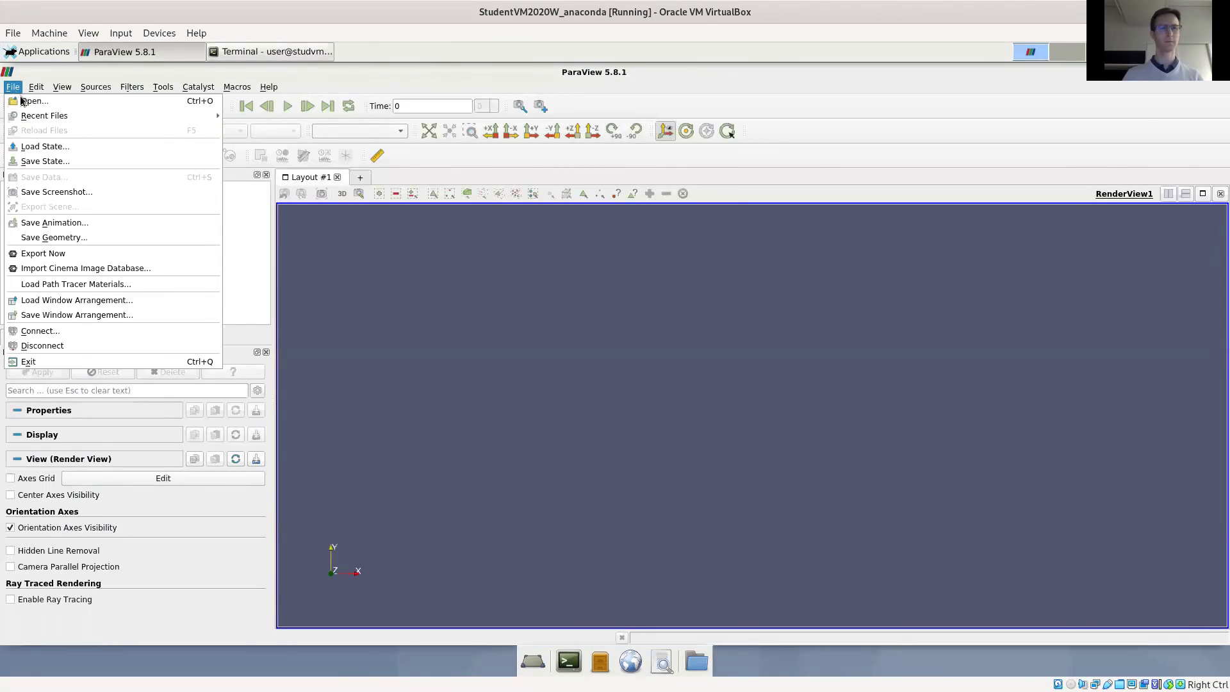
{"action": "left_click", "coordinate": [39, 146]}
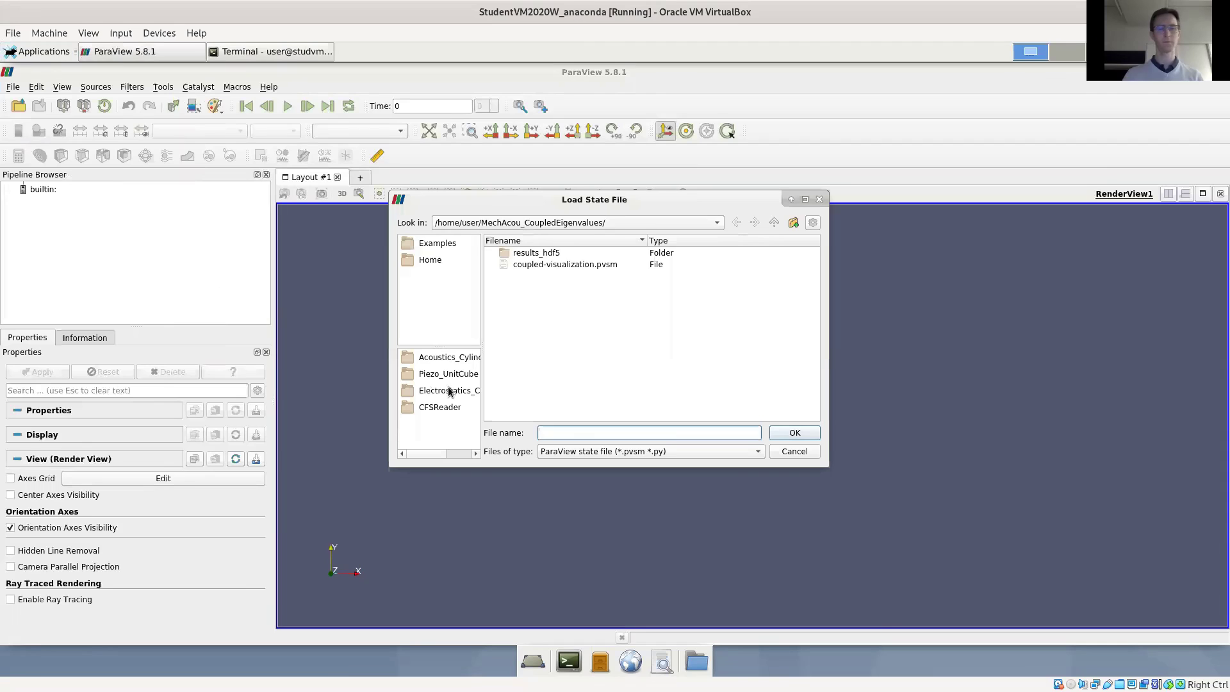
{"action": "left_click", "coordinate": [565, 264]}
{"action": "left_click", "coordinate": [793, 433]}
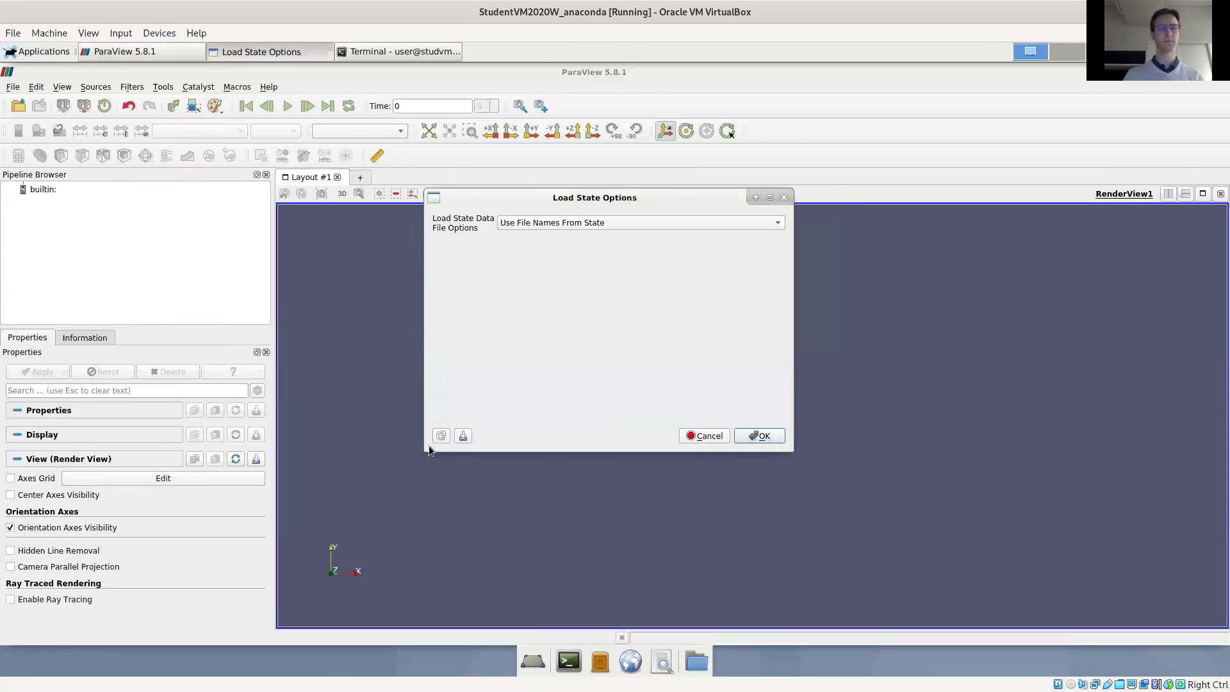
{"action": "left_click", "coordinate": [764, 437]}
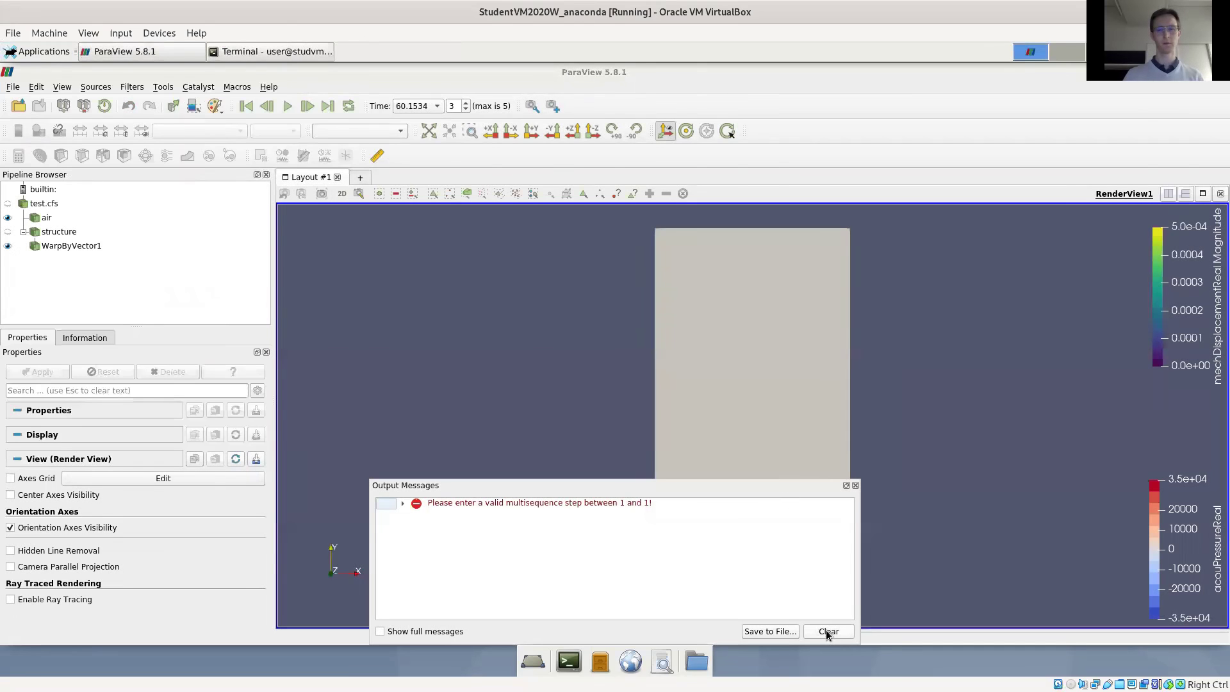
{"action": "left_click", "coordinate": [826, 632]}
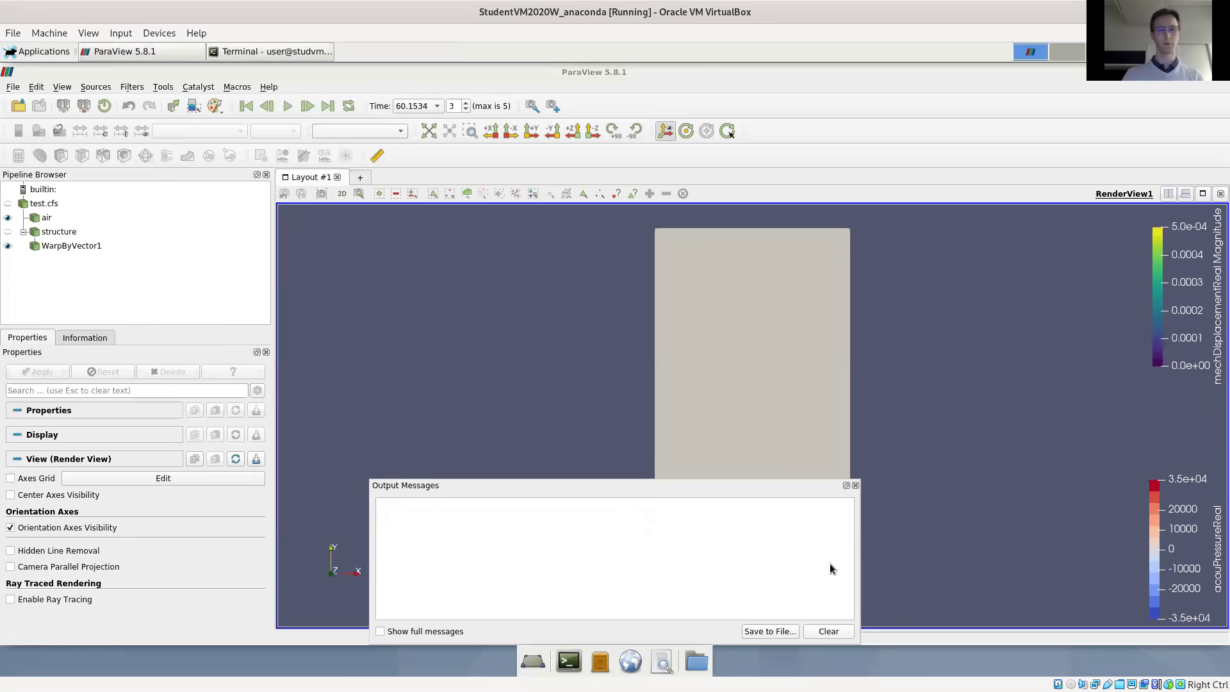
{"action": "left_click", "coordinate": [856, 485]}
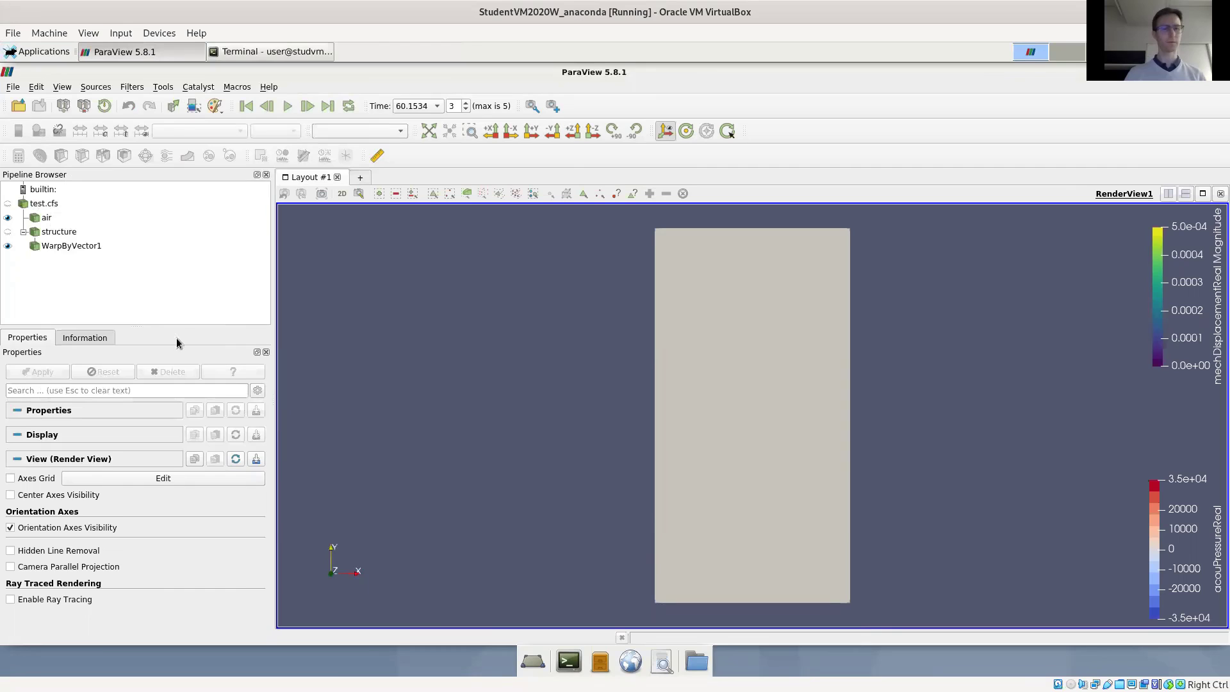
Set the Analysis Step of the test.cfs reader to 1 and apply the change
{"action": "left_click", "coordinate": [84, 337]}
{"action": "left_click", "coordinate": [27, 338]}
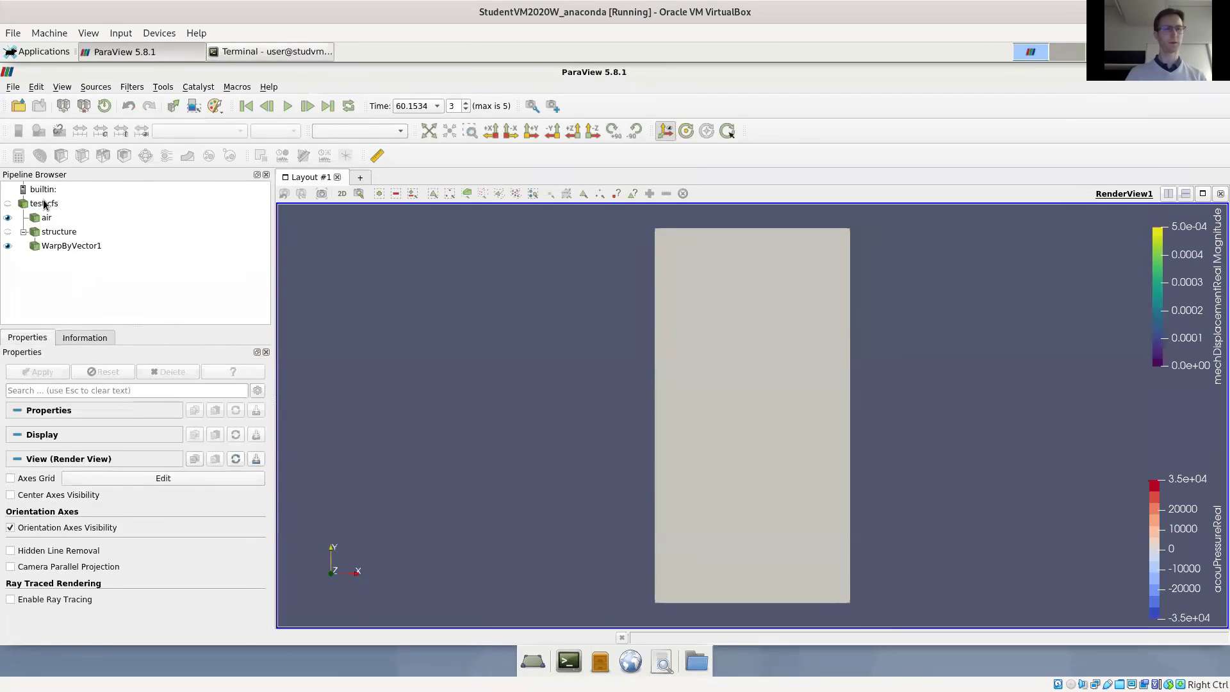
{"action": "left_click", "coordinate": [46, 203]}
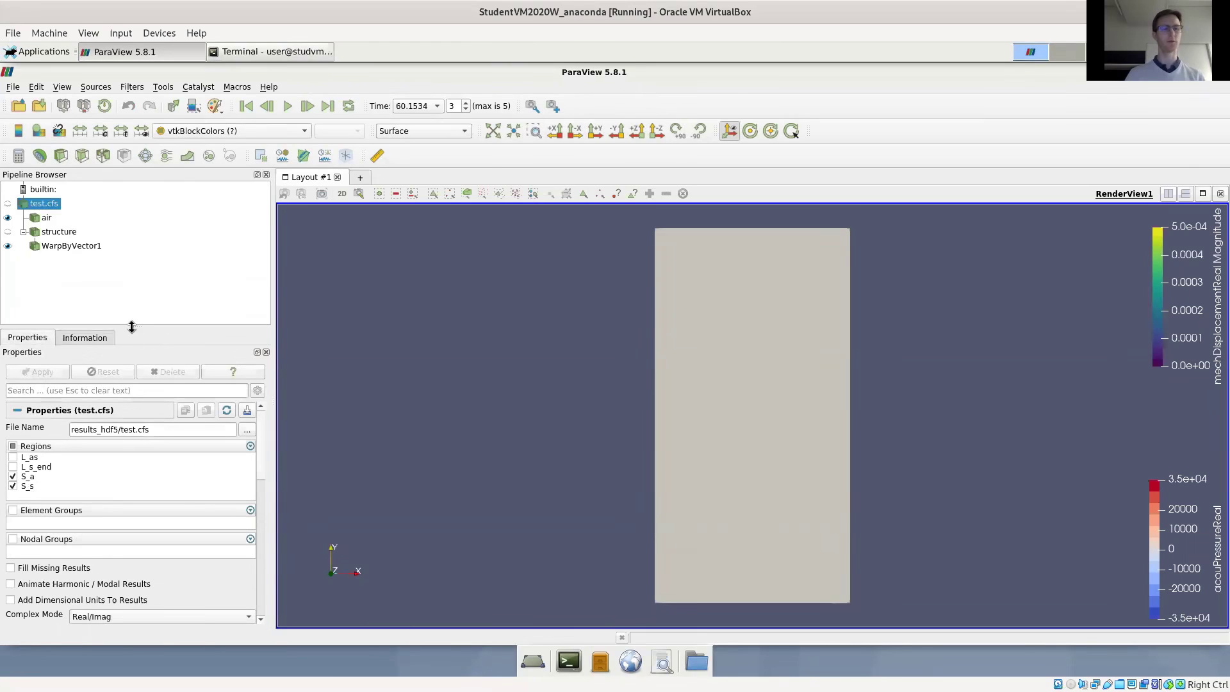
{"action": "left_click_drag", "start_coordinate": [137, 326], "coordinate": [136, 299]}
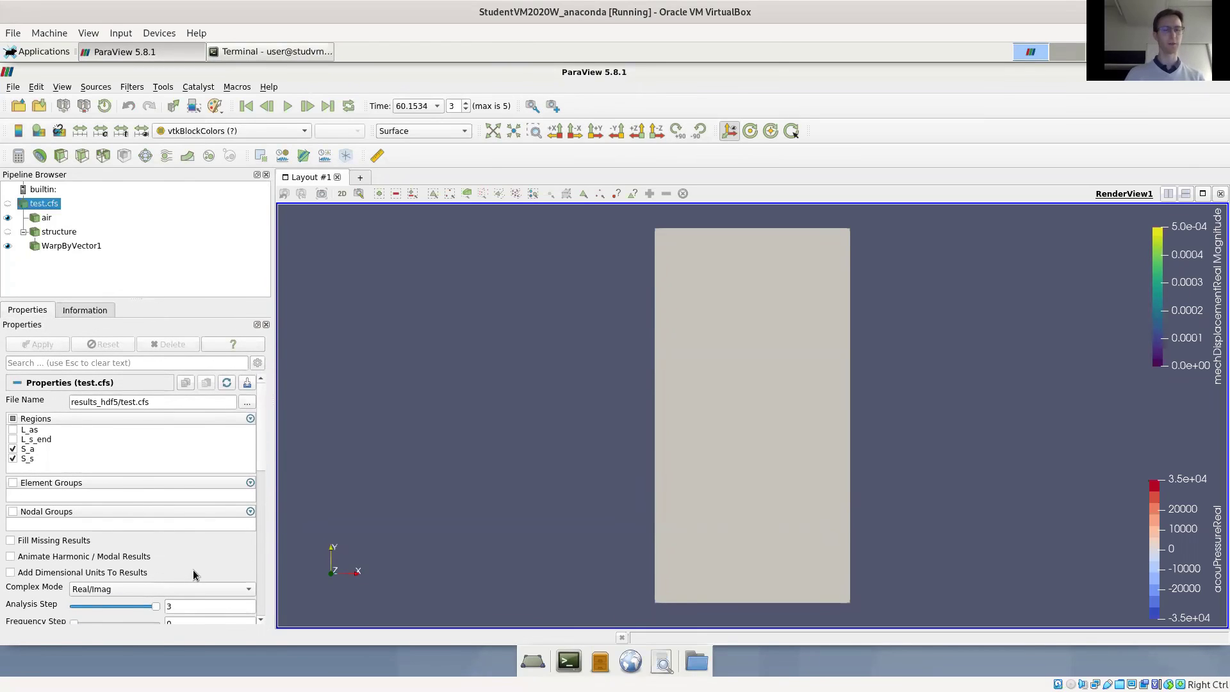
{"action": "left_click_drag", "start_coordinate": [276, 488], "coordinate": [302, 492]}
{"action": "scroll", "coordinate": [240, 542], "scroll_direction": "down", "scroll_amount": 2}
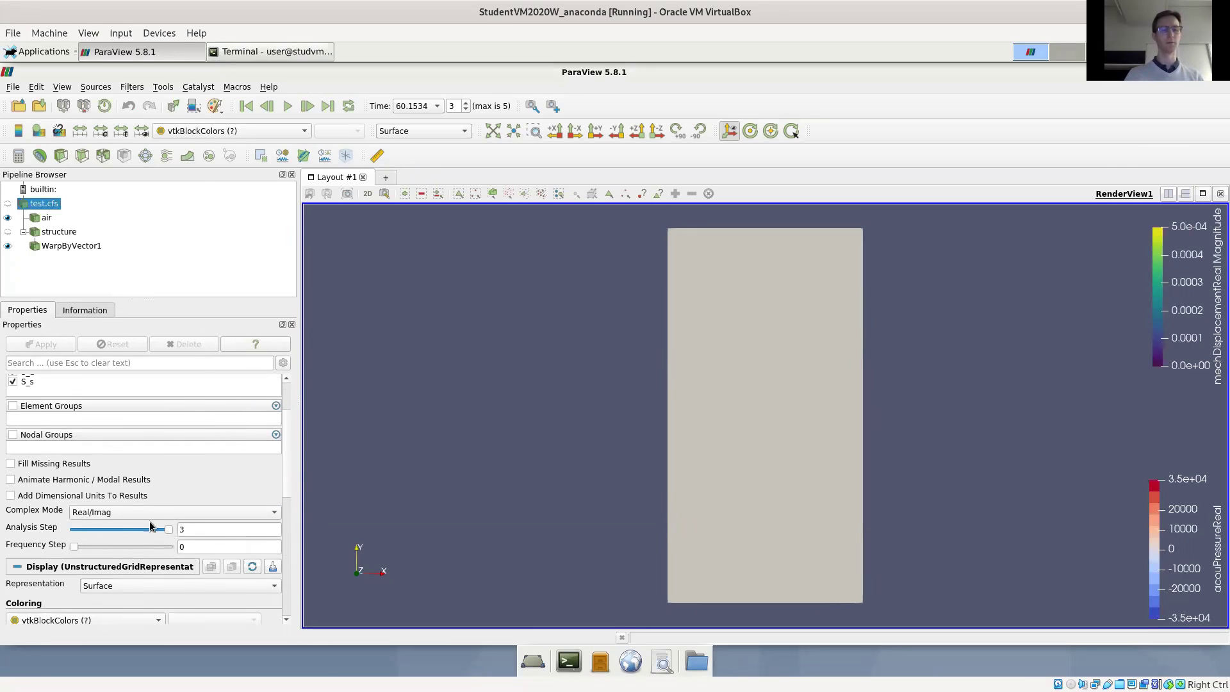
{"action": "left_click", "coordinate": [130, 527]}
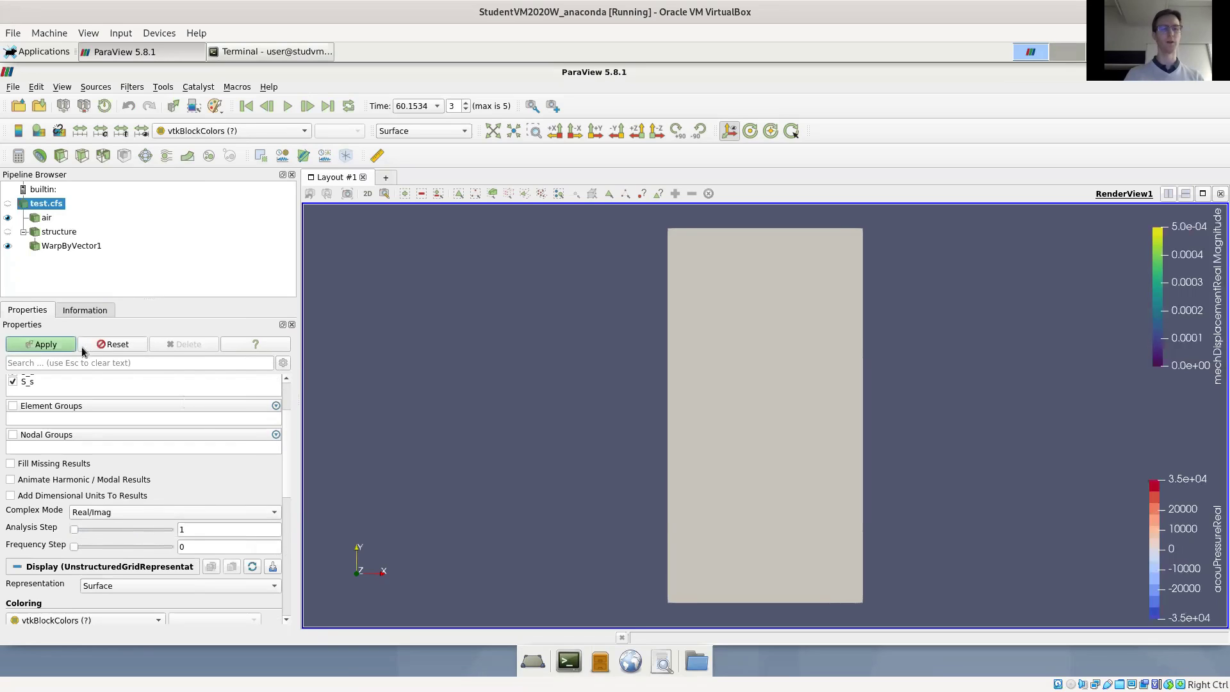
{"action": "left_click", "coordinate": [52, 345]}
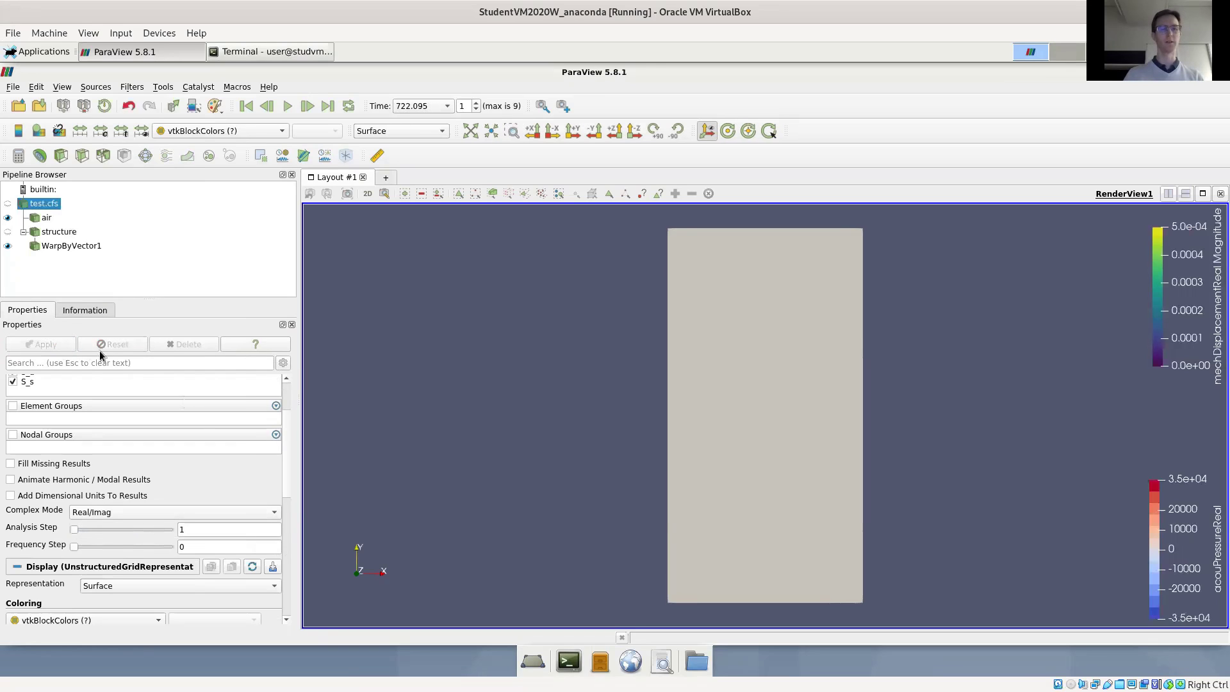
Hide WarpByVector1 and color the air block by acouPressure-real
{"action": "left_click", "coordinate": [8, 246]}
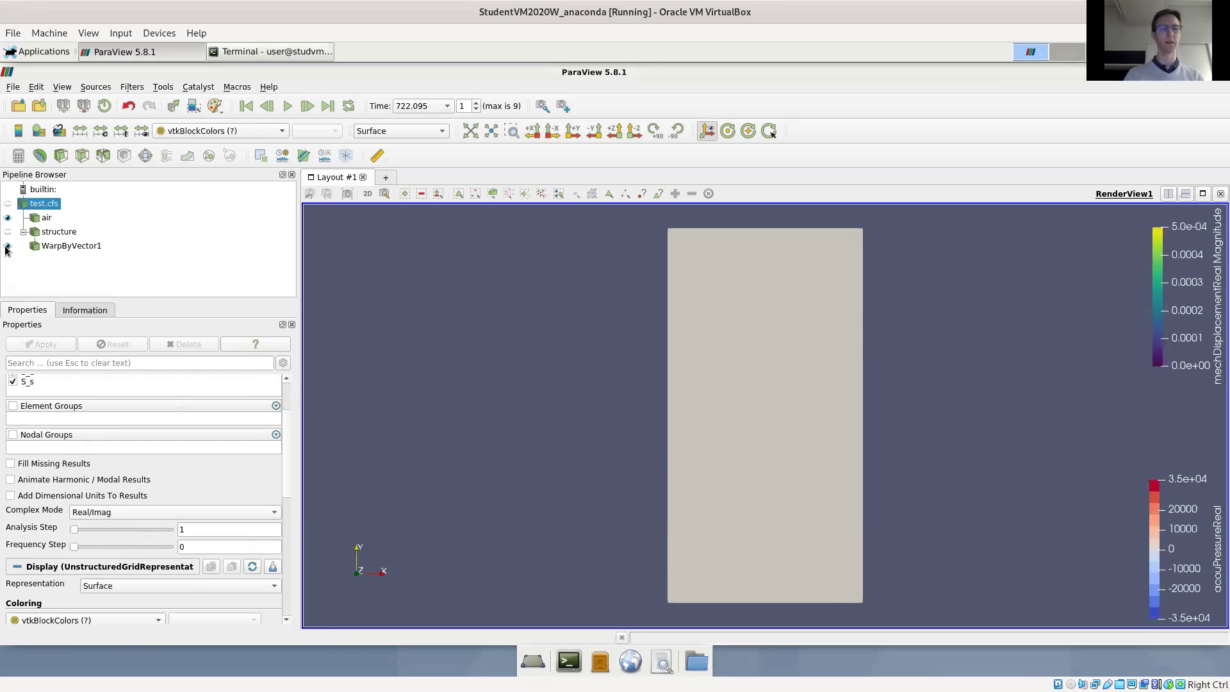
{"action": "left_click", "coordinate": [46, 218]}
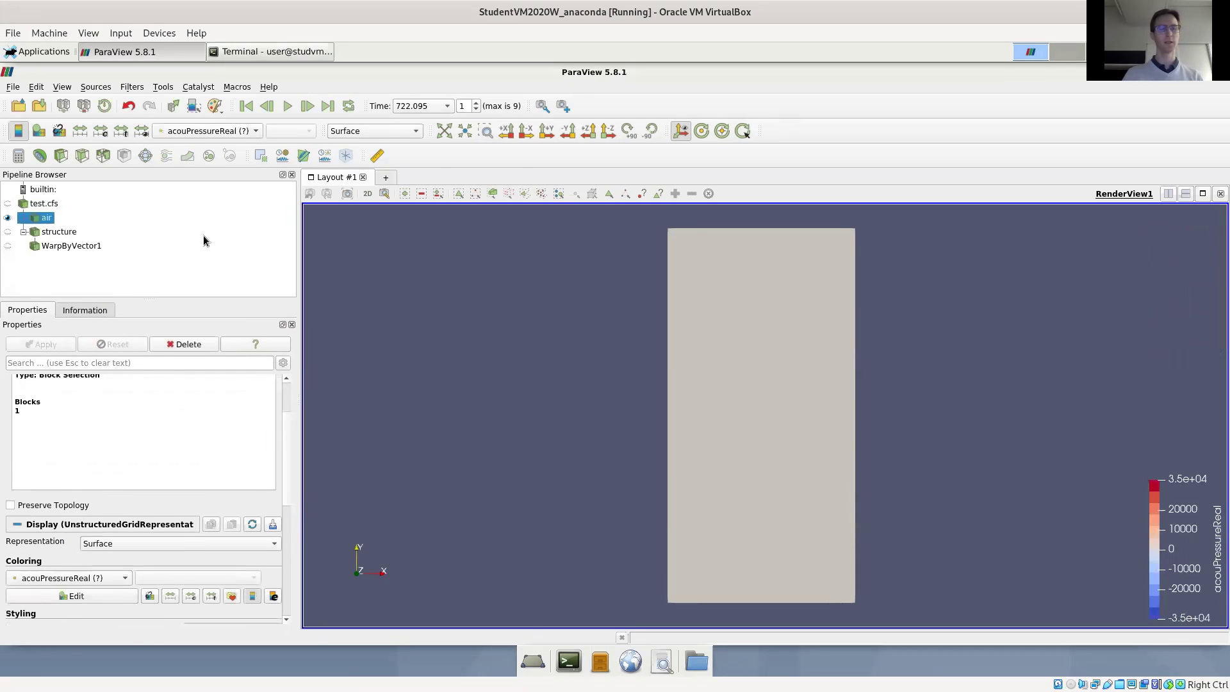
{"action": "left_click", "coordinate": [236, 131]}
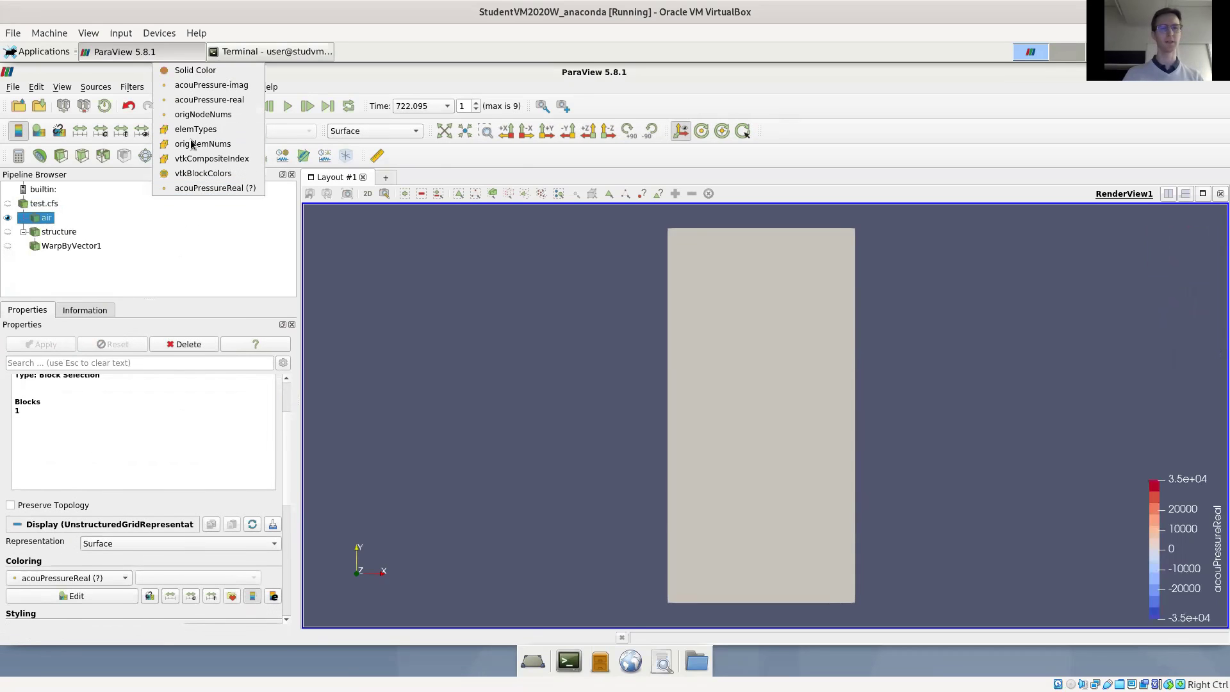
{"action": "left_click", "coordinate": [202, 101]}
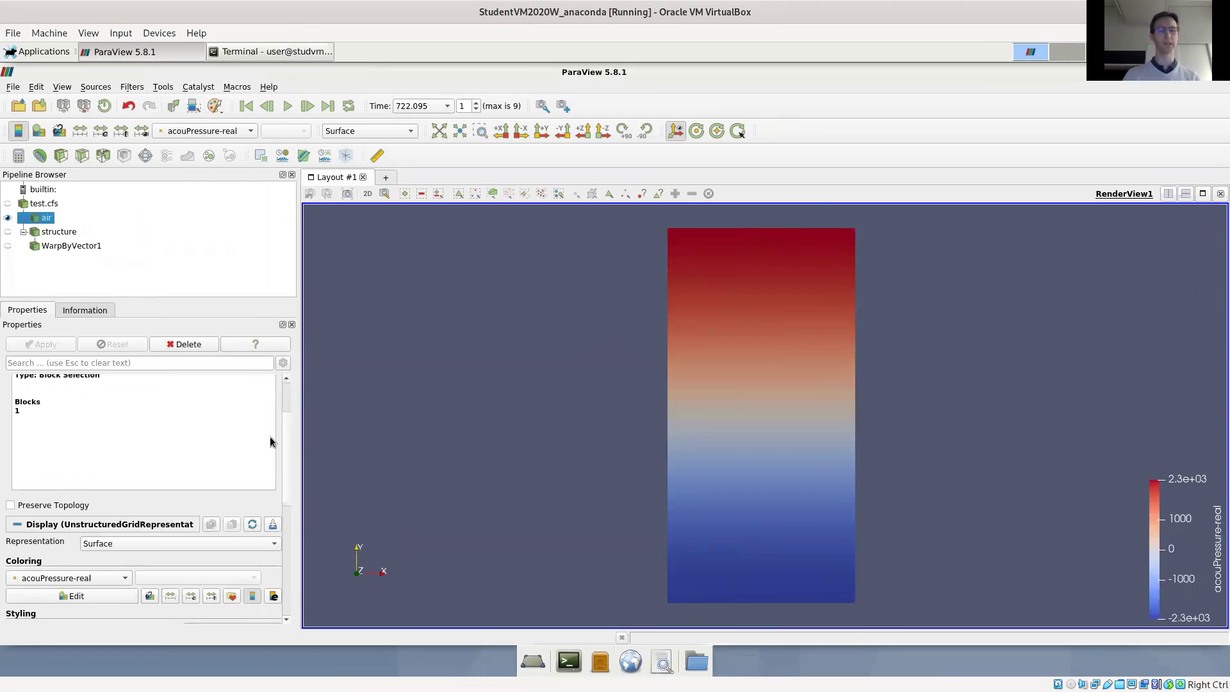
{"action": "scroll", "coordinate": [288, 453], "scroll_direction": "up", "scroll_amount": 2}
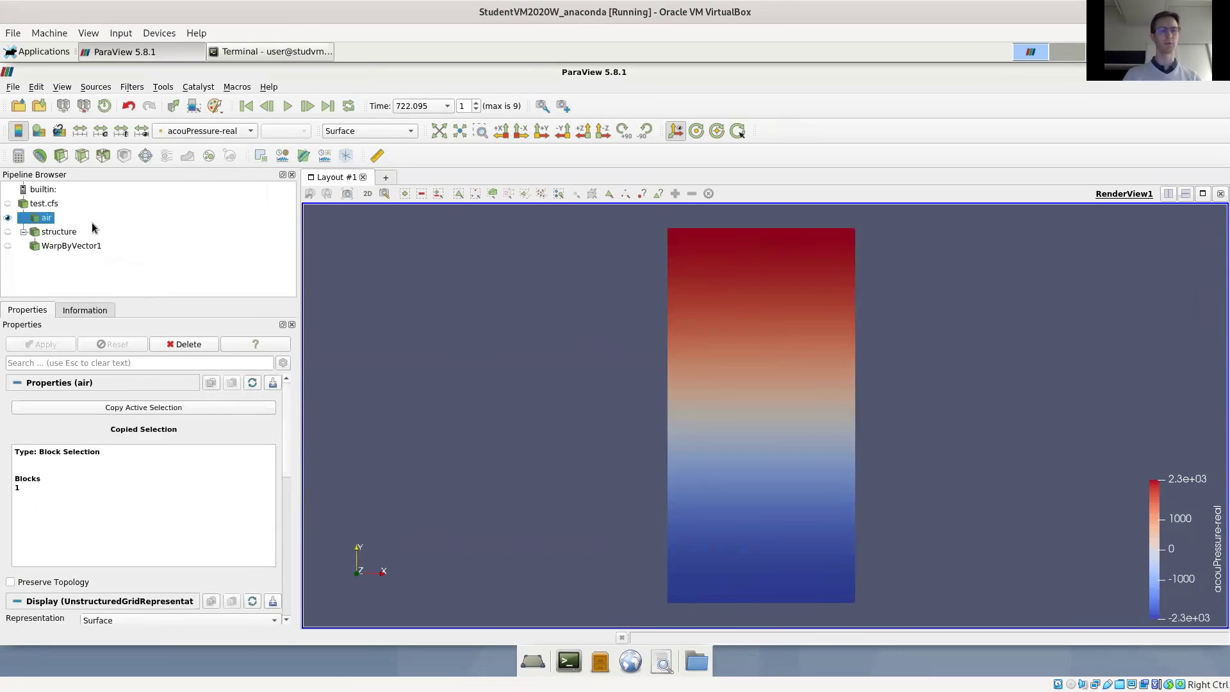
{"action": "left_click", "coordinate": [44, 204]}
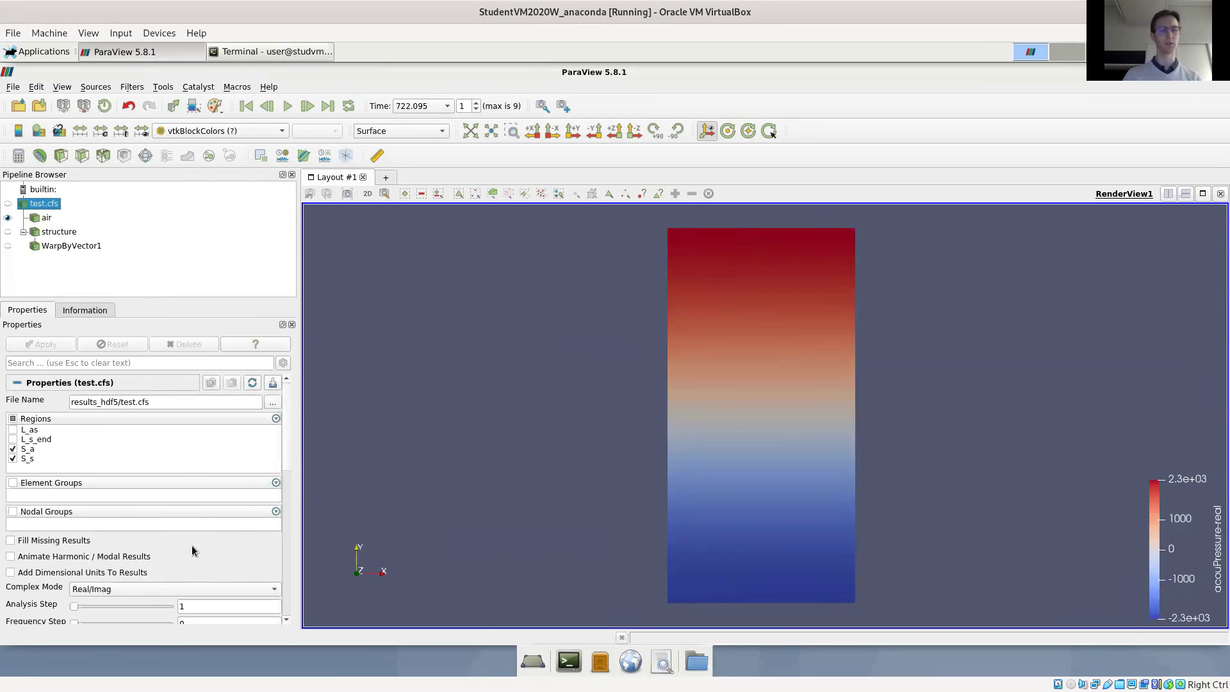
{"action": "left_click", "coordinate": [51, 556]}
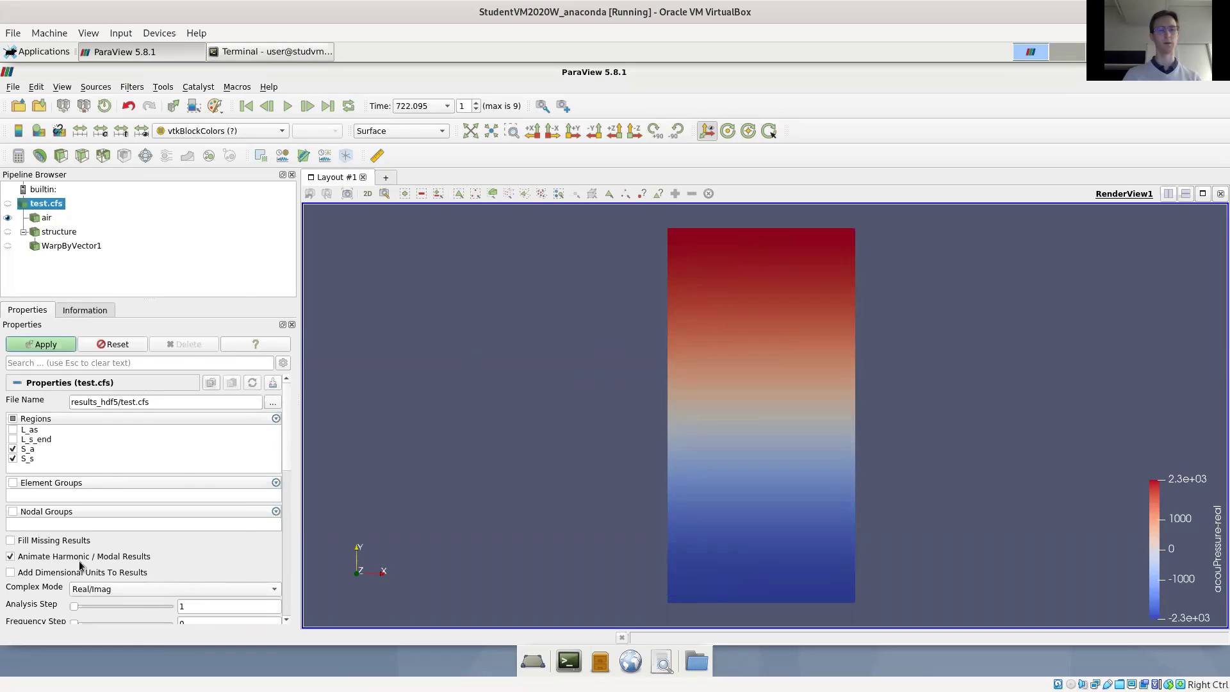
{"action": "left_click", "coordinate": [32, 555]}
Examine the acoustic pressure mode shapes of the air block at 0.0412761, 722.095, 1445.66, 1763.01, 1906.22 and 2171.93
{"action": "left_click", "coordinate": [47, 219]}
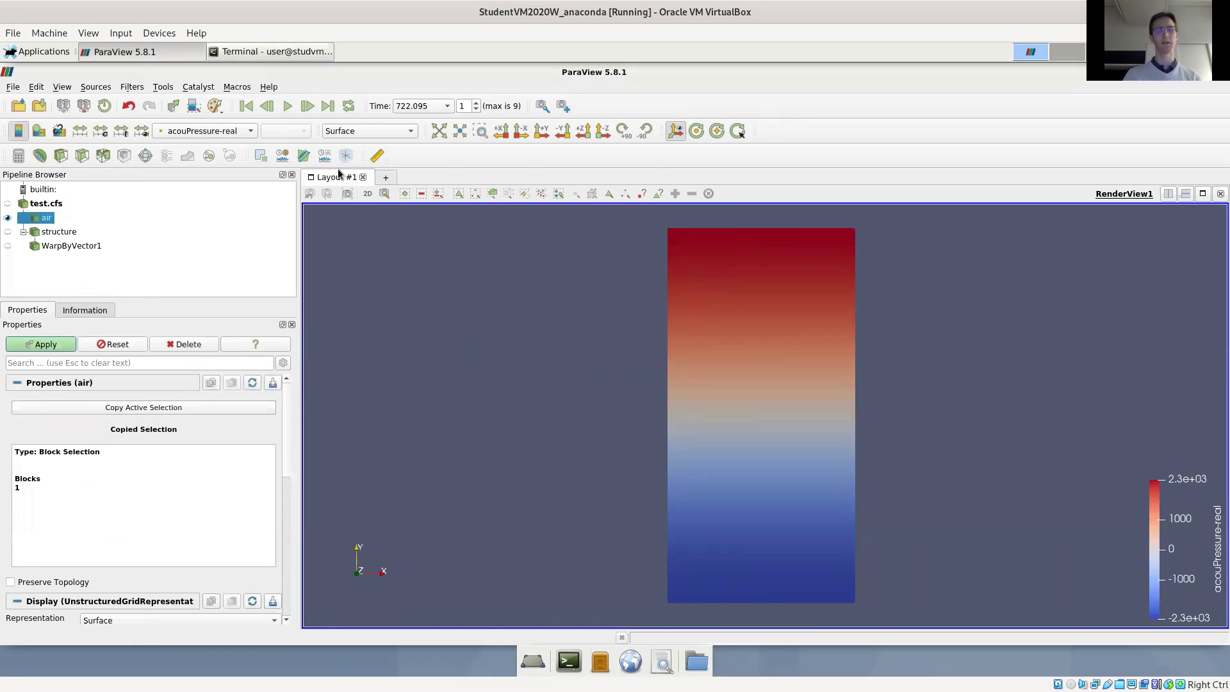
{"action": "left_click", "coordinate": [423, 108]}
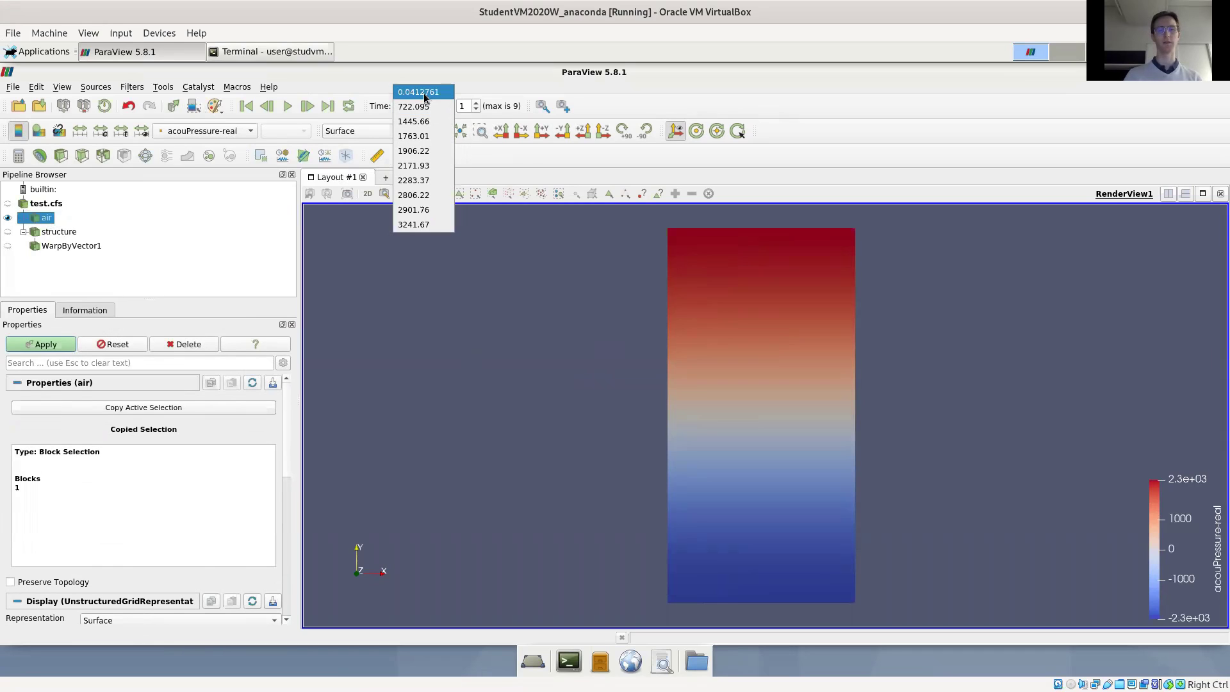
{"action": "left_click", "coordinate": [424, 93]}
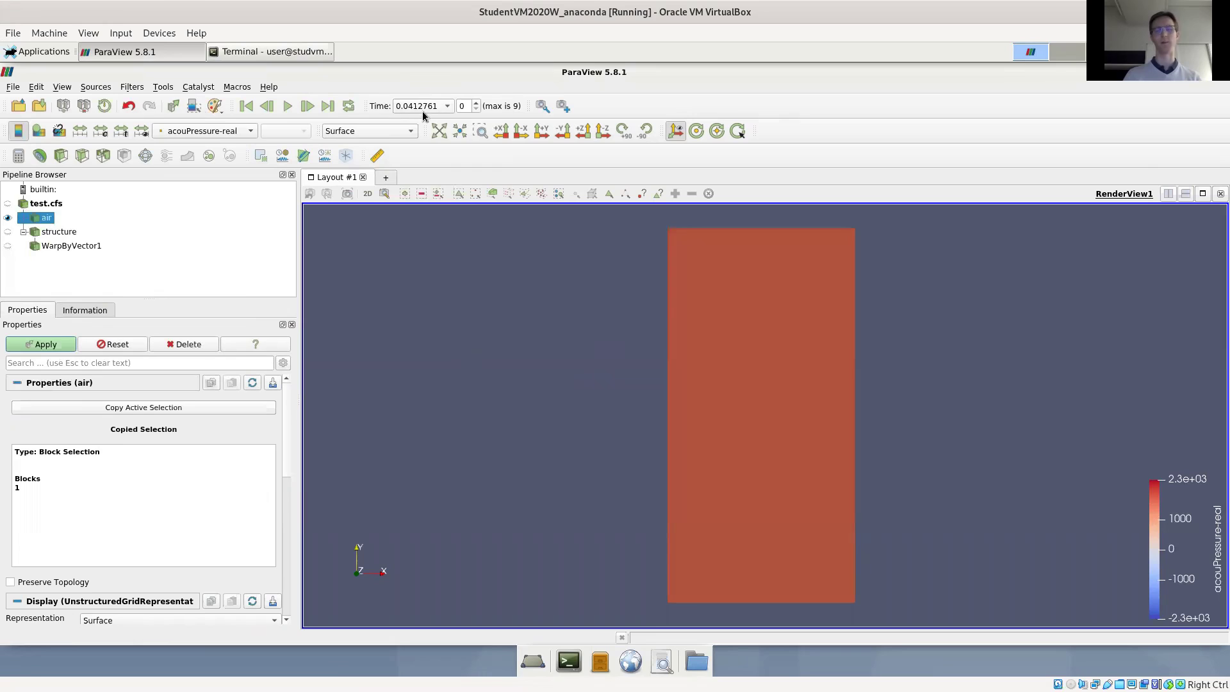
{"action": "left_click", "coordinate": [410, 106]}
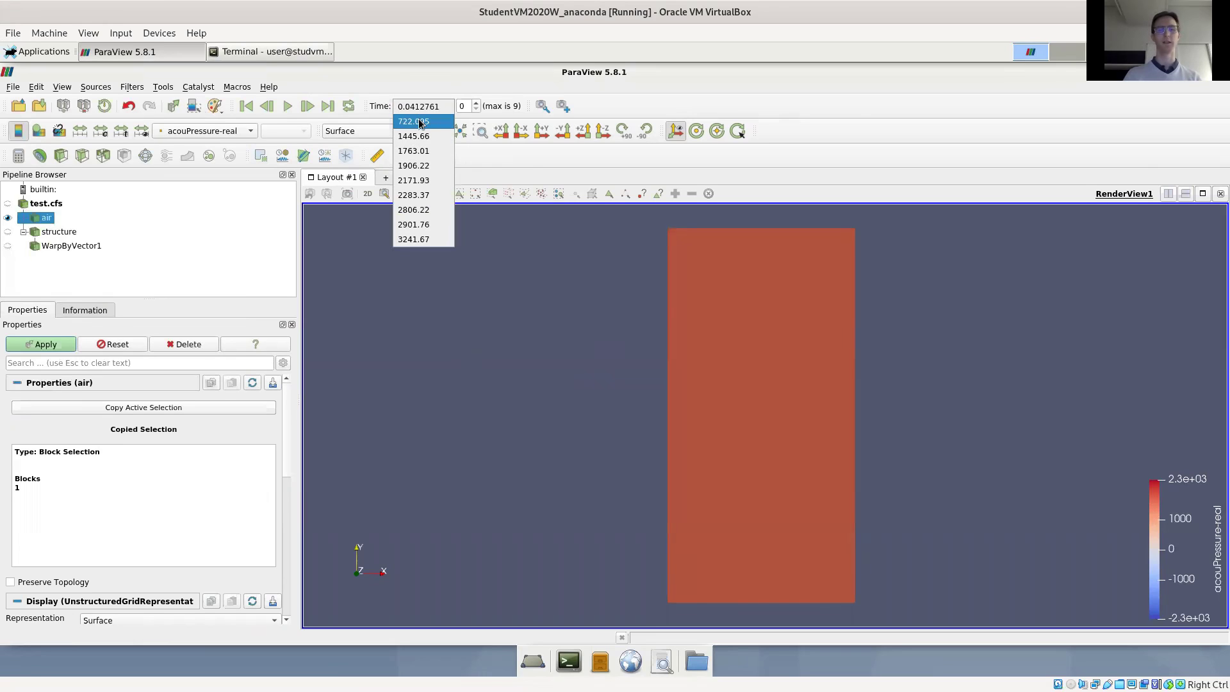
{"action": "left_click", "coordinate": [418, 119]}
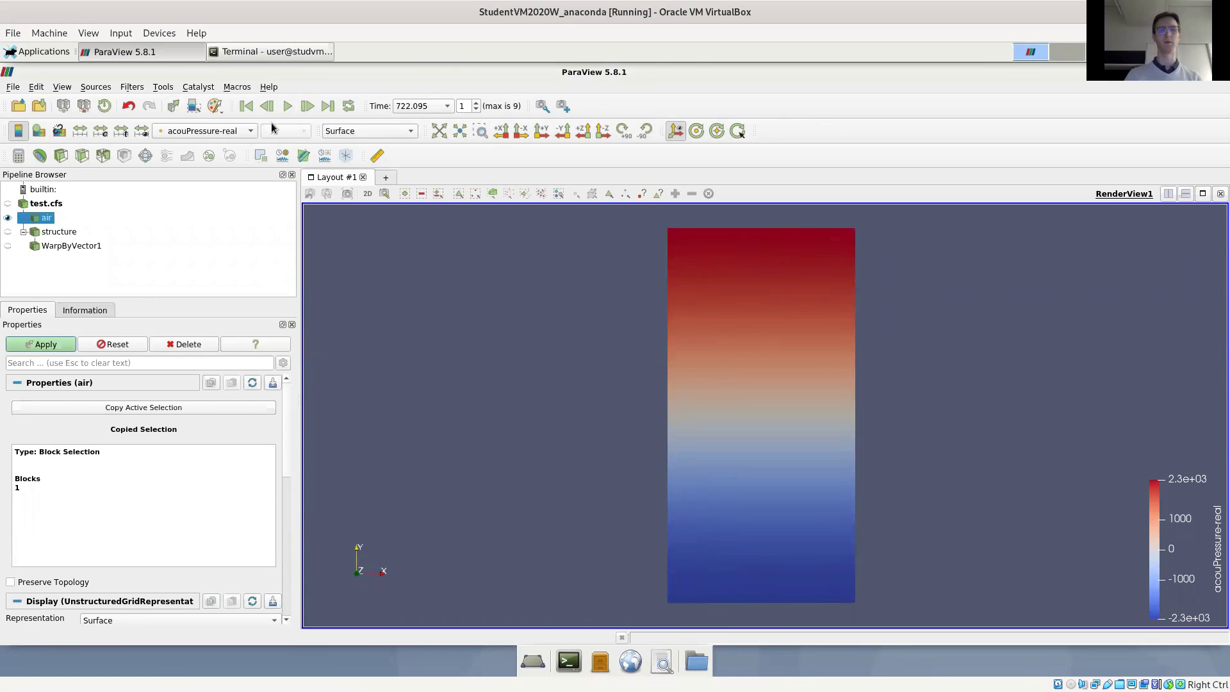
{"action": "left_click", "coordinate": [307, 106]}
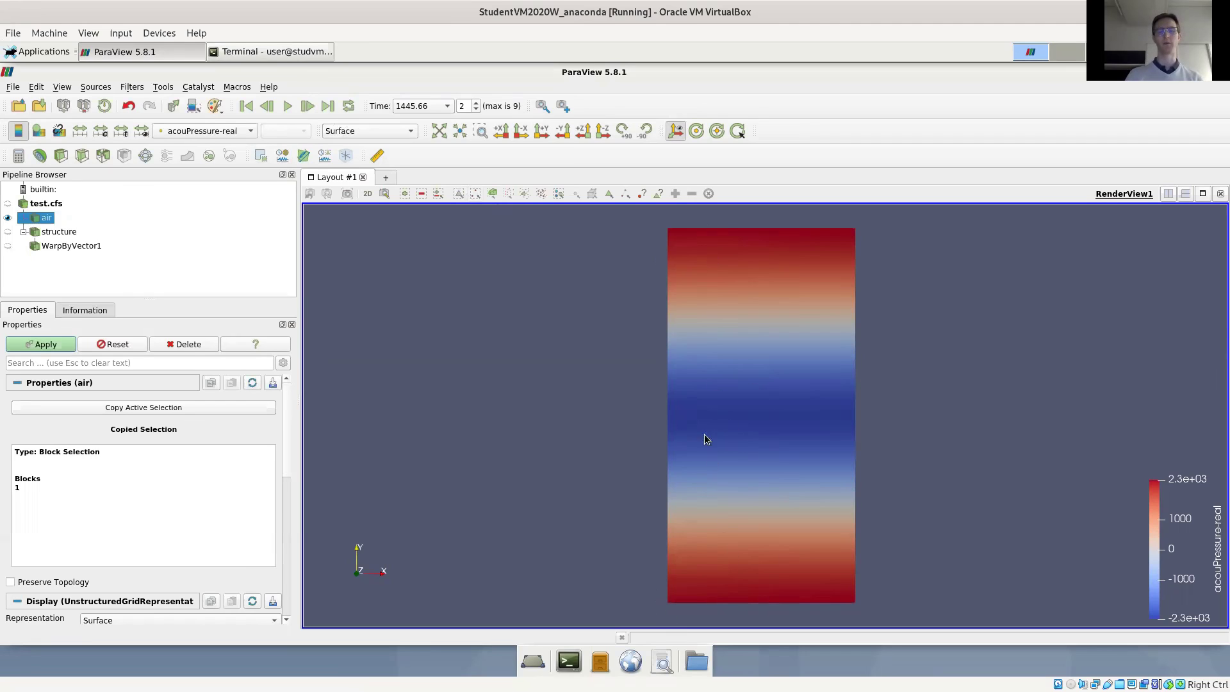
{"action": "left_click", "coordinate": [306, 106]}
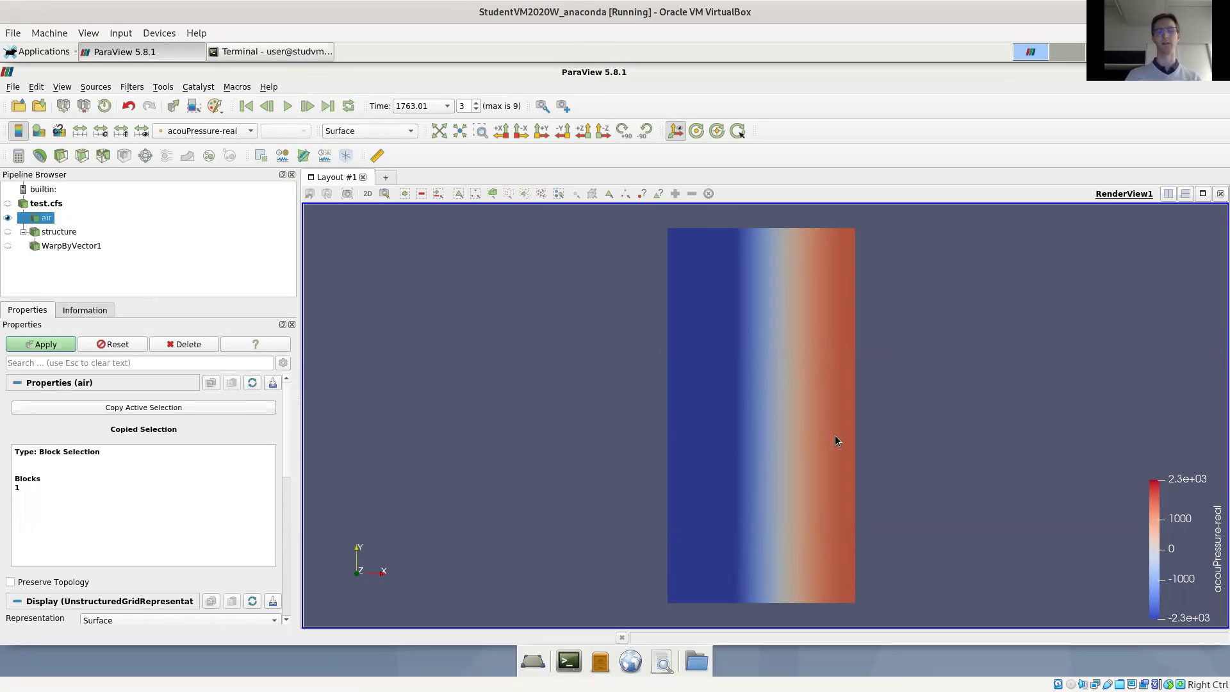
{"action": "left_click", "coordinate": [311, 106]}
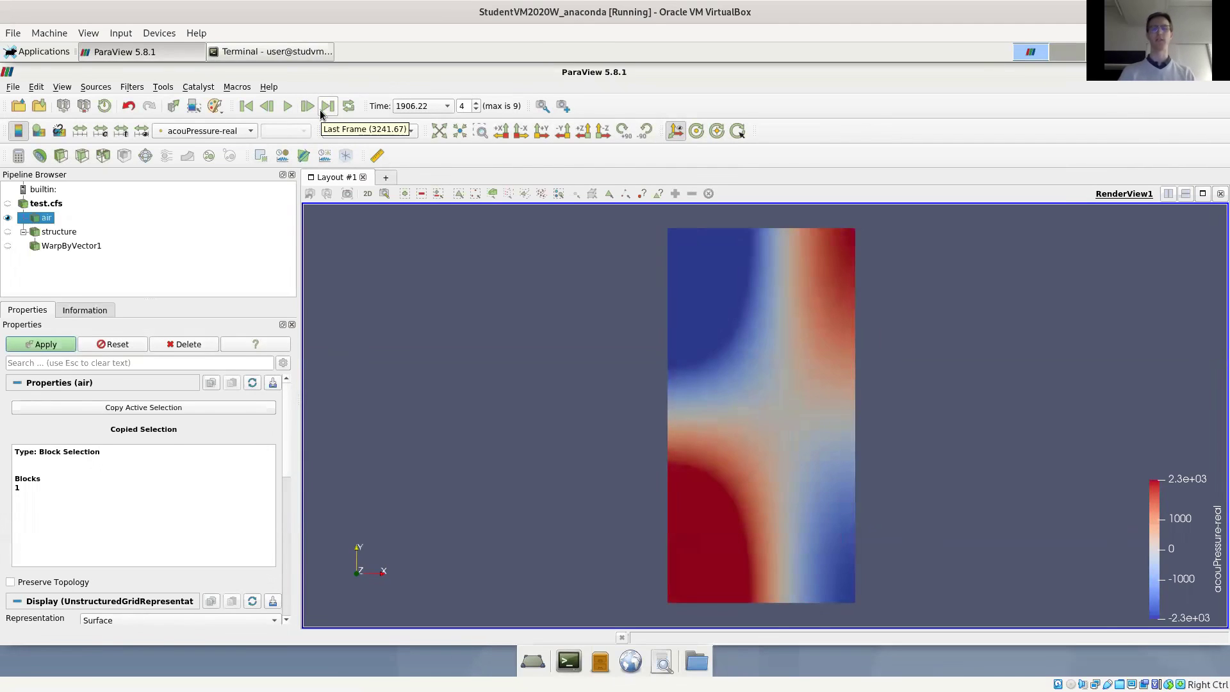
{"action": "left_click", "coordinate": [310, 107]}
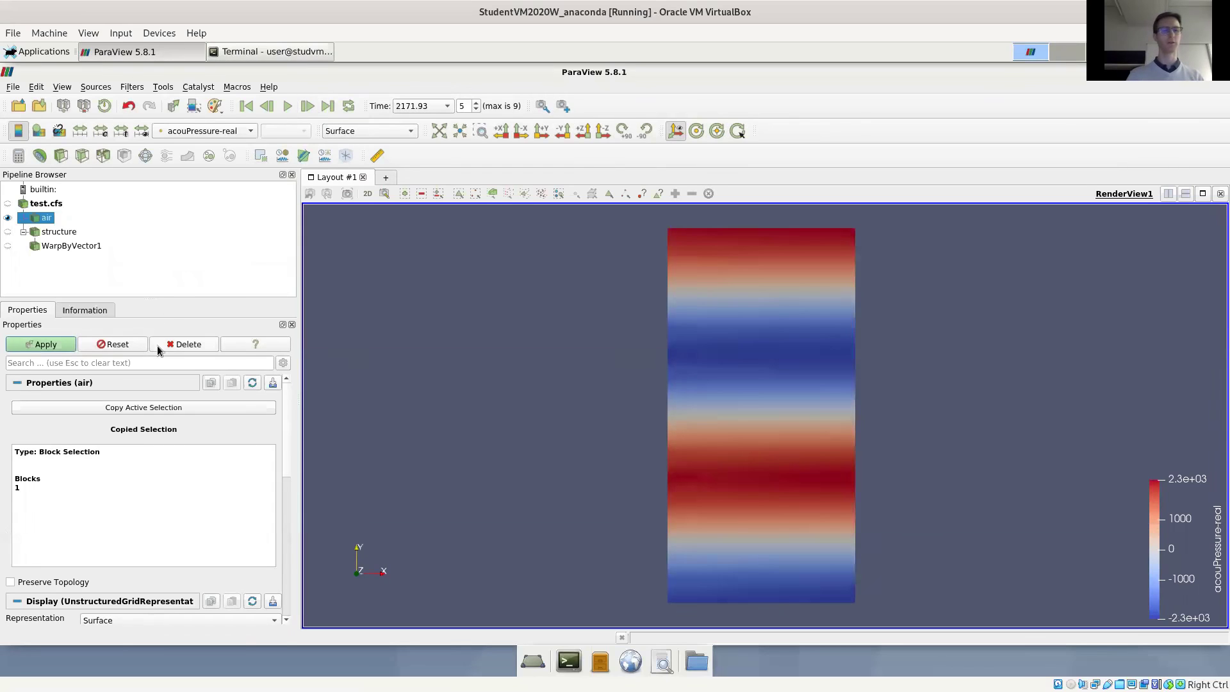
Enable Animate Harmonic / Modal Results for the test.cfs reader, set the Frequency Step to 4, and apply the changes
{"action": "left_click", "coordinate": [42, 204]}
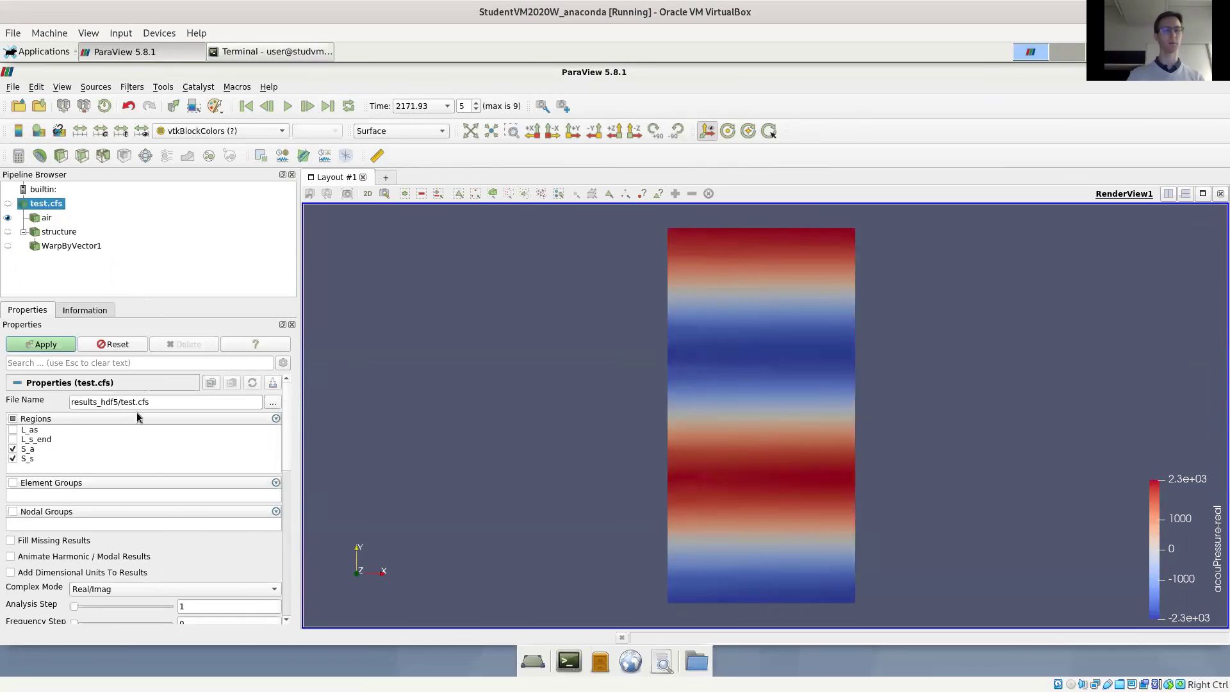
{"action": "left_click", "coordinate": [72, 557]}
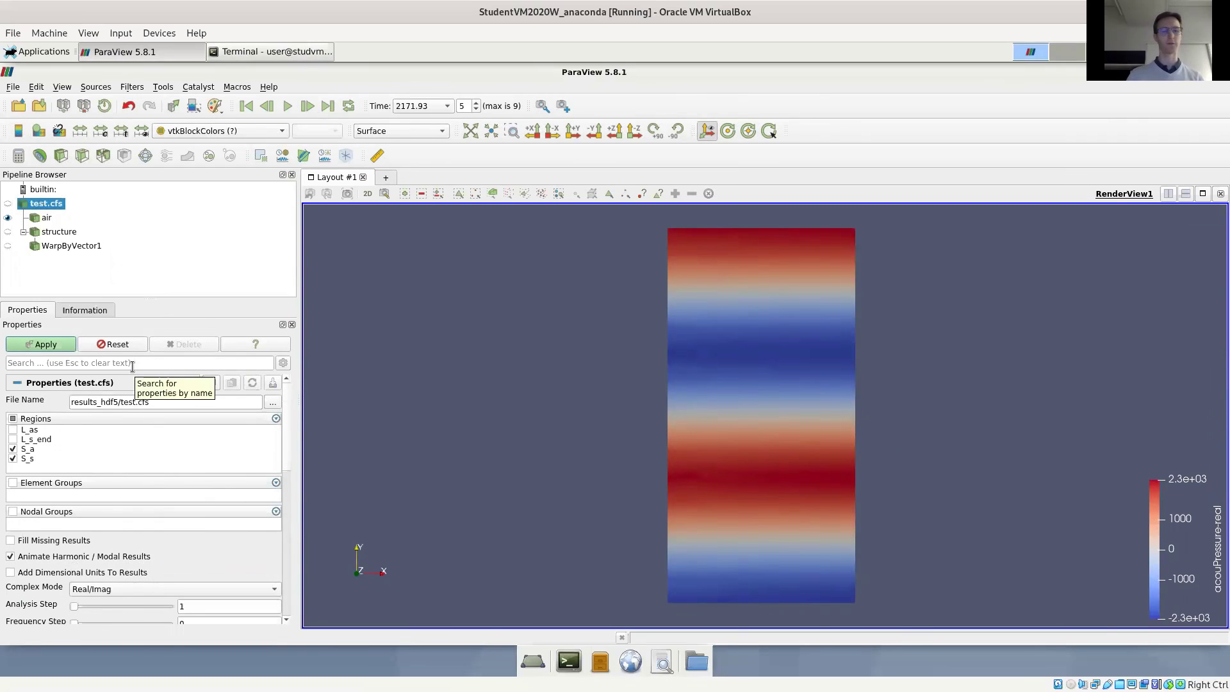
{"action": "left_click", "coordinate": [48, 346]}
{"action": "left_click", "coordinate": [212, 131]}
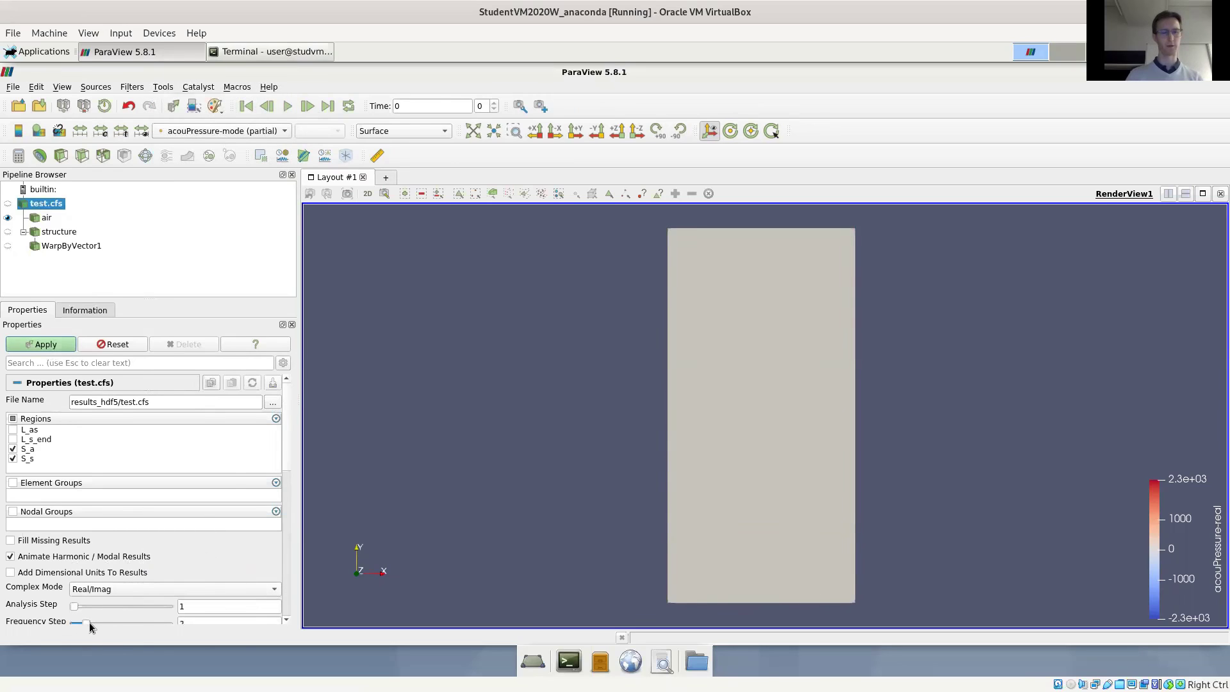
{"action": "left_click_drag", "start_coordinate": [92, 626], "coordinate": [107, 623]}
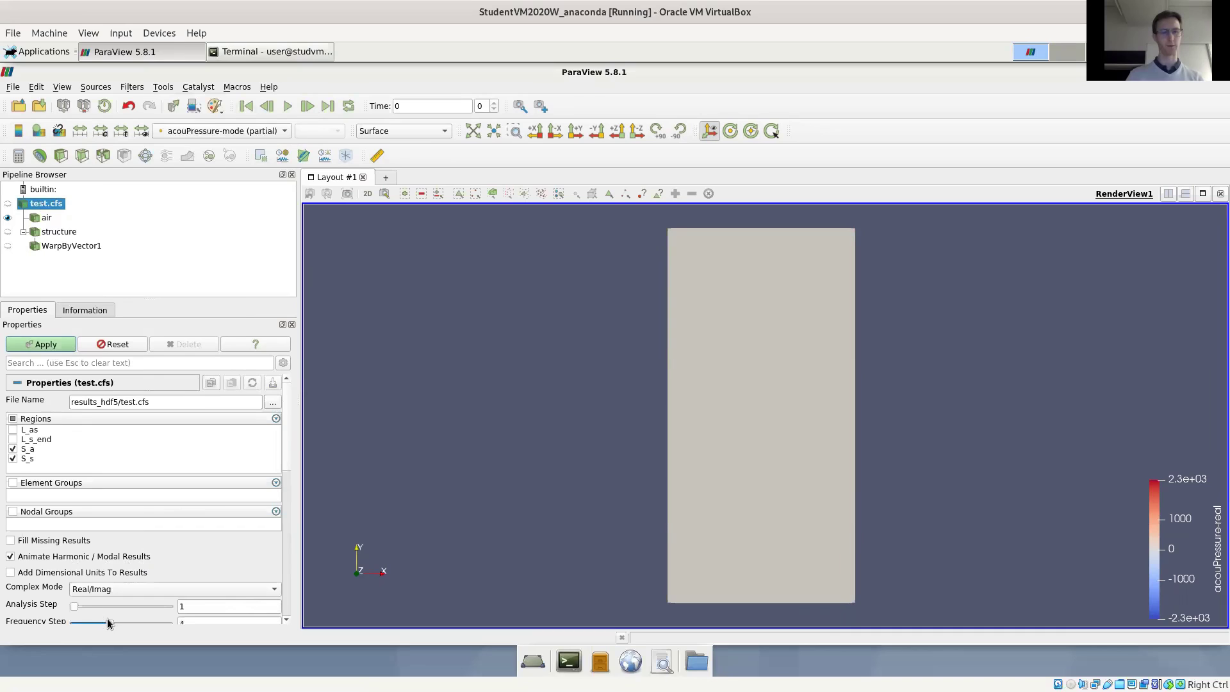
{"action": "left_click", "coordinate": [35, 344]}
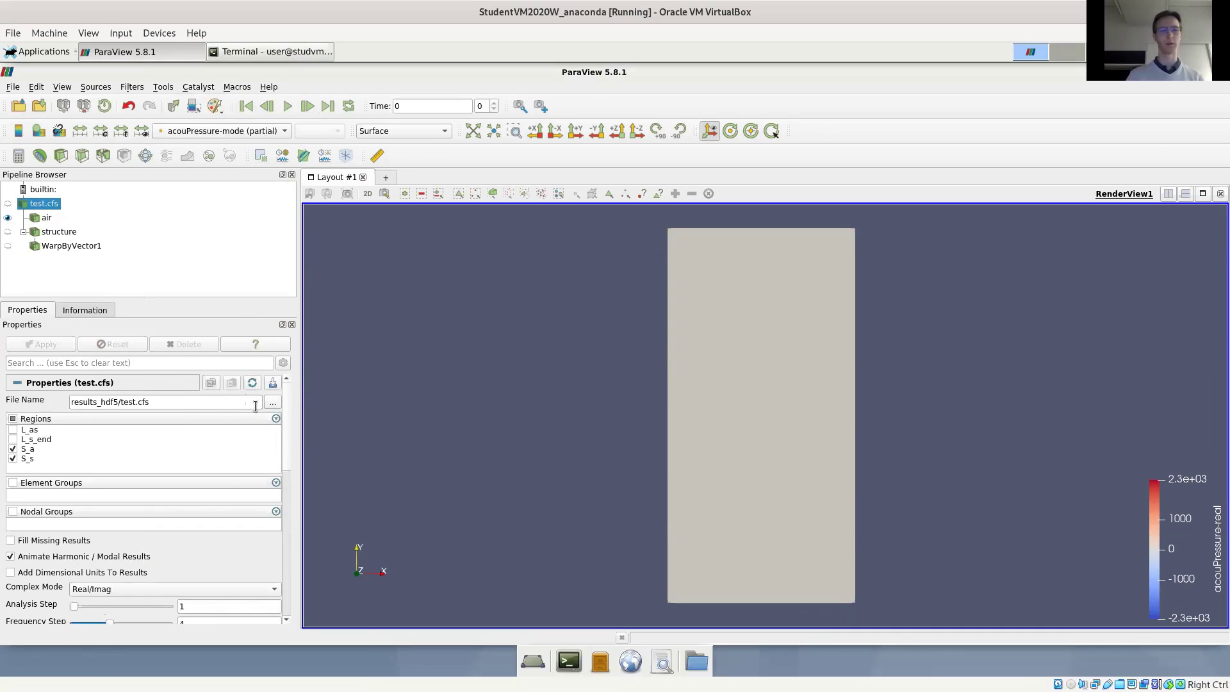
Color the air block by acouPressure-mode
{"action": "left_click_drag", "start_coordinate": [286, 445], "coordinate": [288, 480]}
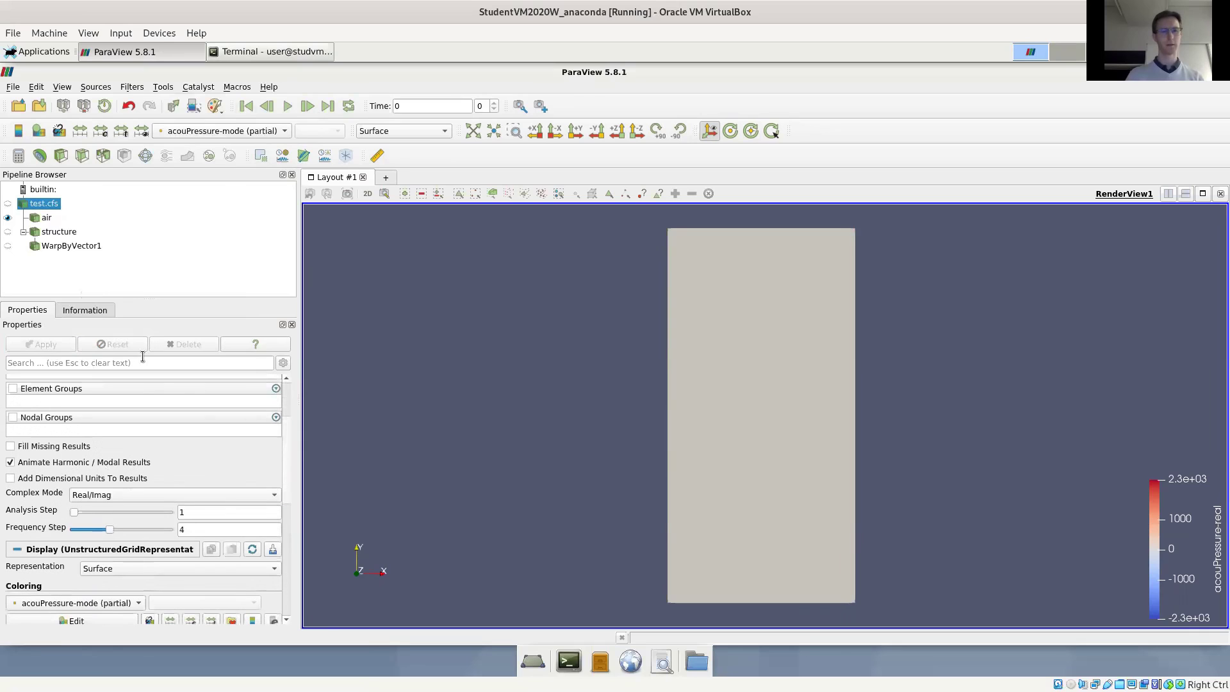
{"action": "left_click", "coordinate": [37, 220]}
{"action": "left_click", "coordinate": [236, 132]}
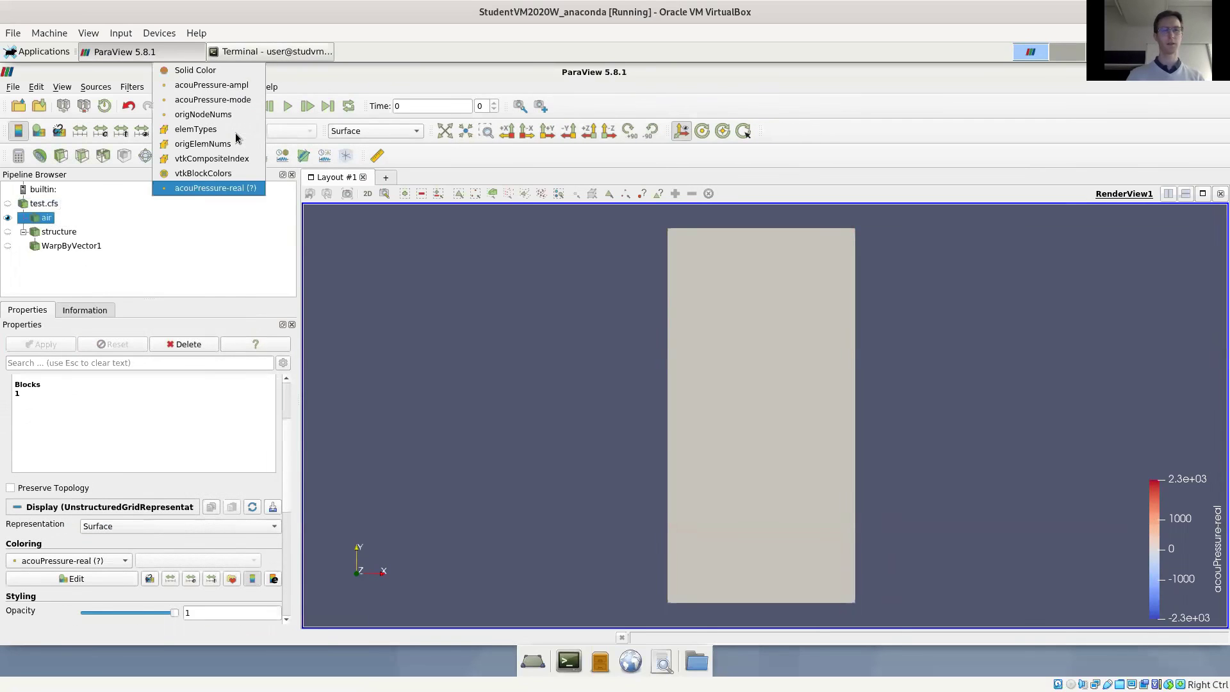
{"action": "left_click", "coordinate": [232, 100]}
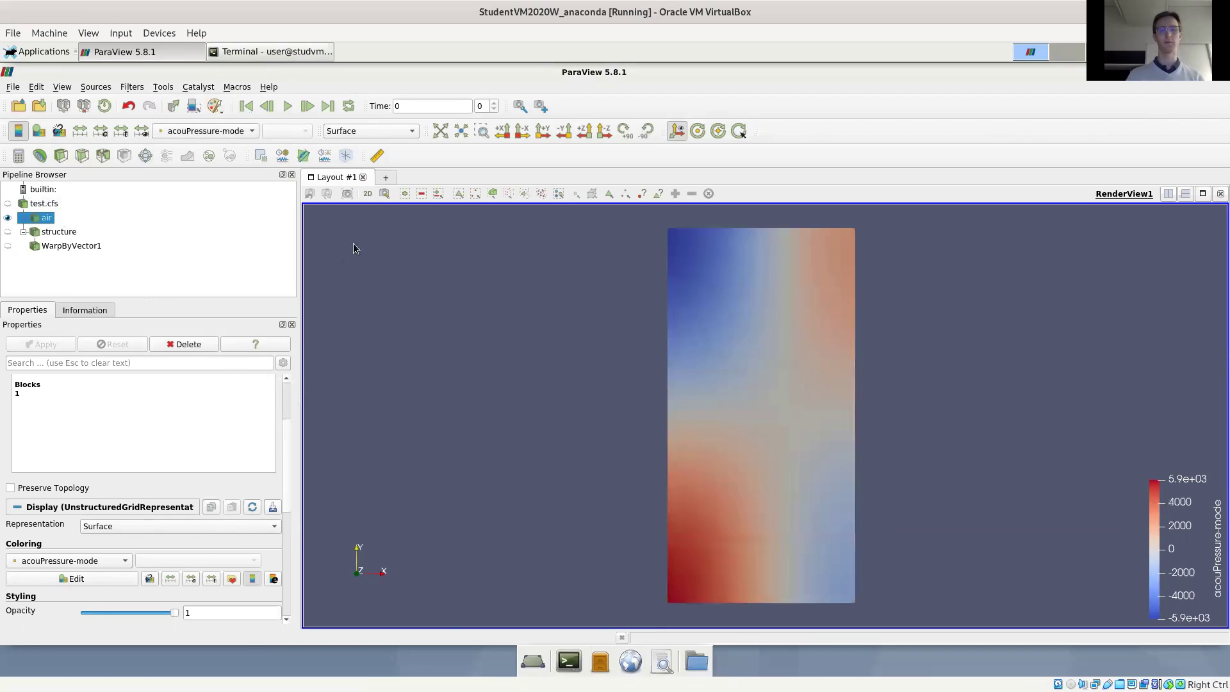
Play the acoustic mode animation once, replay it with looping enabled, and pause it
{"action": "left_click", "coordinate": [287, 109]}
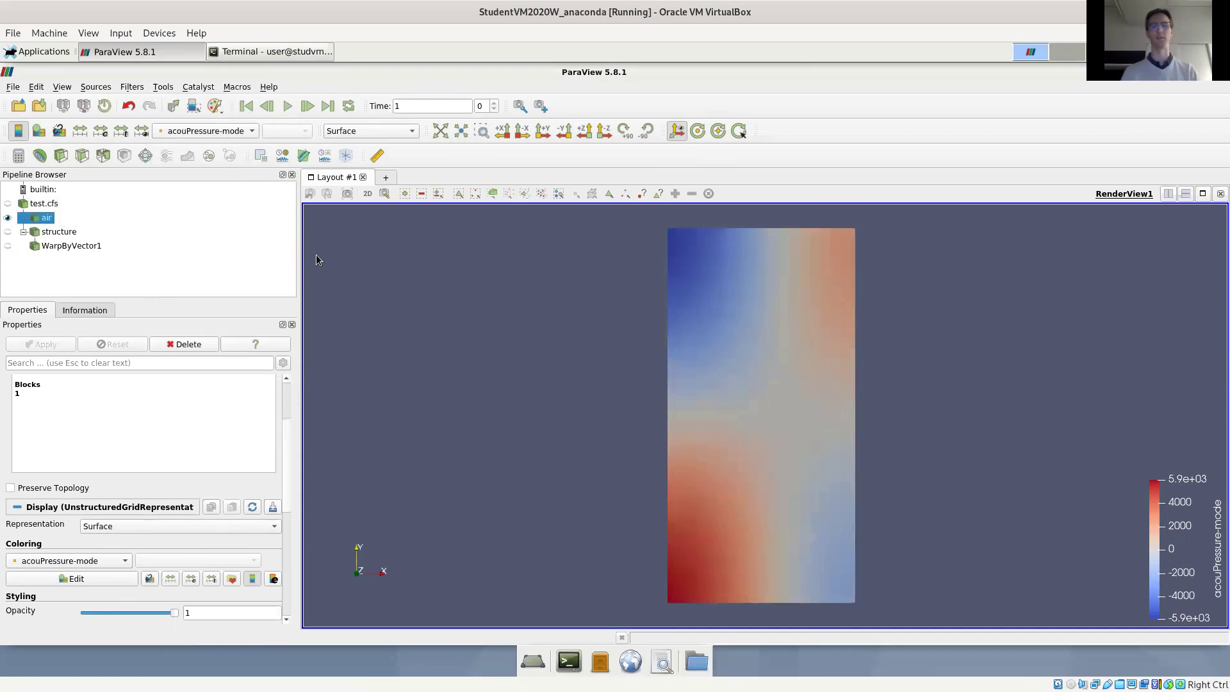
{"action": "left_click", "coordinate": [349, 106]}
{"action": "left_click", "coordinate": [287, 108]}
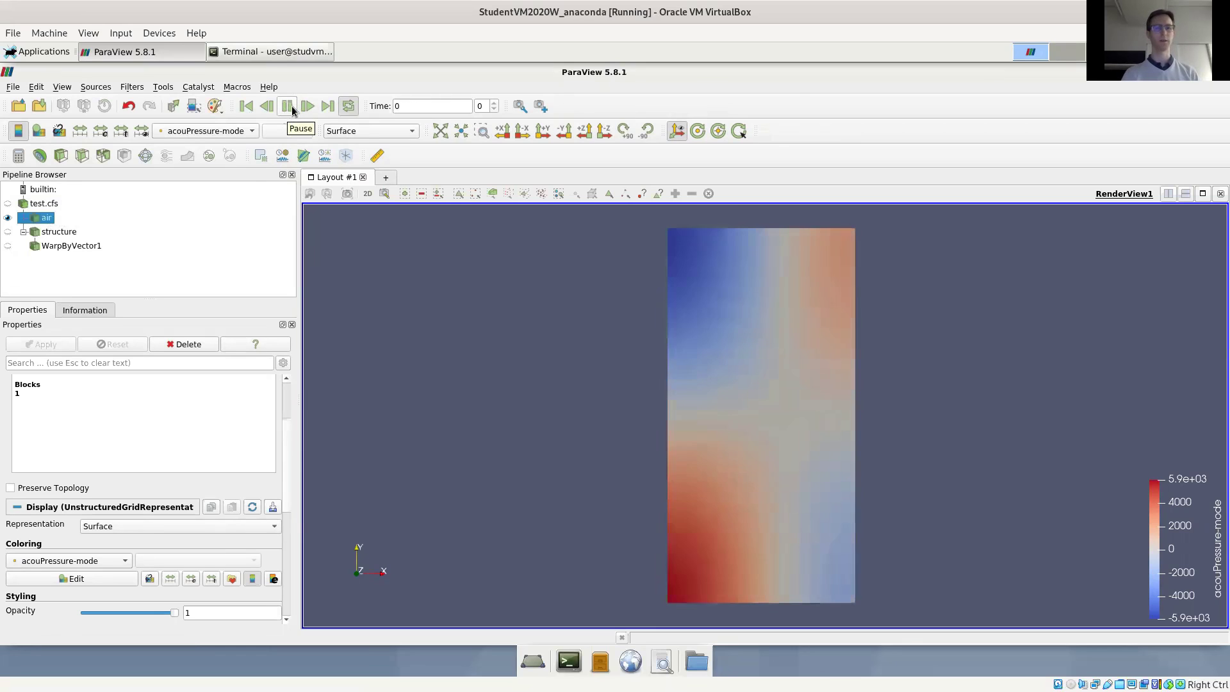
{"action": "left_click", "coordinate": [288, 106]}
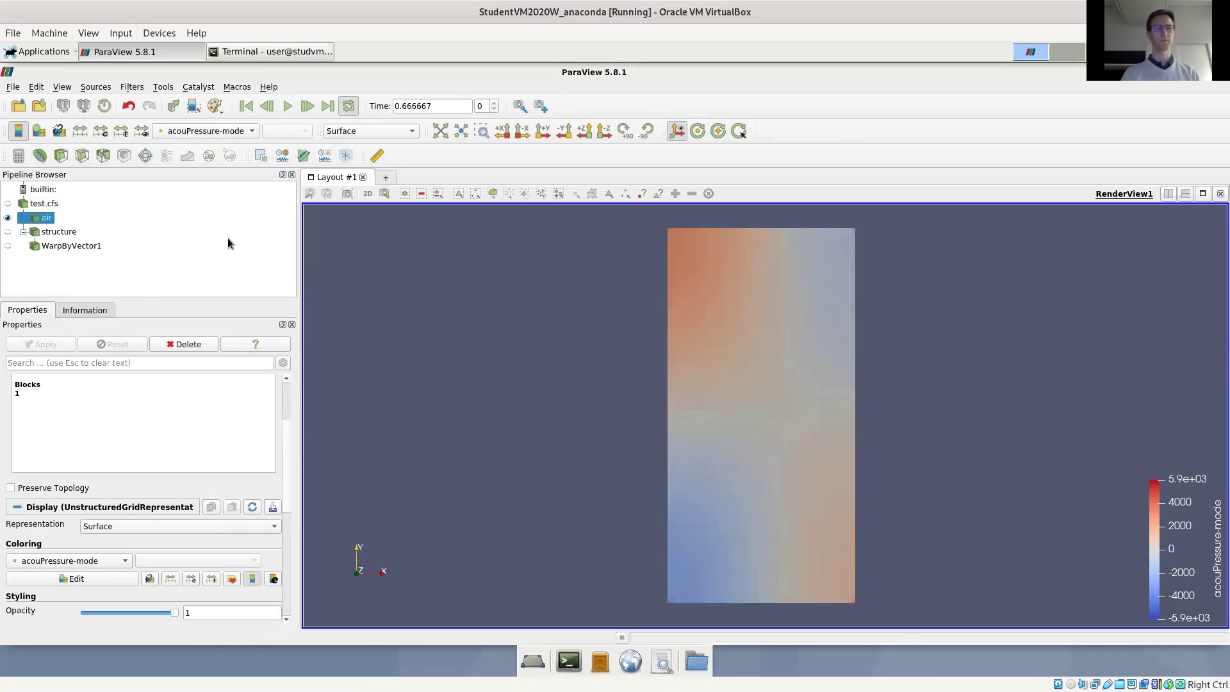
Set the test.cfs reader to Analysis Step 2 and Frequency Step 1, disable Animate Harmonic / Modal Results, and apply
{"action": "left_click", "coordinate": [44, 203]}
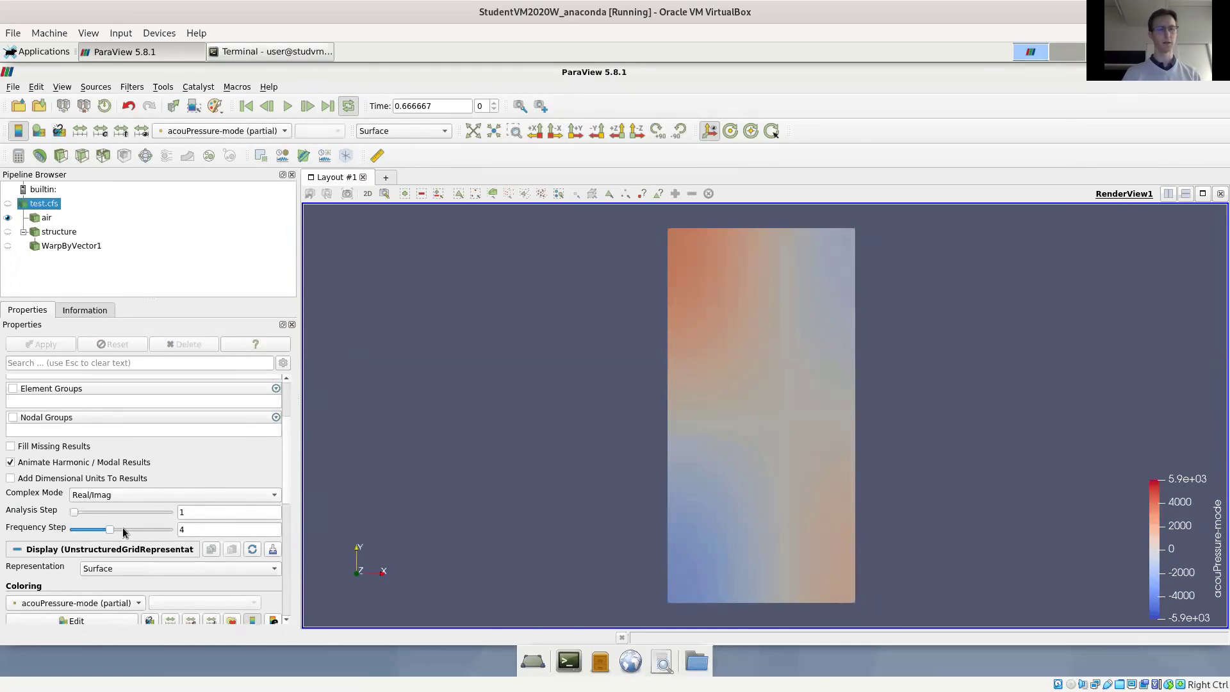
{"action": "mouse_move", "coordinate": [74, 513]}
{"action": "left_mouse_down"}
{"action": "mouse_move", "coordinate": [120, 516]}
{"action": "mouse_move", "coordinate": [66, 530]}
{"action": "left_mouse_up"}
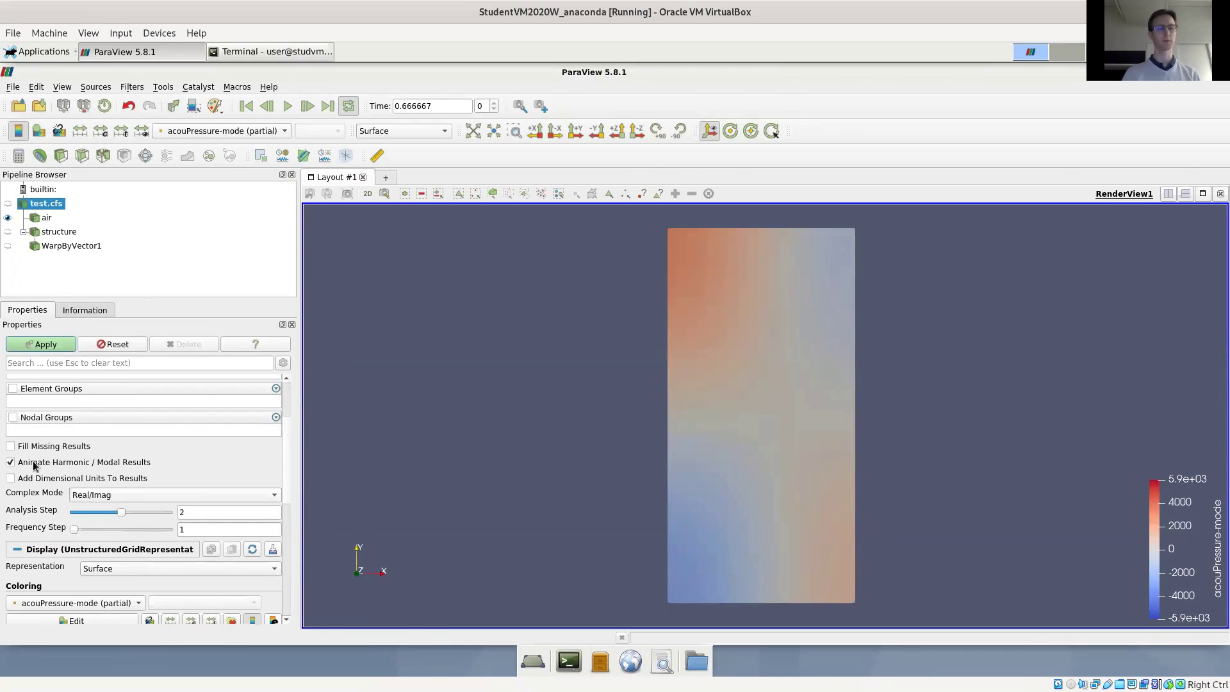
{"action": "left_click", "coordinate": [34, 465]}
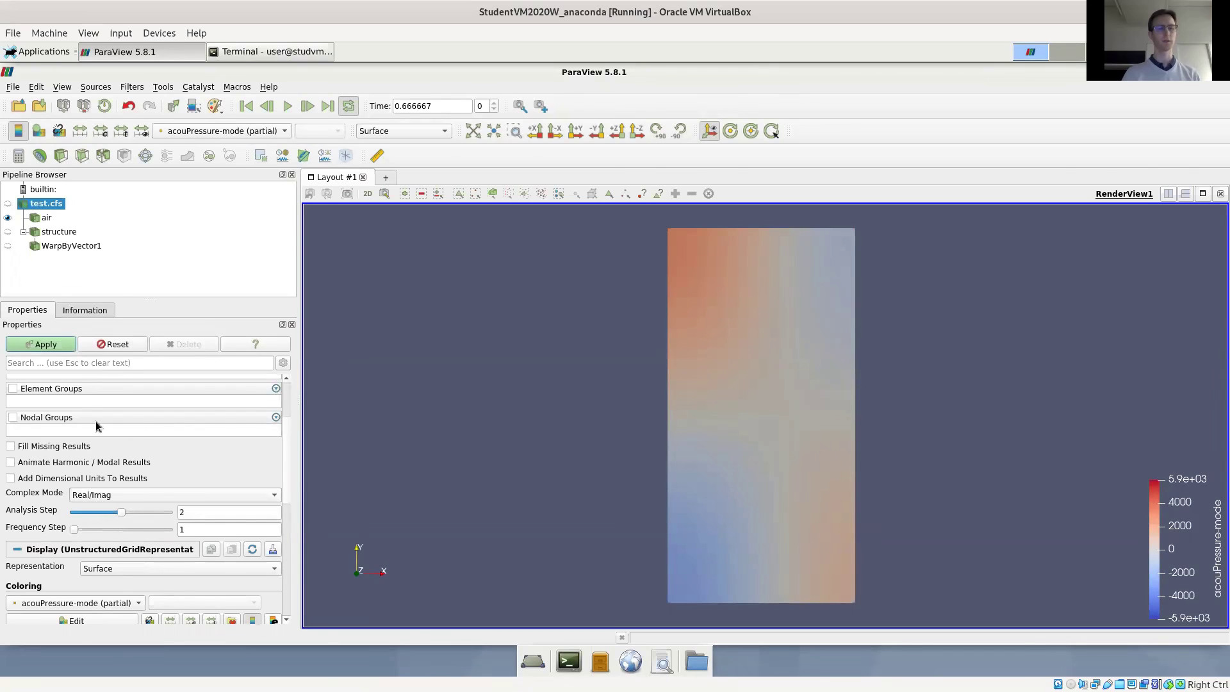
{"action": "left_click", "coordinate": [40, 345]}
Show WarpByVector1 and hide the air block so that only the pipe structure is displayed
{"action": "left_click", "coordinate": [7, 245]}
{"action": "left_click", "coordinate": [70, 246]}
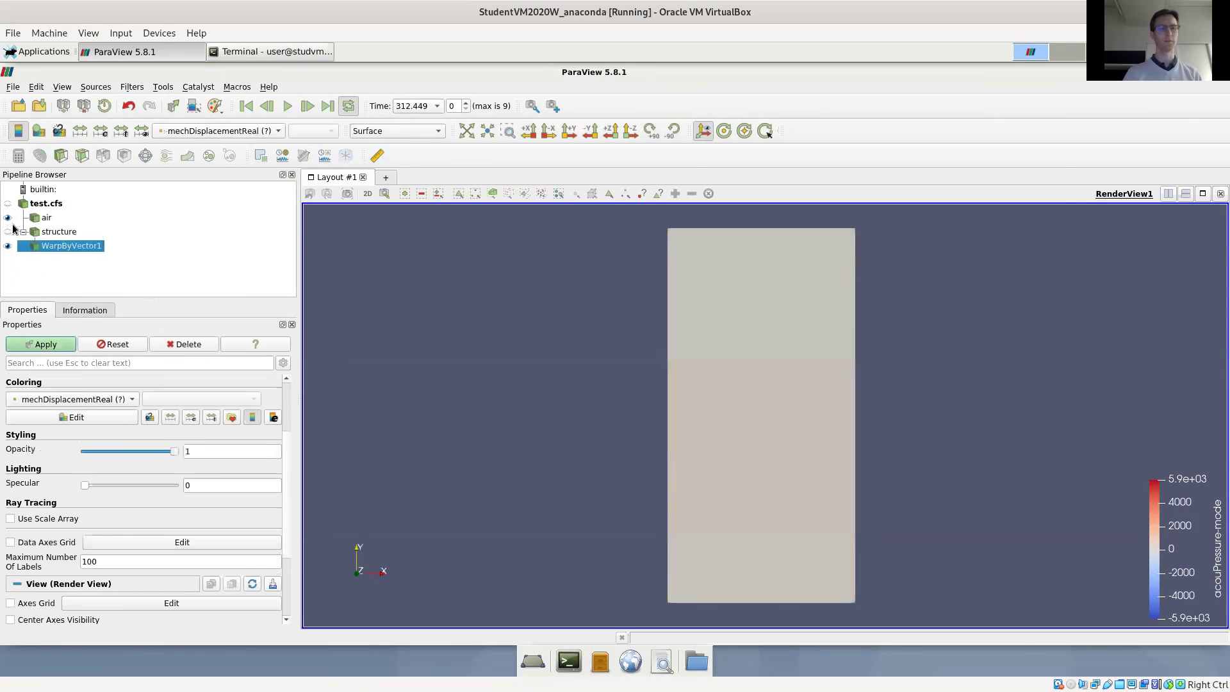
{"action": "left_click", "coordinate": [7, 217]}
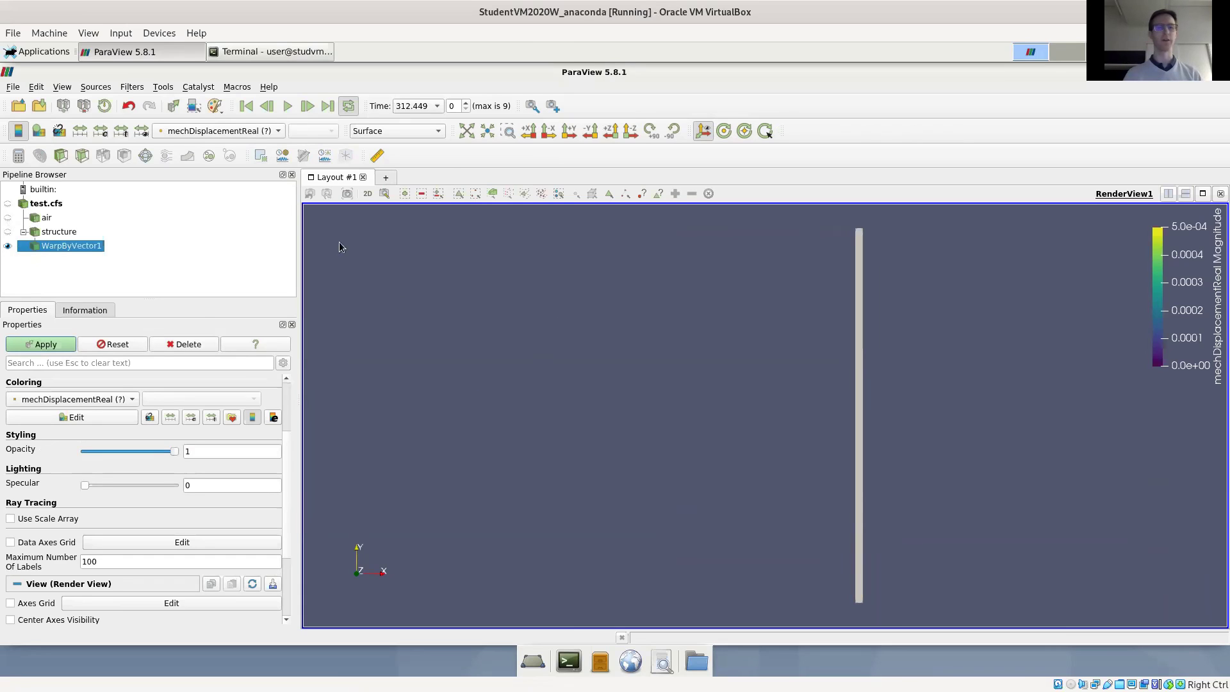
Try to color WarpByVector1 by mechDisplacementReal and apply the pending changes
{"action": "left_click", "coordinate": [237, 132]}
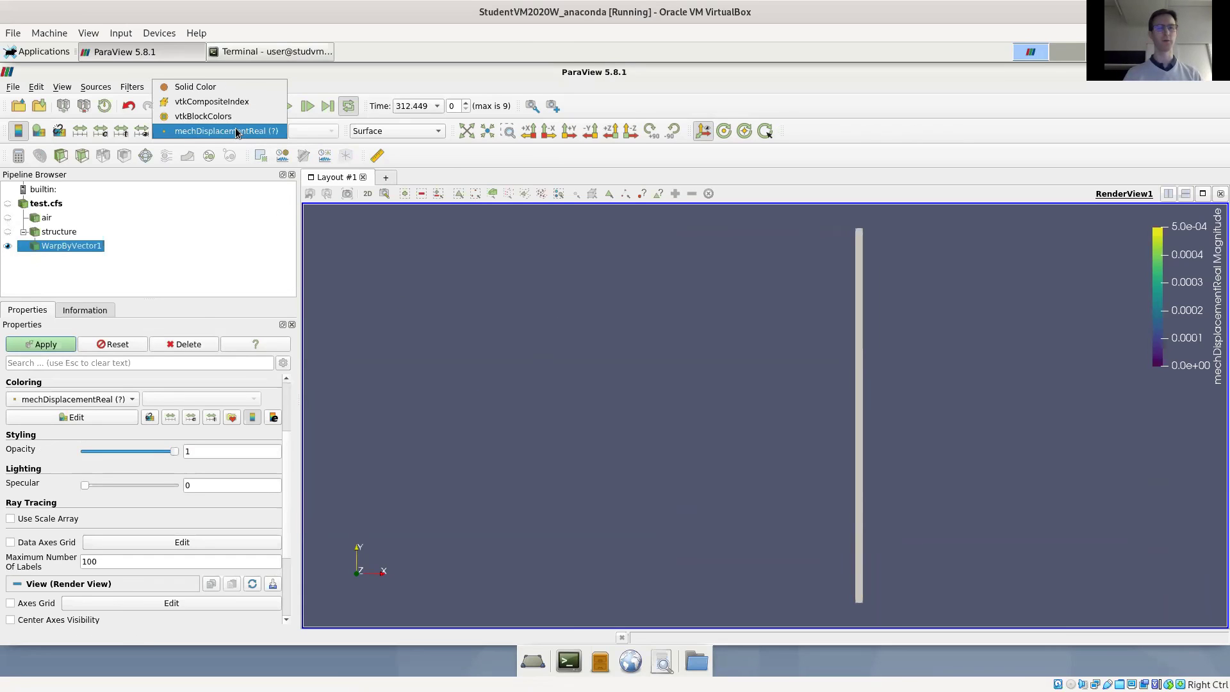
{"action": "left_click", "coordinate": [235, 131]}
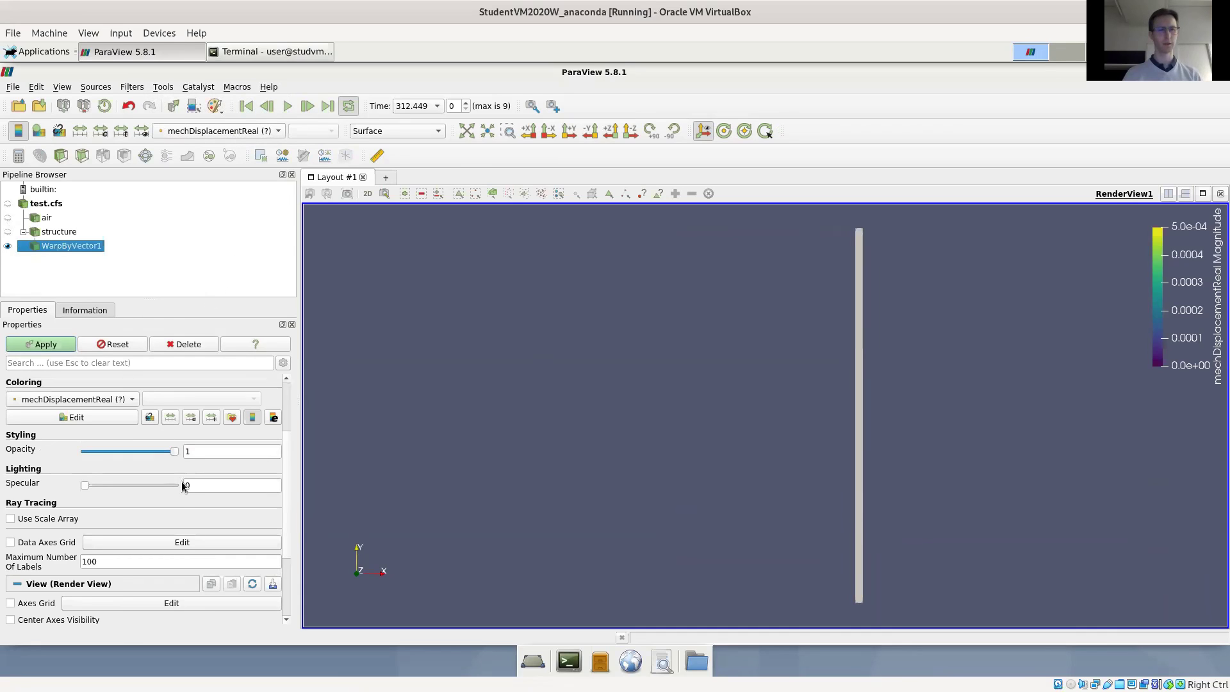
{"action": "left_click", "coordinate": [125, 406]}
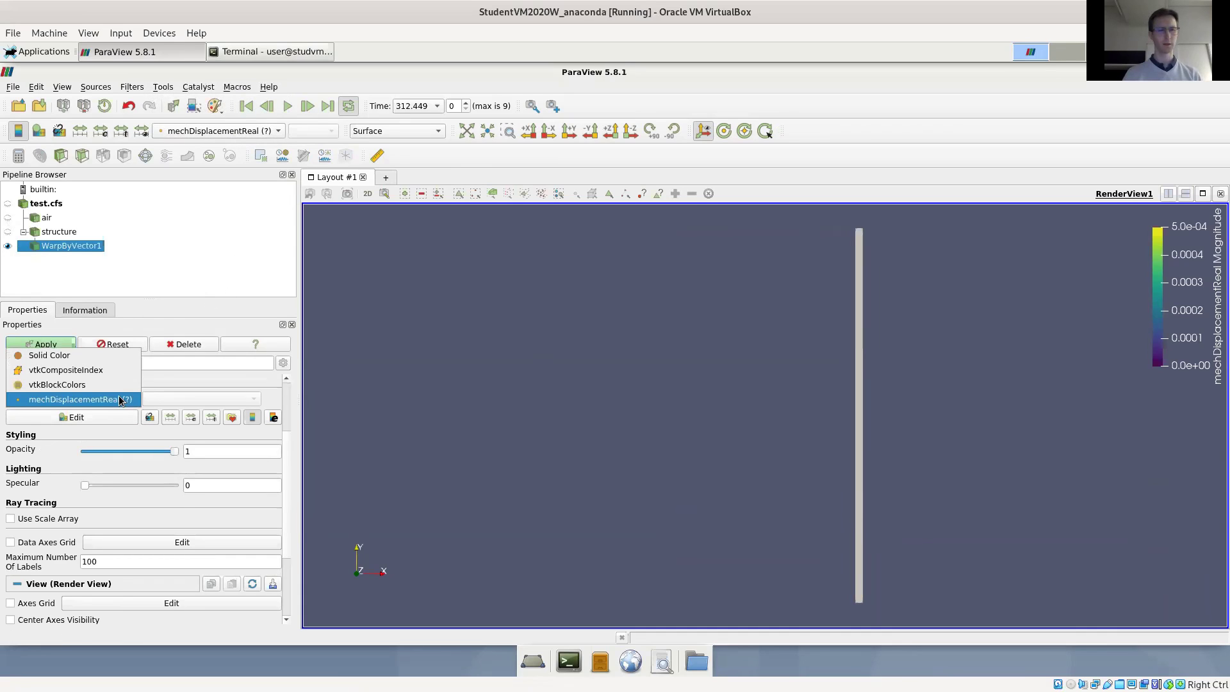
{"action": "left_click", "coordinate": [84, 407]}
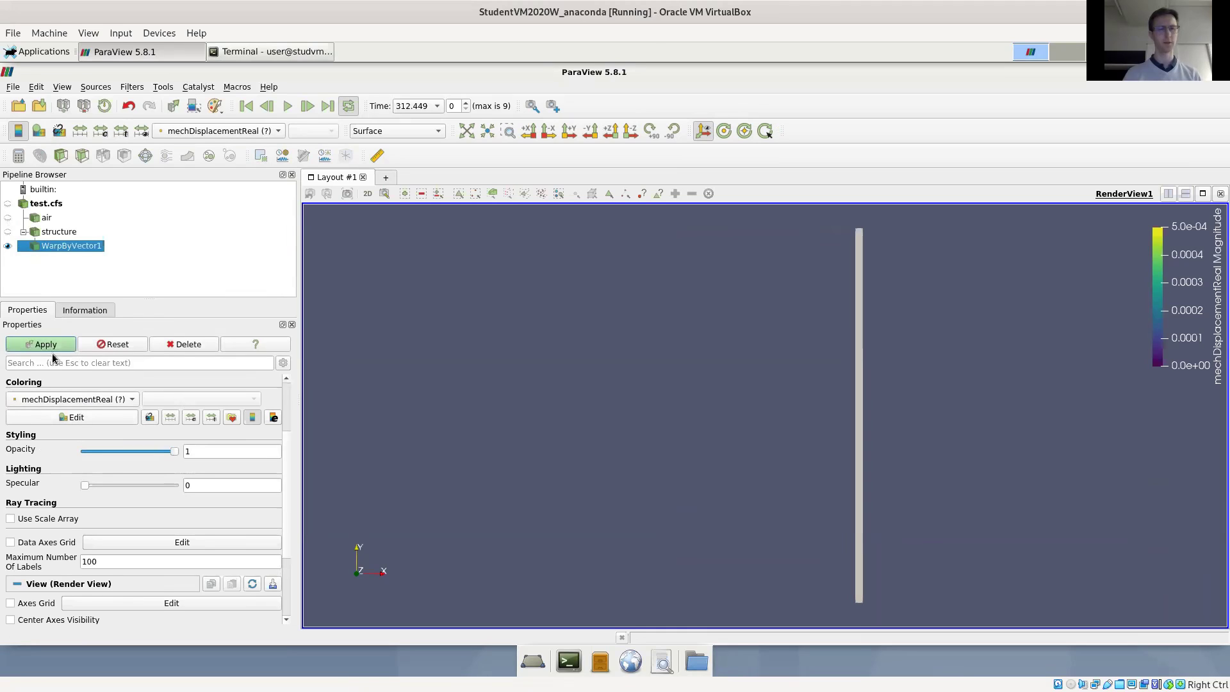
{"action": "left_click", "coordinate": [73, 399]}
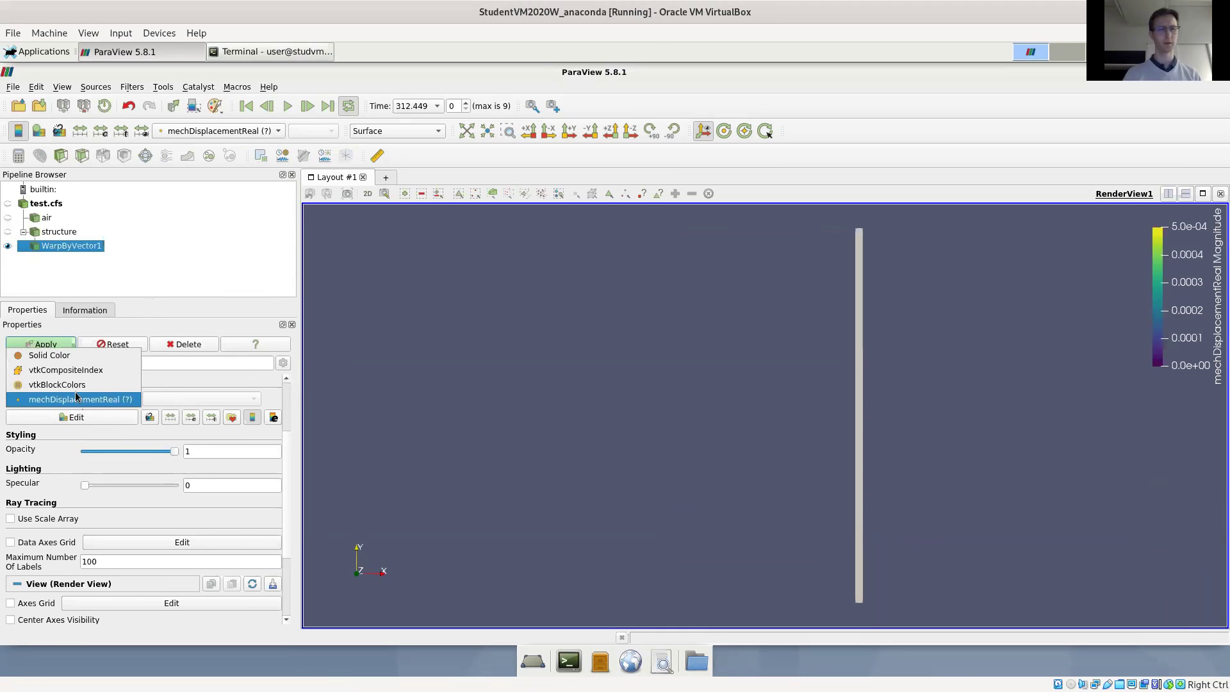
{"action": "left_click", "coordinate": [74, 399]}
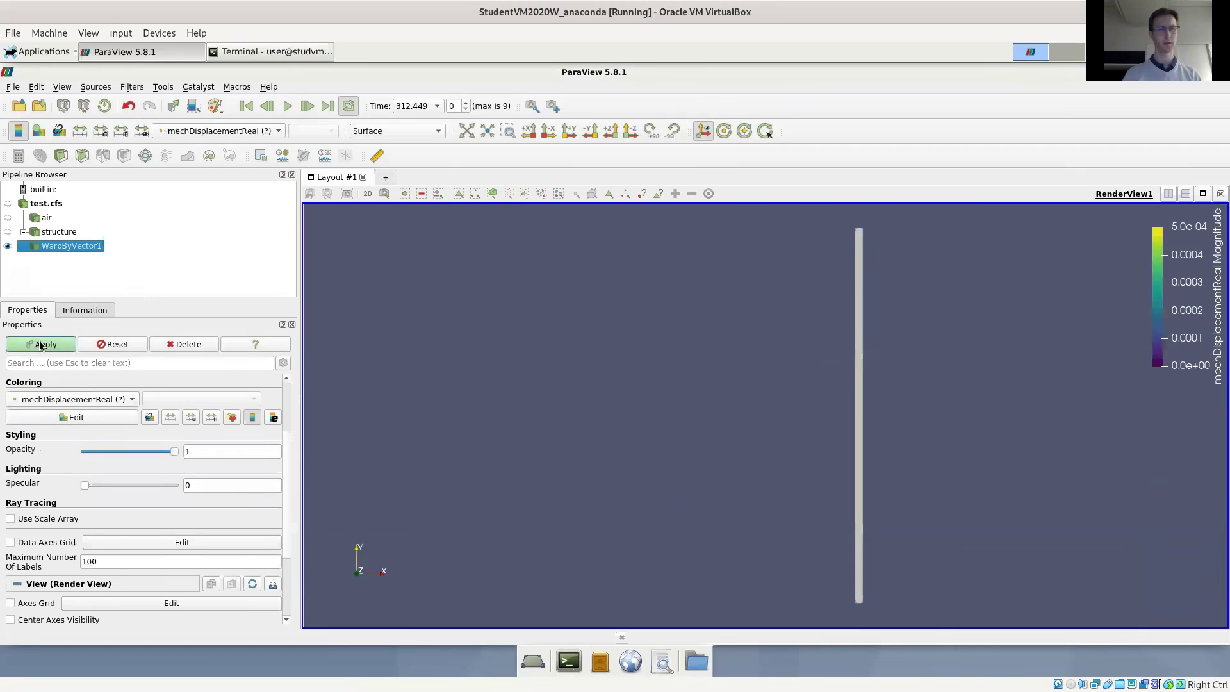
{"action": "left_click", "coordinate": [42, 346]}
Check the test.cfs reader settings, then try resetting WarpByVector1's coloring through Solid Color back to mechDisplacementReal
{"action": "left_click", "coordinate": [42, 203]}
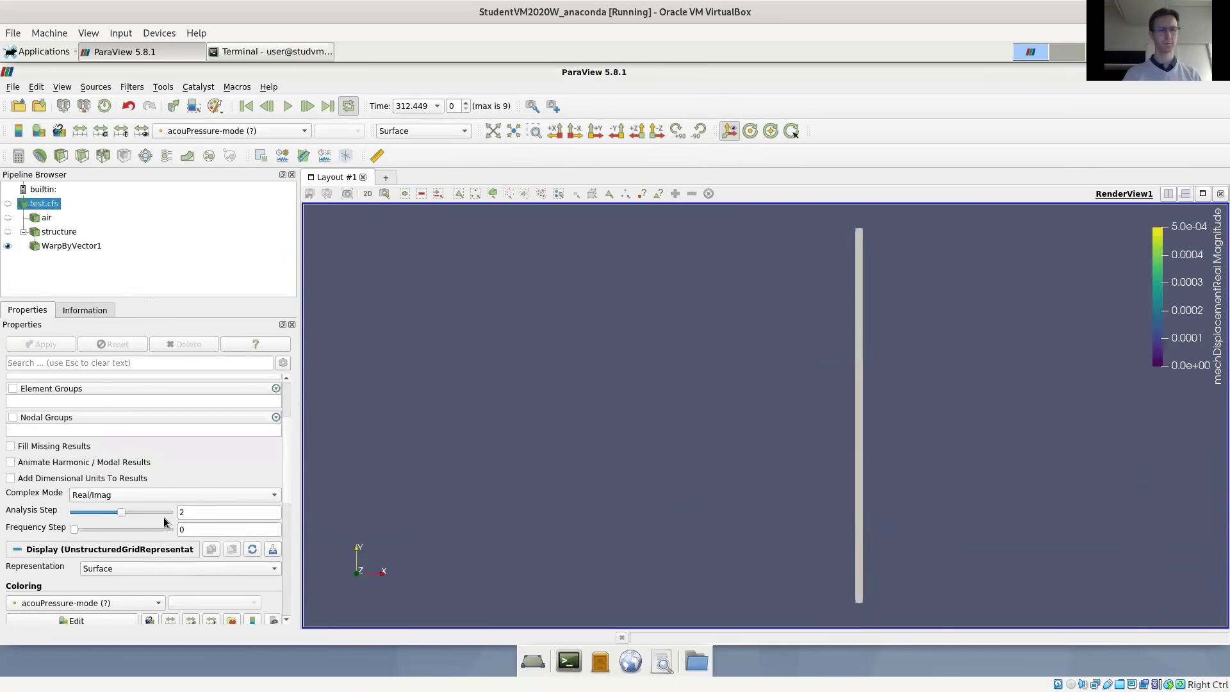
{"action": "left_click", "coordinate": [57, 246]}
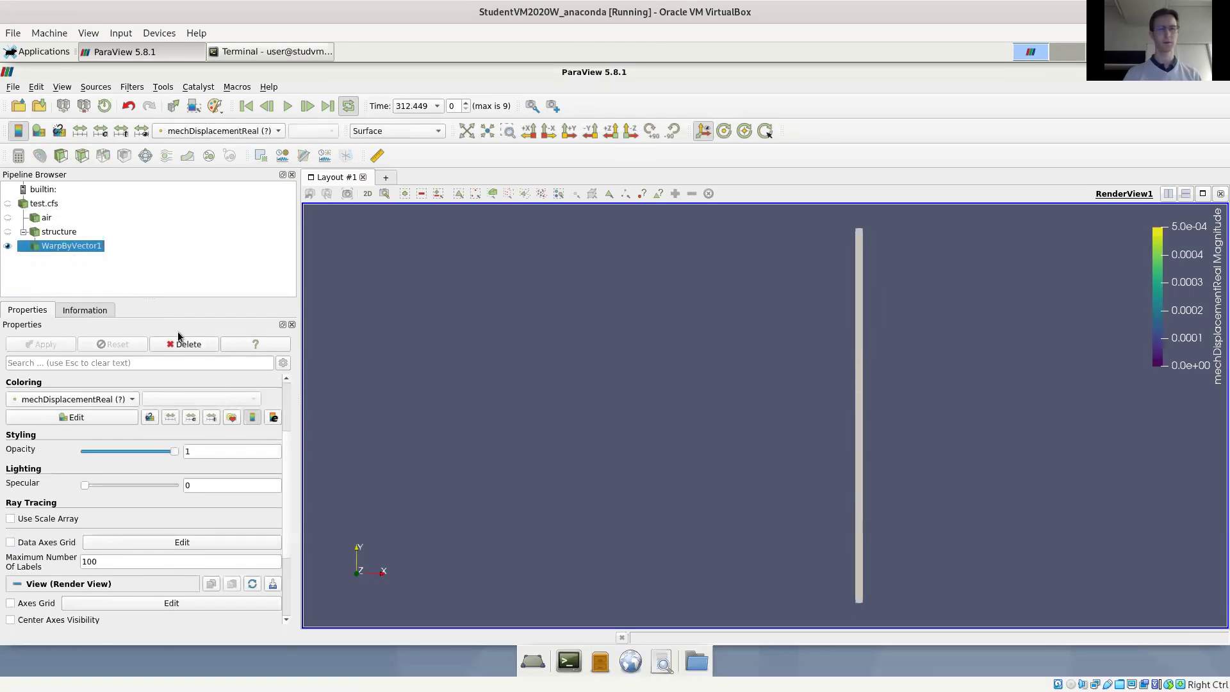
{"action": "left_click", "coordinate": [113, 401]}
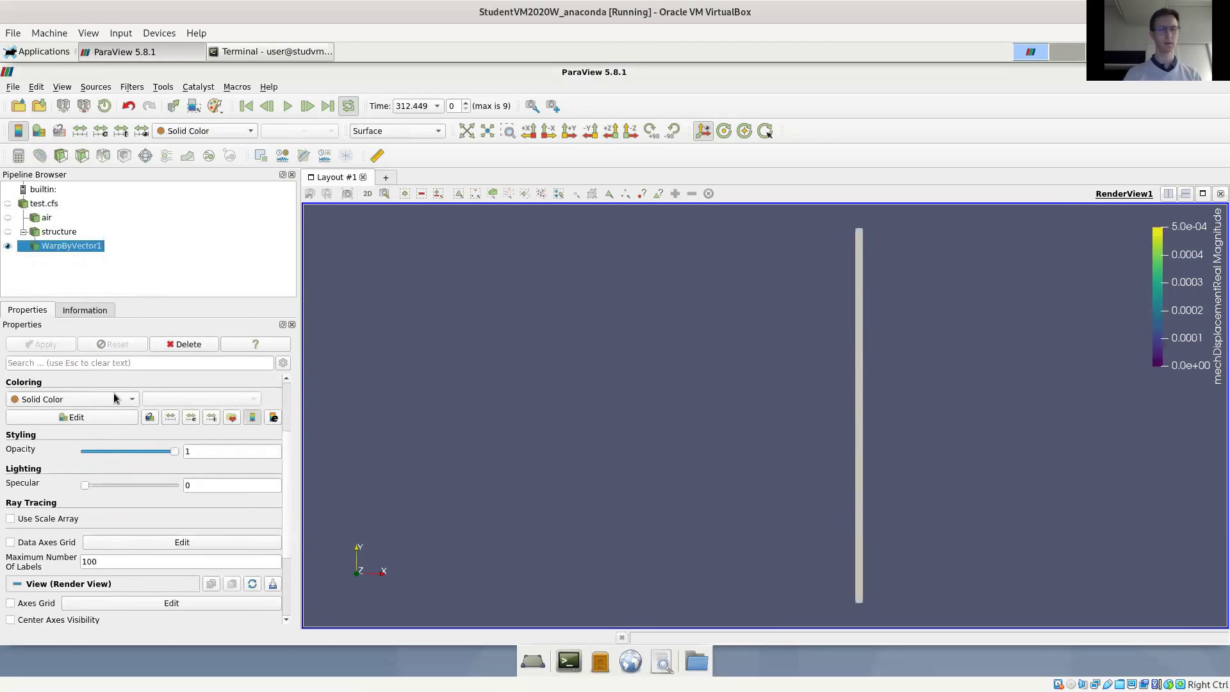
{"action": "left_click", "coordinate": [82, 356]}
{"action": "left_click", "coordinate": [118, 400]}
Delete WarpByVector1, structure, air and the test.cfs reader to empty the pipeline
{"action": "left_click", "coordinate": [105, 256]}
{"action": "left_click", "coordinate": [59, 232]}
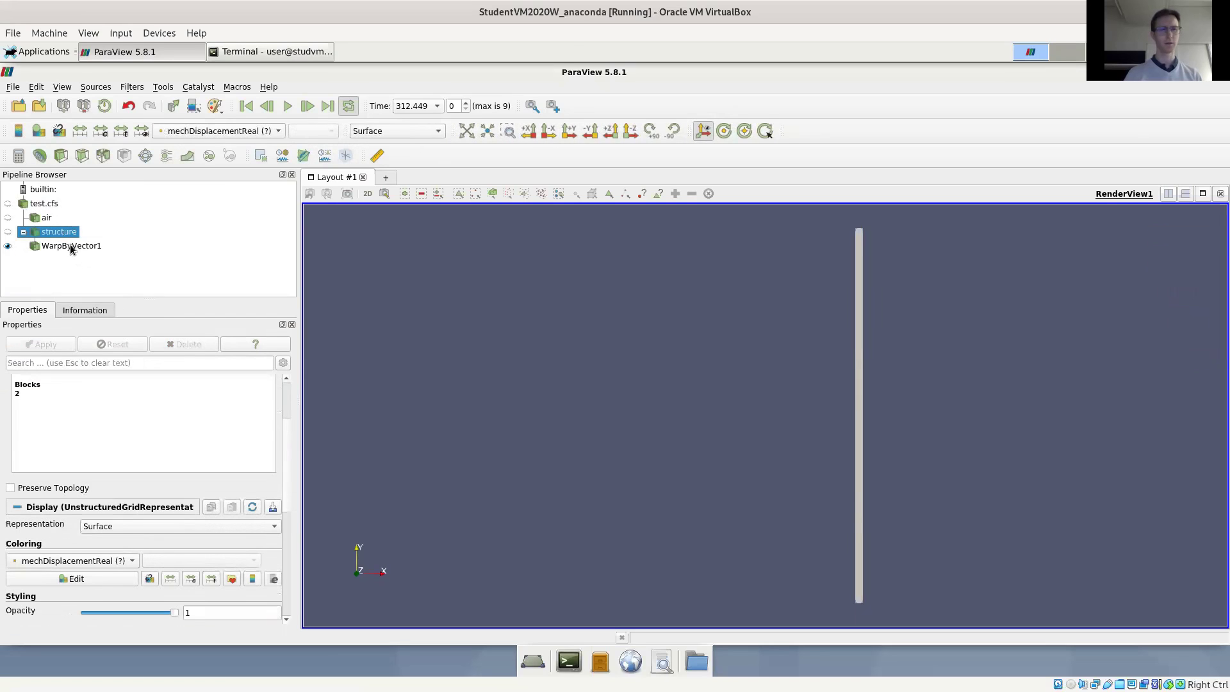
{"action": "left_click", "coordinate": [69, 247]}
{"action": "key", "text": "Delete"}
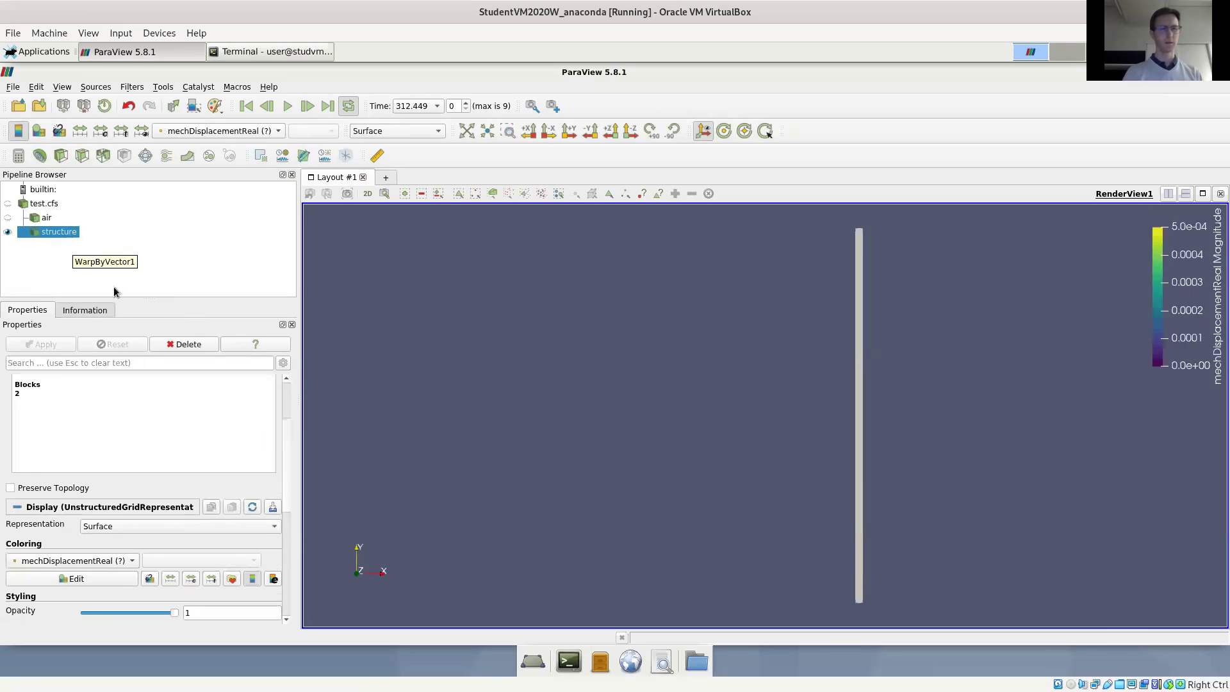
{"action": "left_click", "coordinate": [127, 560]}
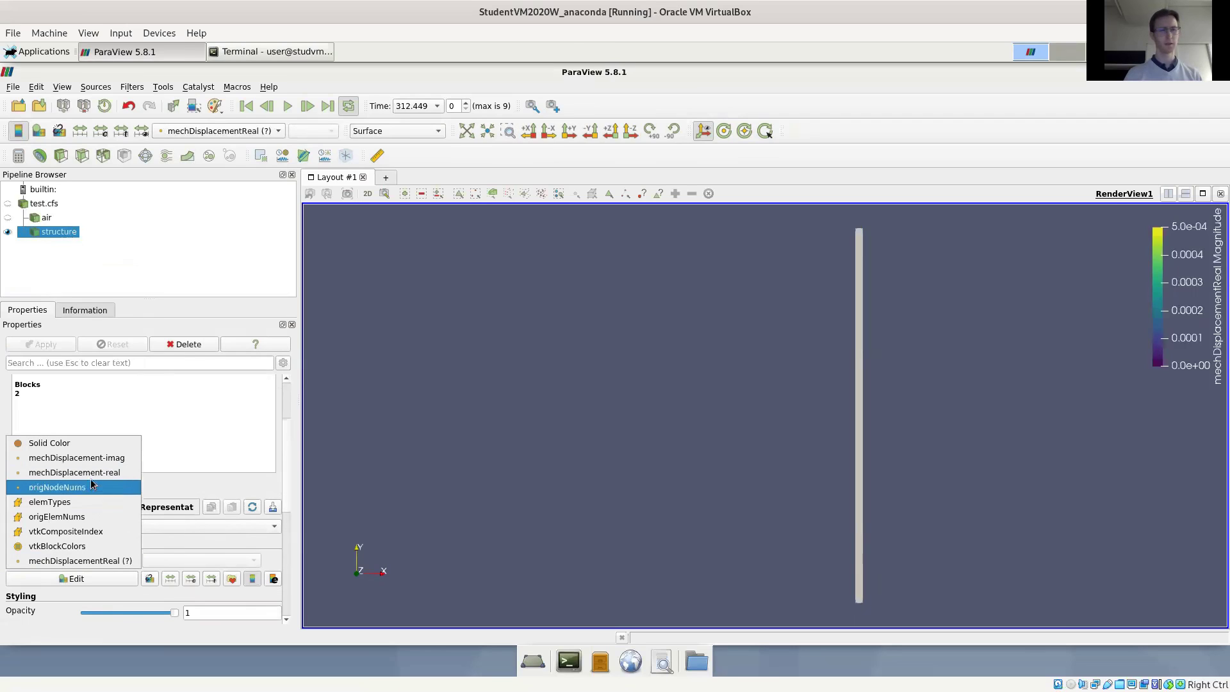
{"action": "left_click", "coordinate": [167, 383]}
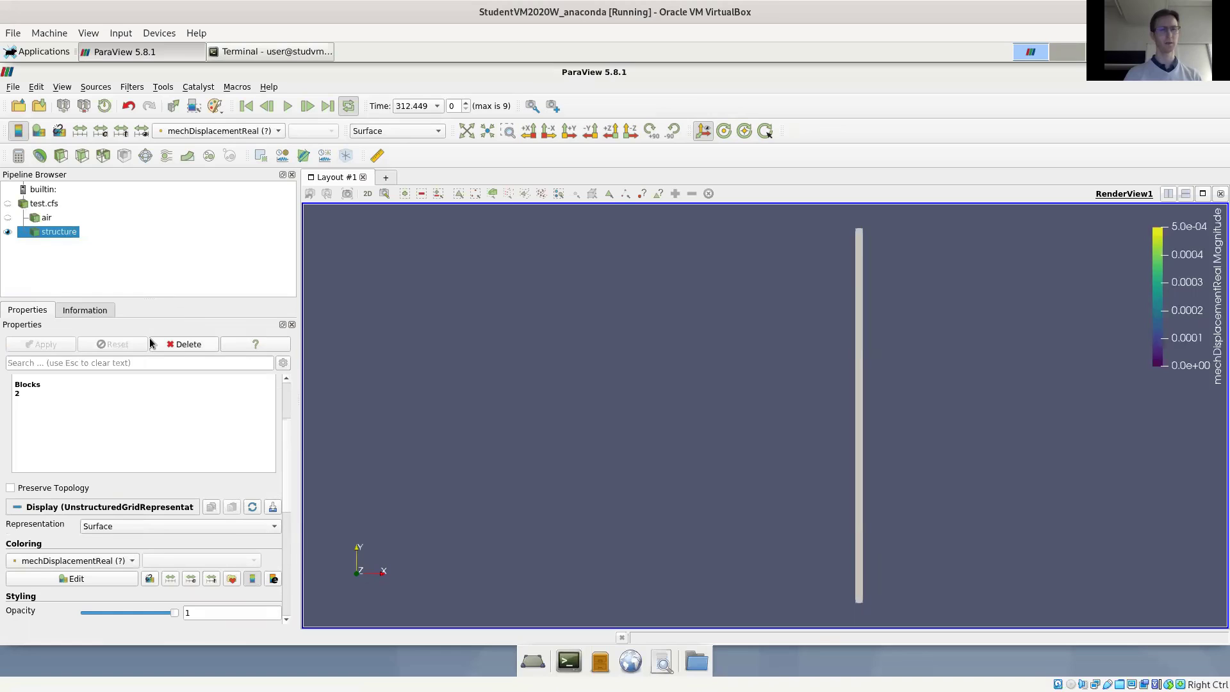
{"action": "left_click", "coordinate": [182, 345]}
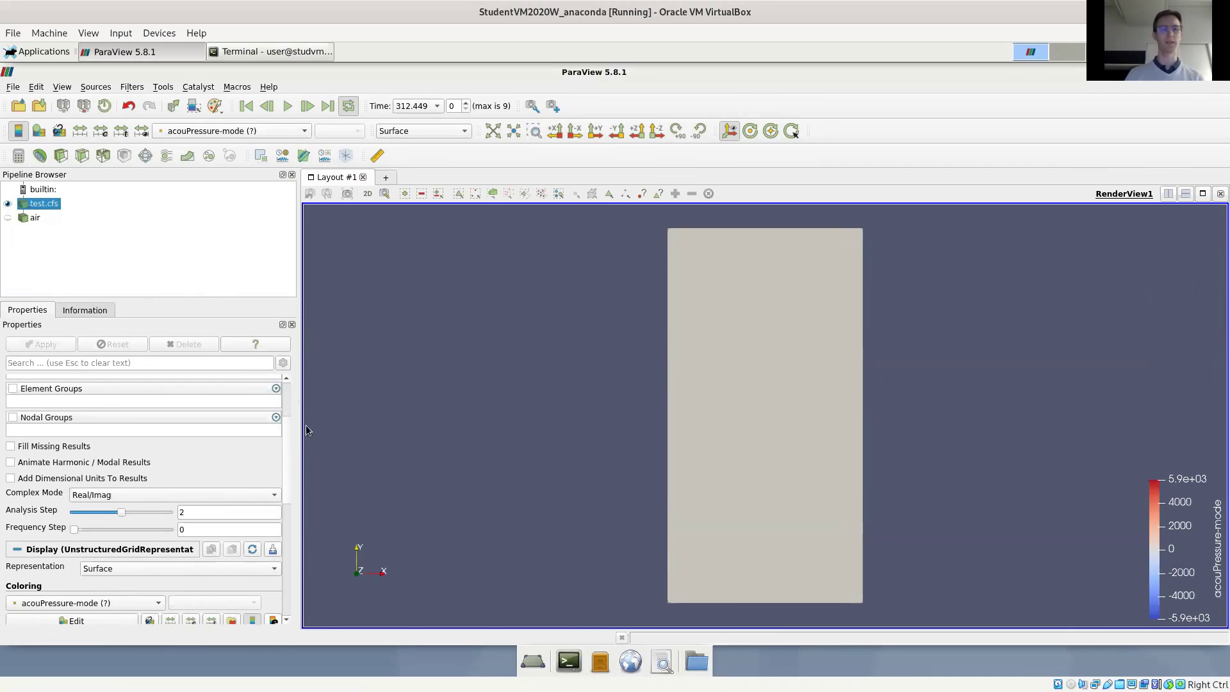
{"action": "left_click_drag", "start_coordinate": [289, 468], "coordinate": [285, 433]}
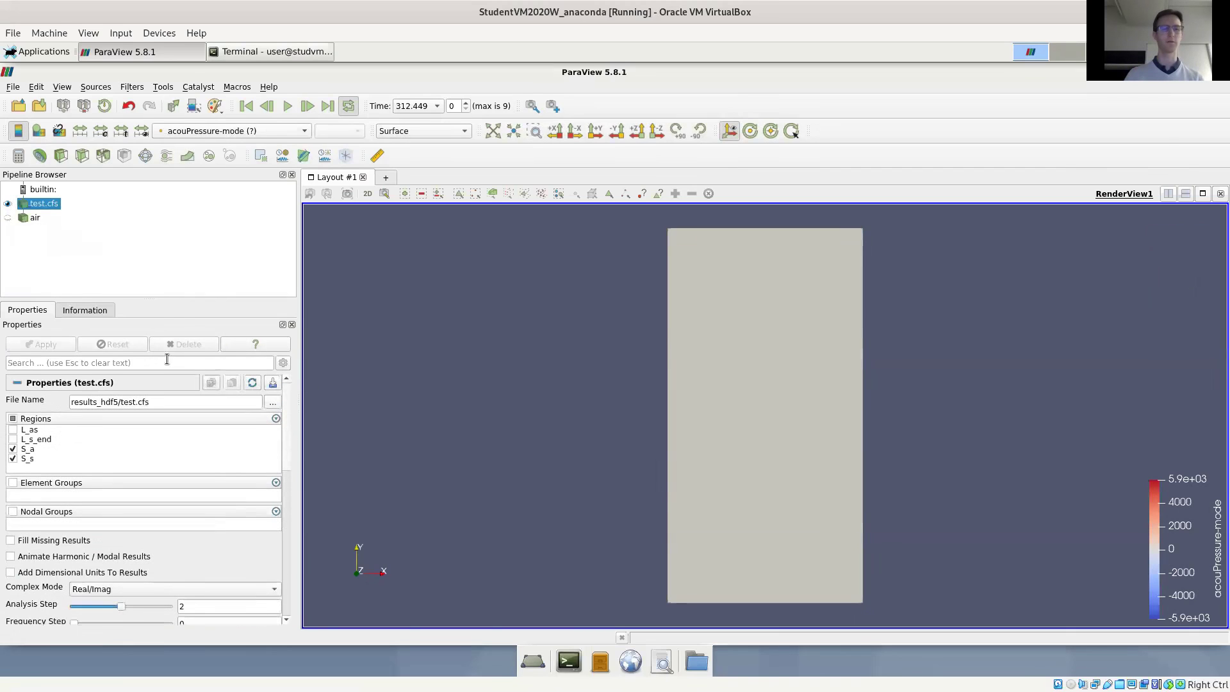
{"action": "left_click", "coordinate": [34, 218]}
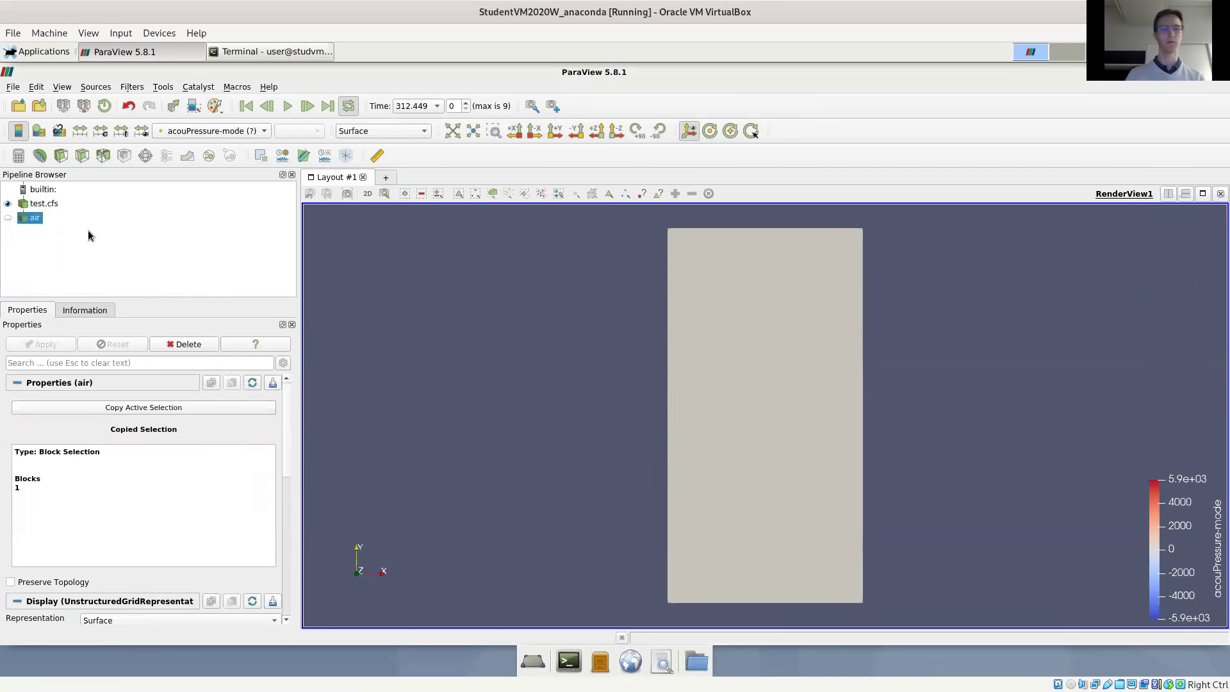
{"action": "key", "text": "Delete"}
{"action": "key", "text": "Delete"}
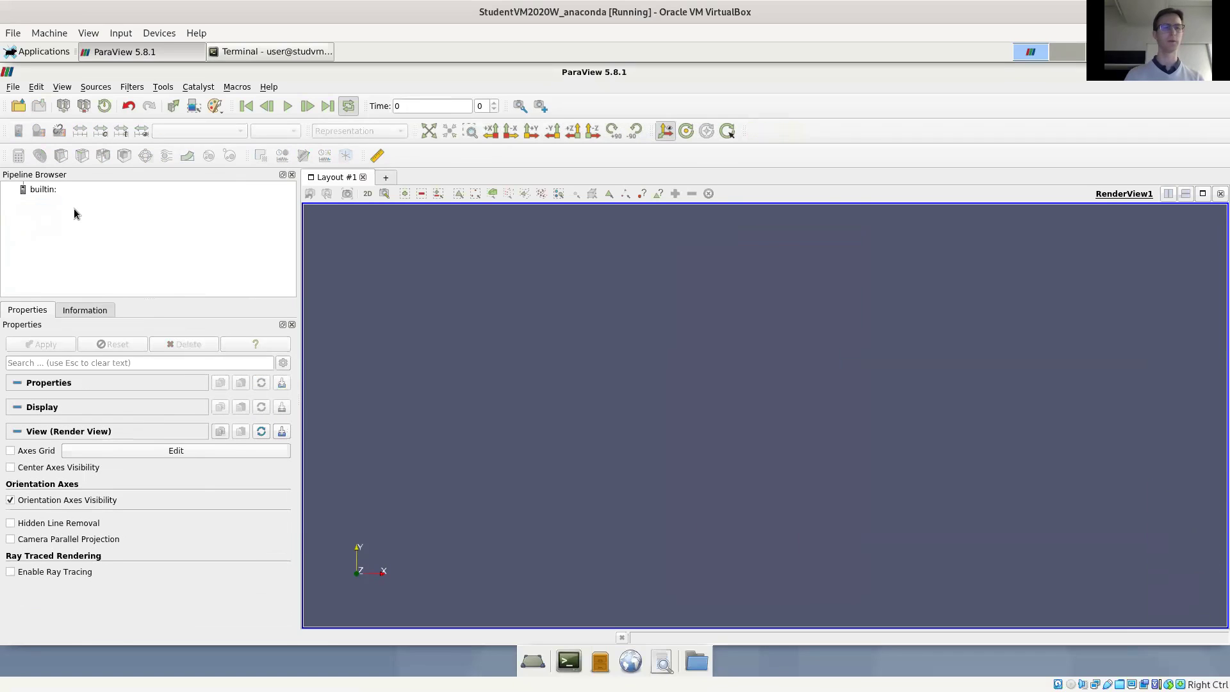
Open test.cfs from the results_hdf5 folder and load it without the L_as and L_s_end regions
{"action": "left_click", "coordinate": [18, 106]}
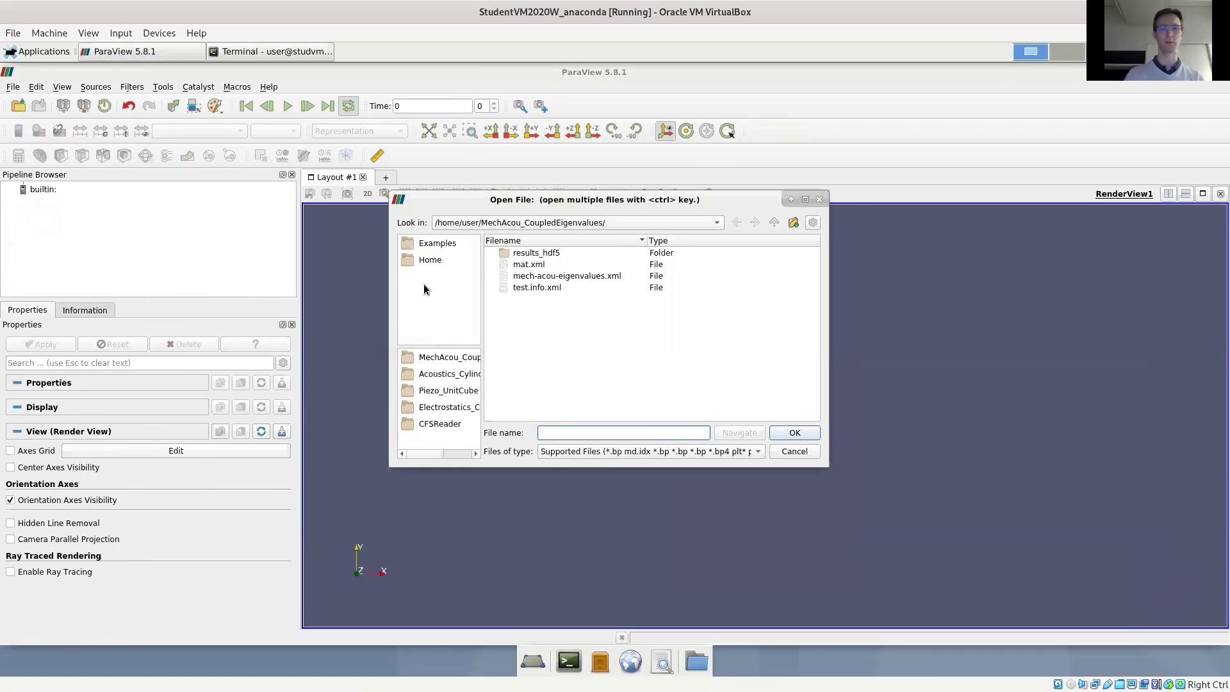
{"action": "double_click", "coordinate": [536, 253]}
{"action": "left_click", "coordinate": [528, 253]}
{"action": "left_click", "coordinate": [794, 433]}
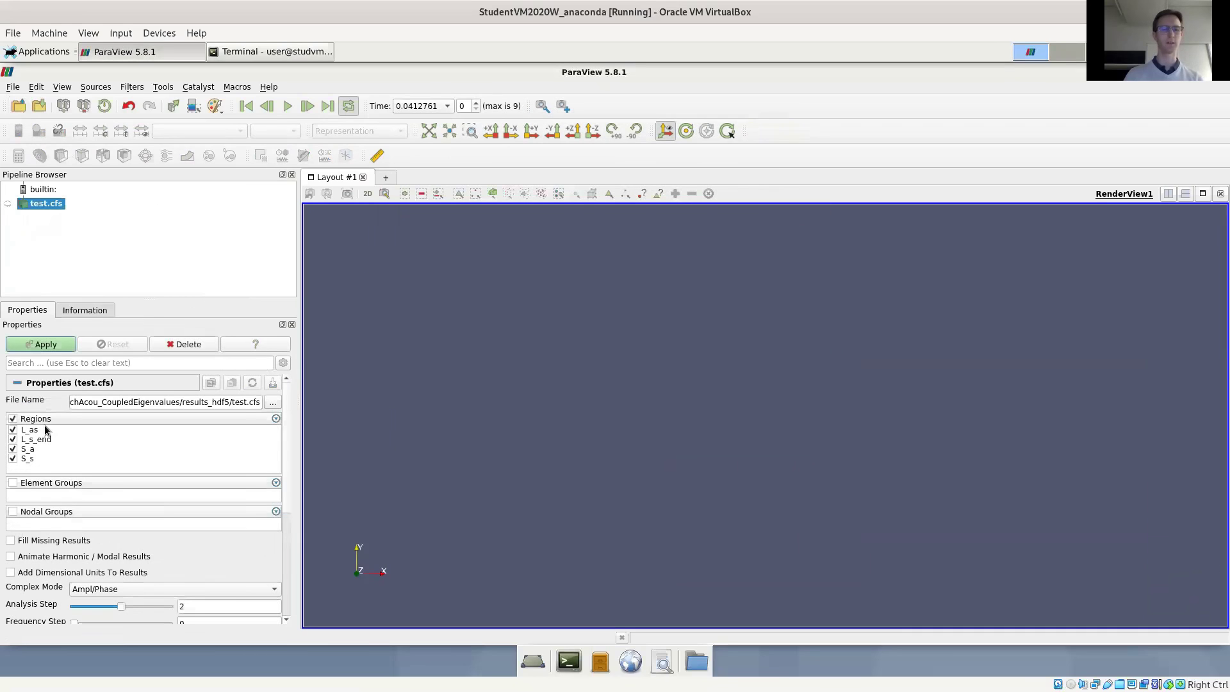
{"action": "left_click", "coordinate": [13, 429]}
{"action": "left_click", "coordinate": [13, 439]}
{"action": "left_click", "coordinate": [45, 345]}
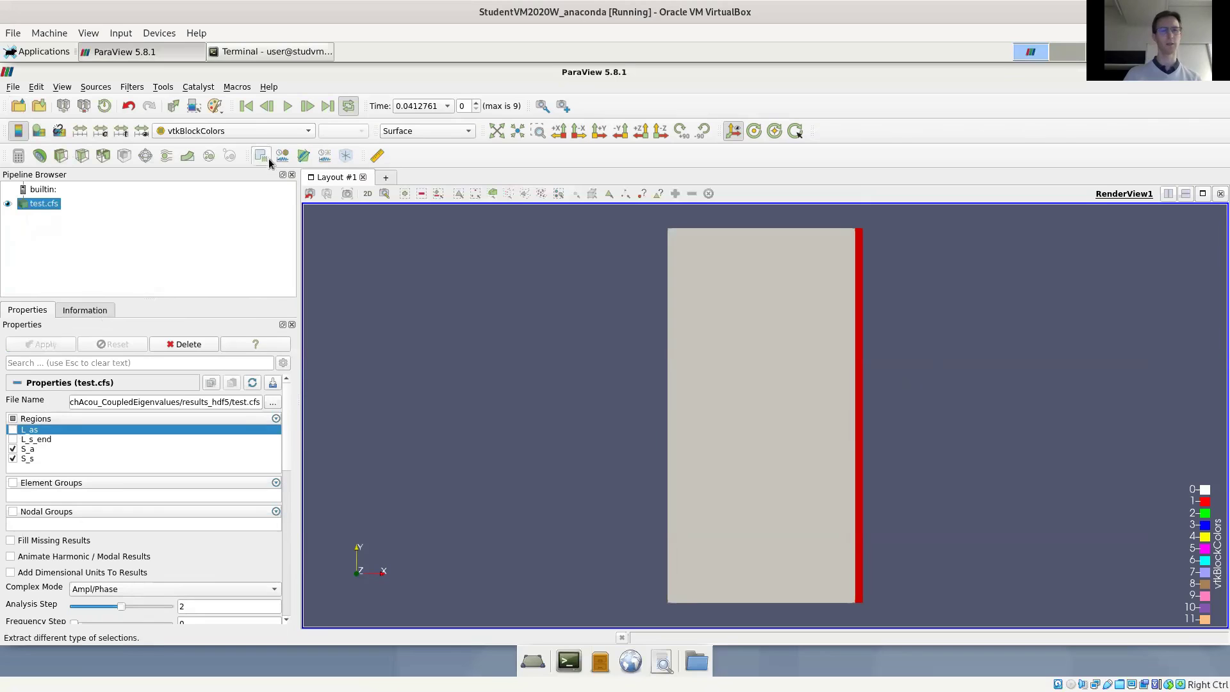
Show the Multi-block Inspector and extract the S_s block with an Extract Selection filter
{"action": "left_click", "coordinate": [62, 87]}
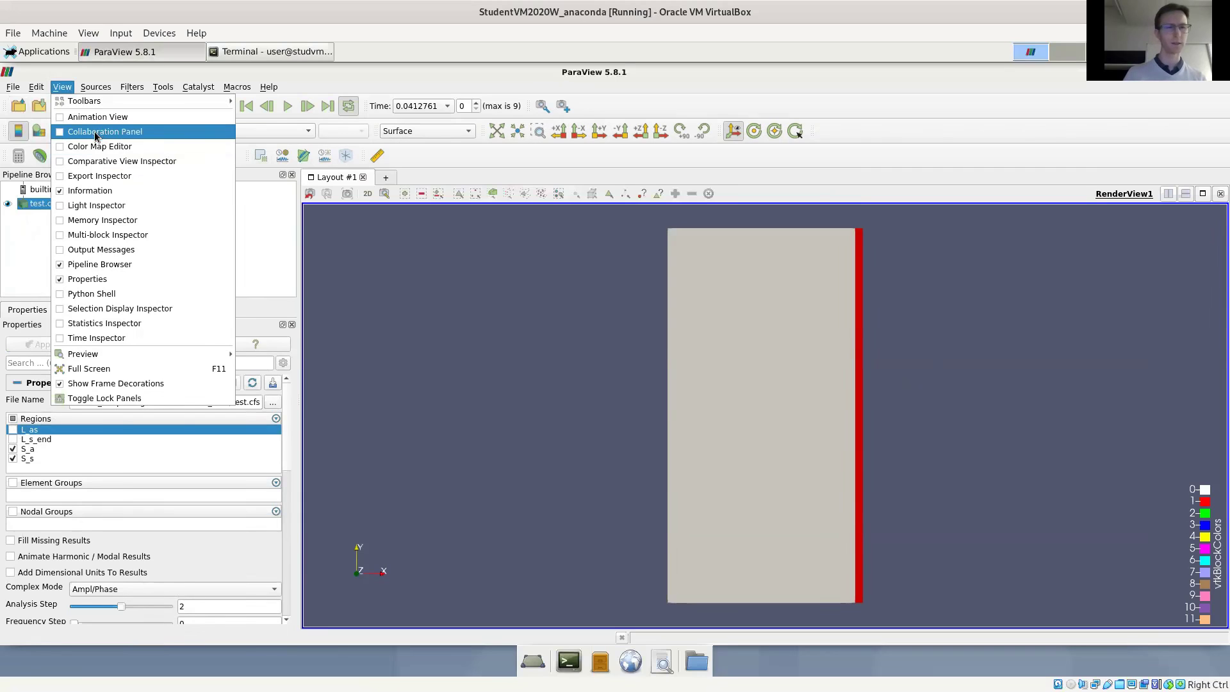
{"action": "left_click", "coordinate": [99, 236]}
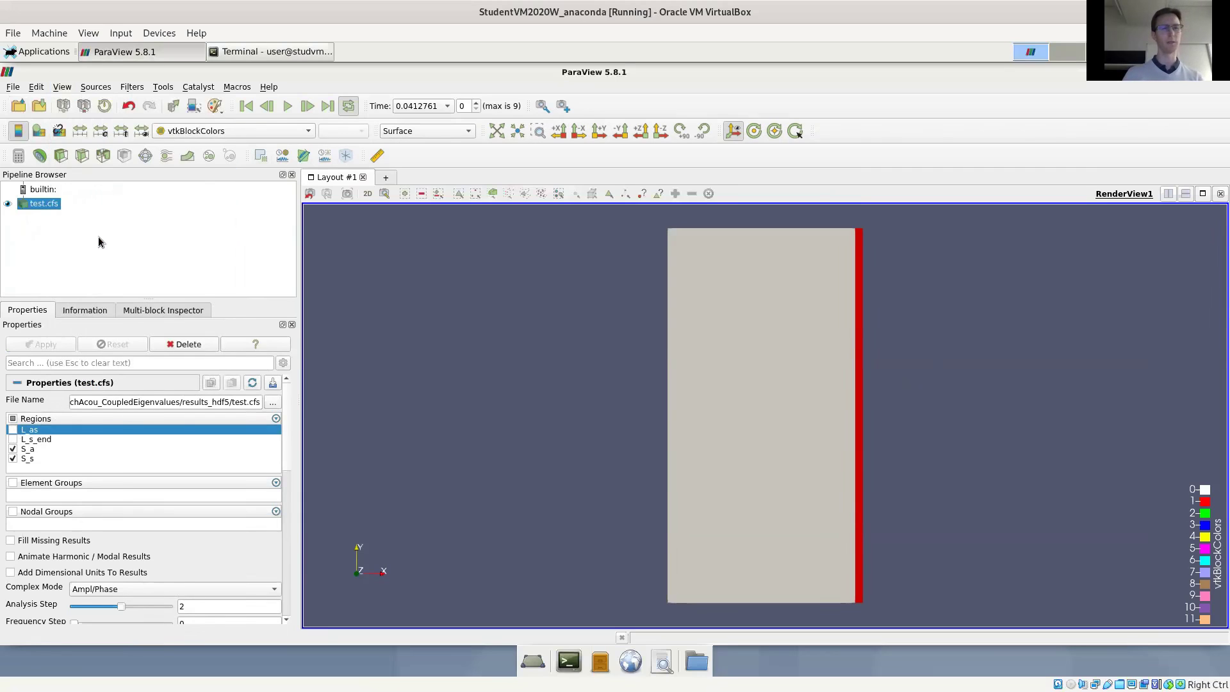
{"action": "left_click", "coordinate": [152, 309]}
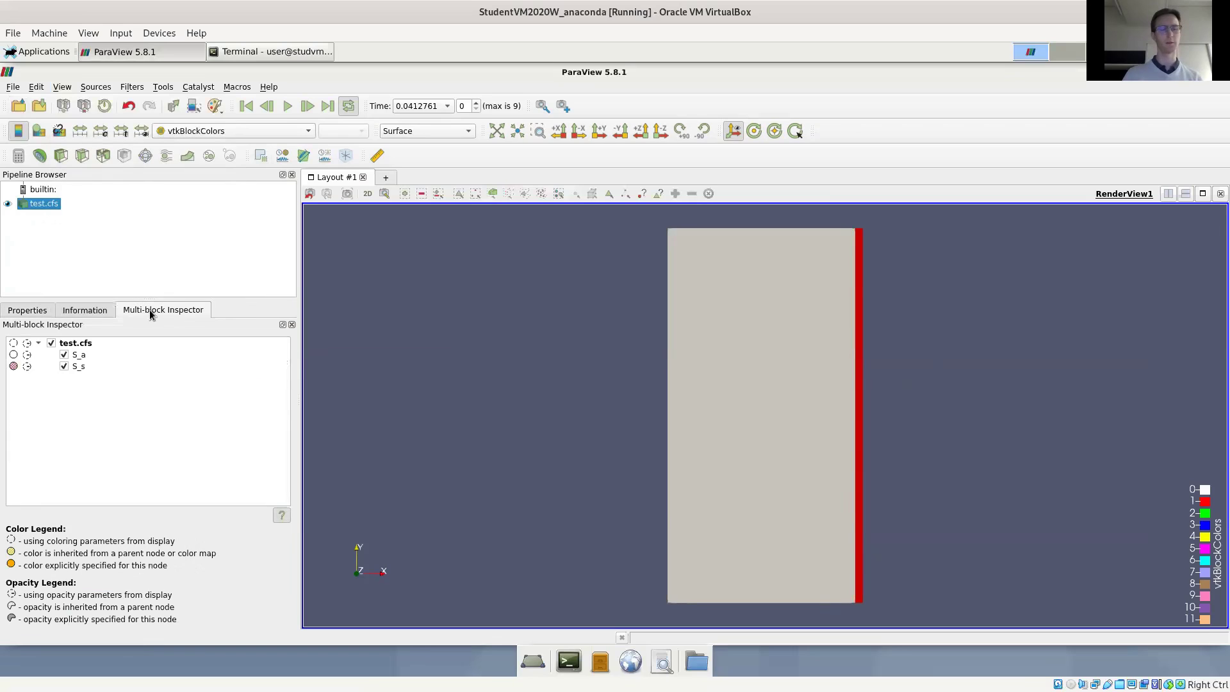
{"action": "left_click", "coordinate": [80, 367]}
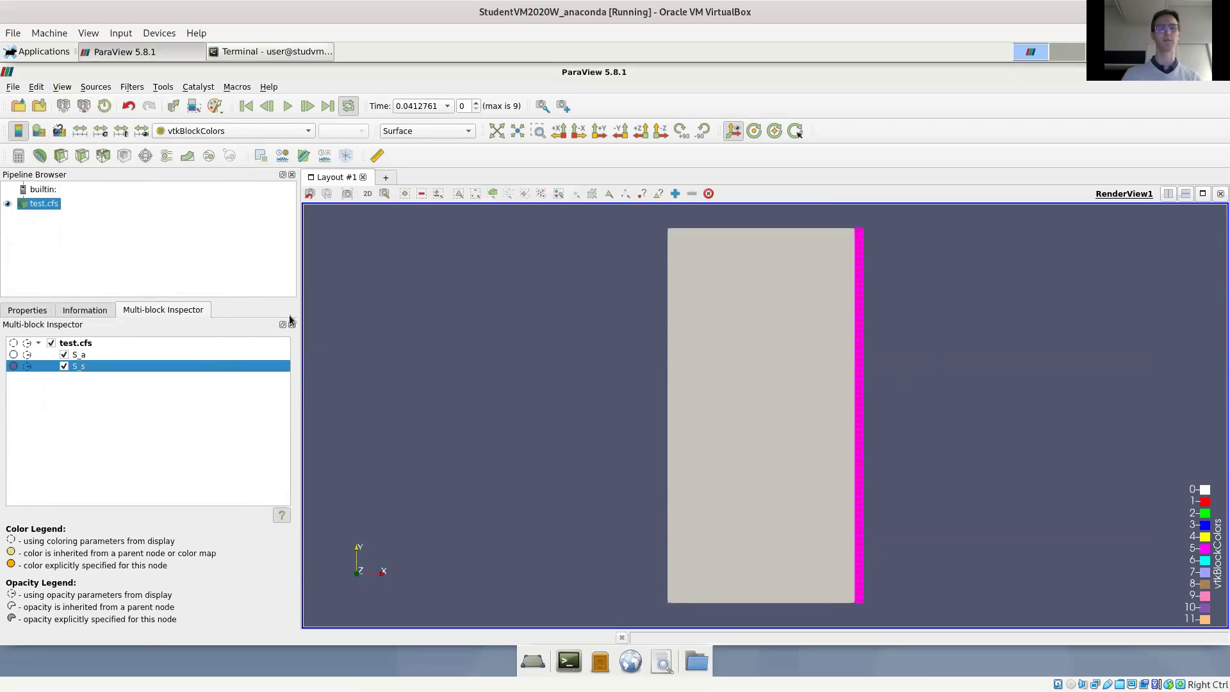
{"action": "left_click", "coordinate": [261, 157]}
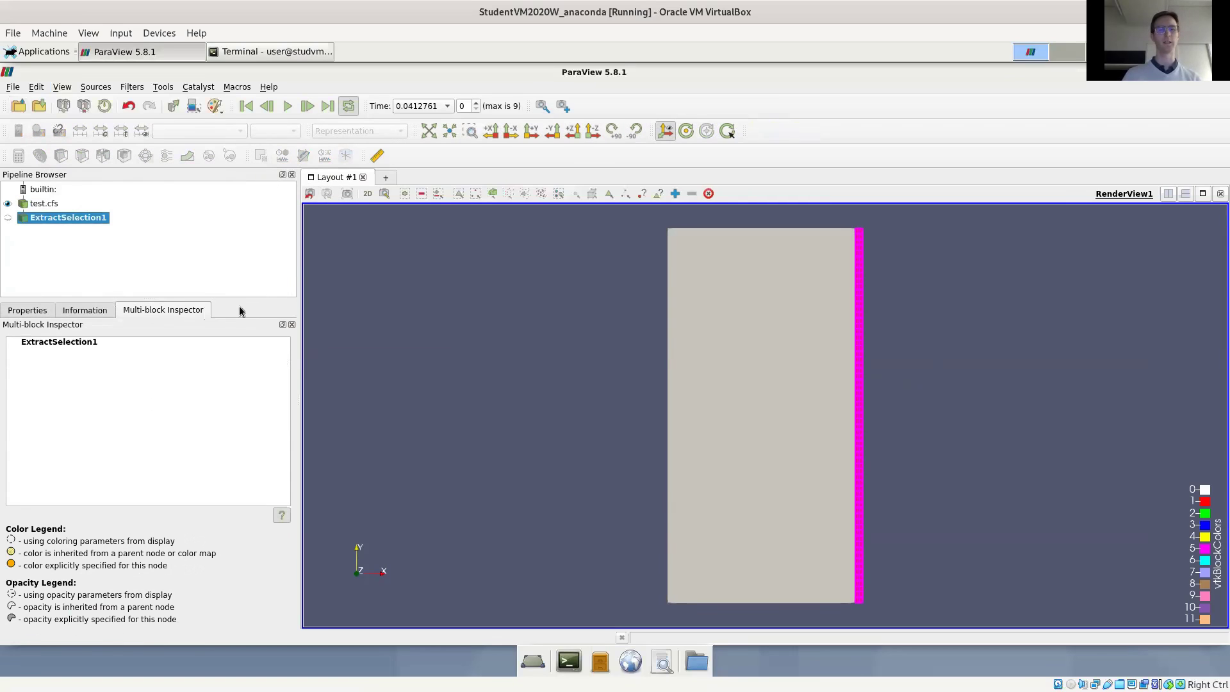
{"action": "left_click", "coordinate": [29, 310]}
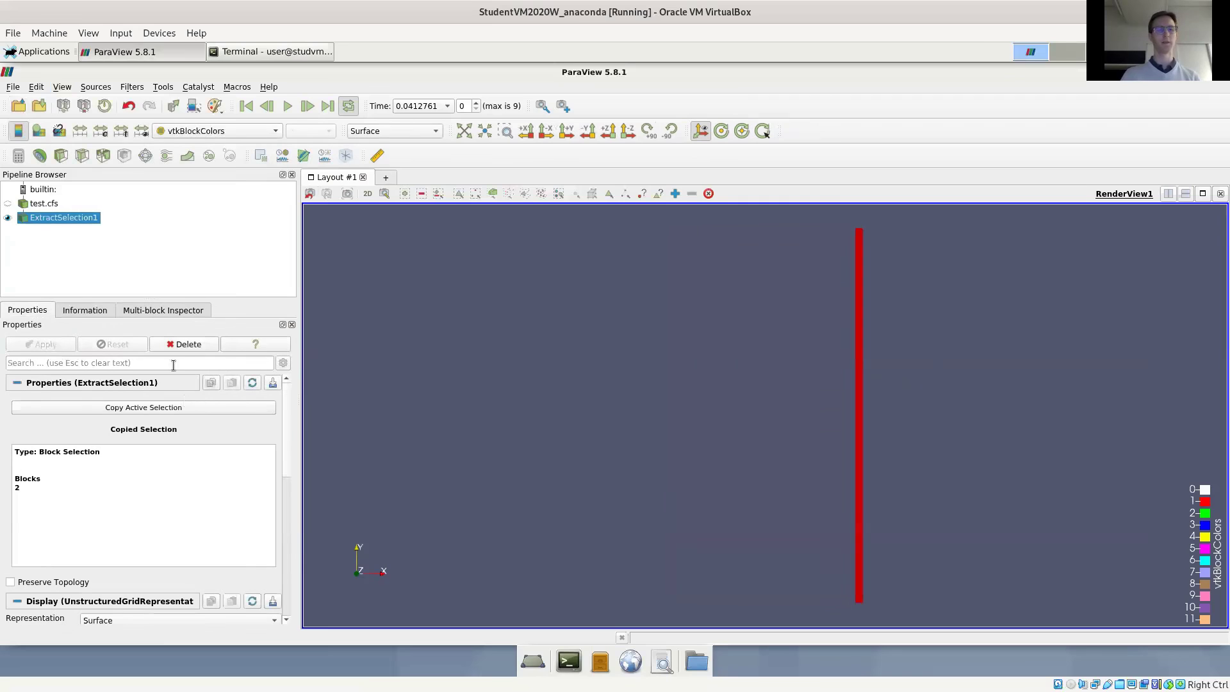
Add a Warp By Vector filter to the extracted pipe structure and set the test.cfs reader's Complex Mode to Real/Imag
{"action": "left_click", "coordinate": [185, 160]}
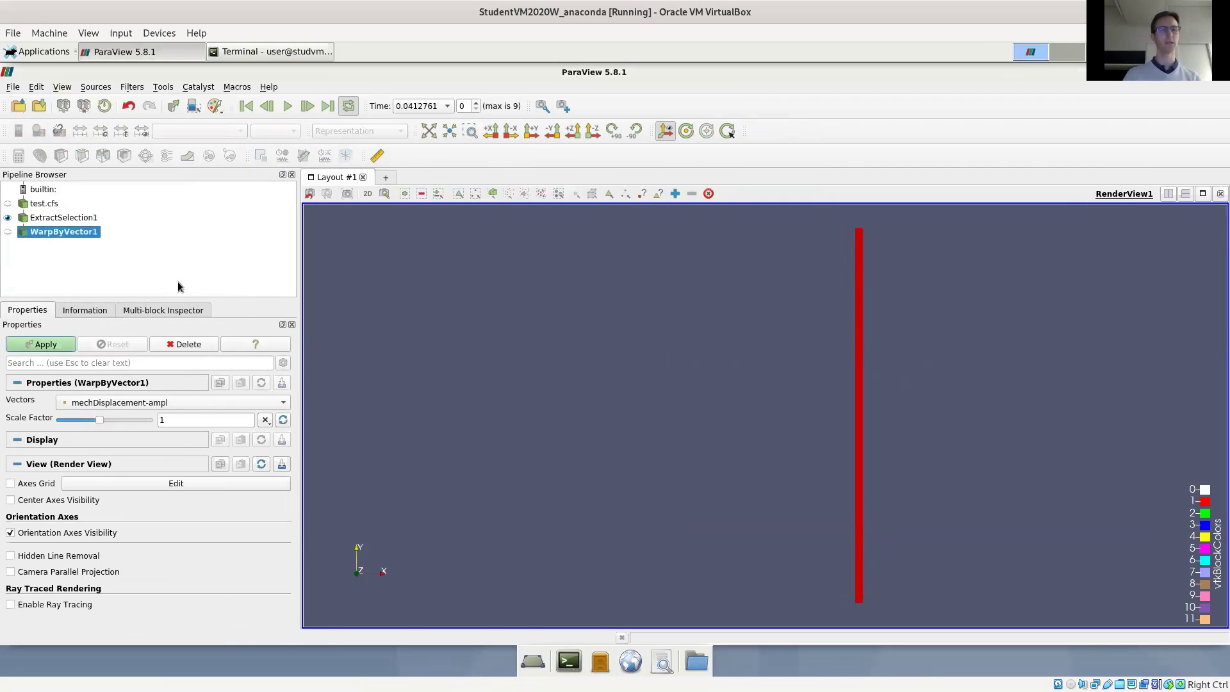
{"action": "left_click", "coordinate": [167, 403]}
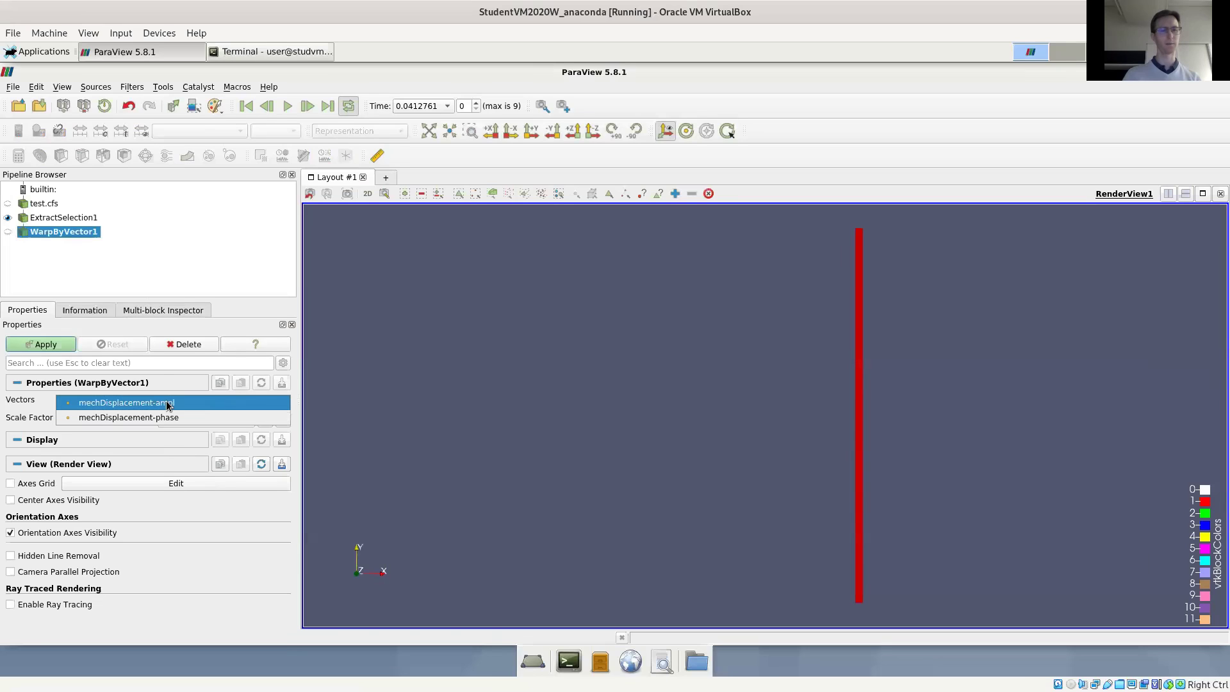
{"action": "left_click", "coordinate": [134, 452]}
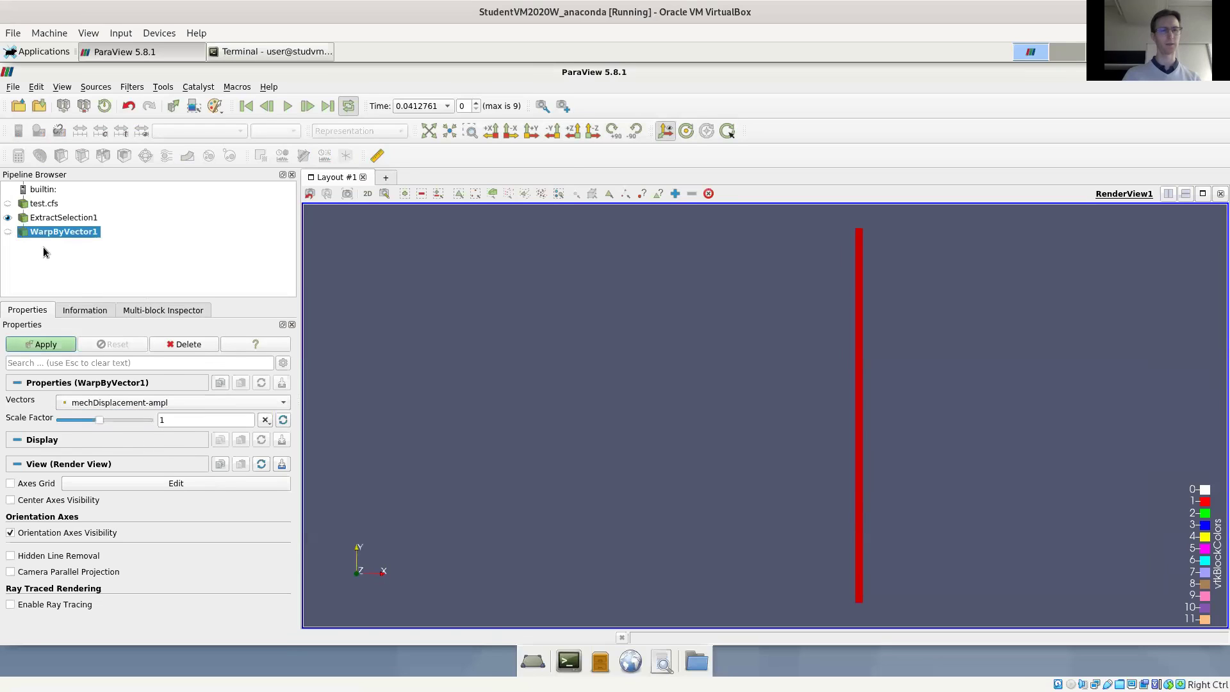
{"action": "left_click", "coordinate": [43, 203]}
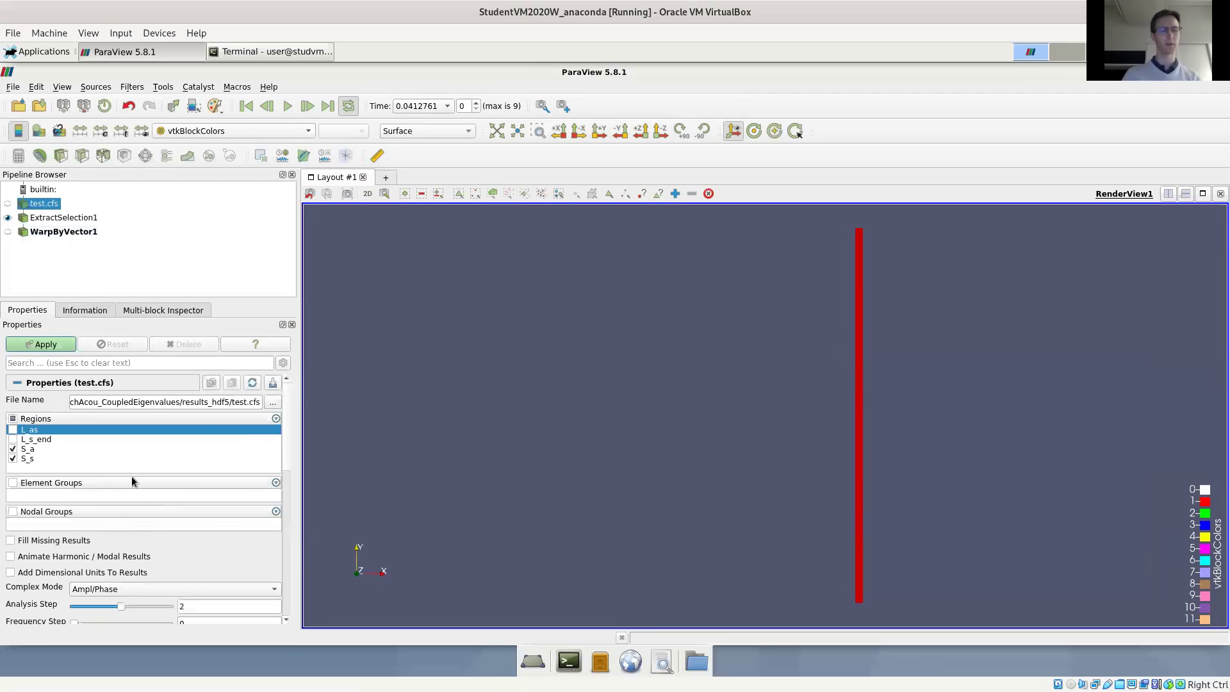
{"action": "left_click", "coordinate": [110, 590]}
{"action": "left_click", "coordinate": [103, 590]}
{"action": "left_click", "coordinate": [30, 347]}
Set the warp vectors to mechDisplacement-real, apply, and advance to the next mechanic mode frame
{"action": "left_click", "coordinate": [53, 233]}
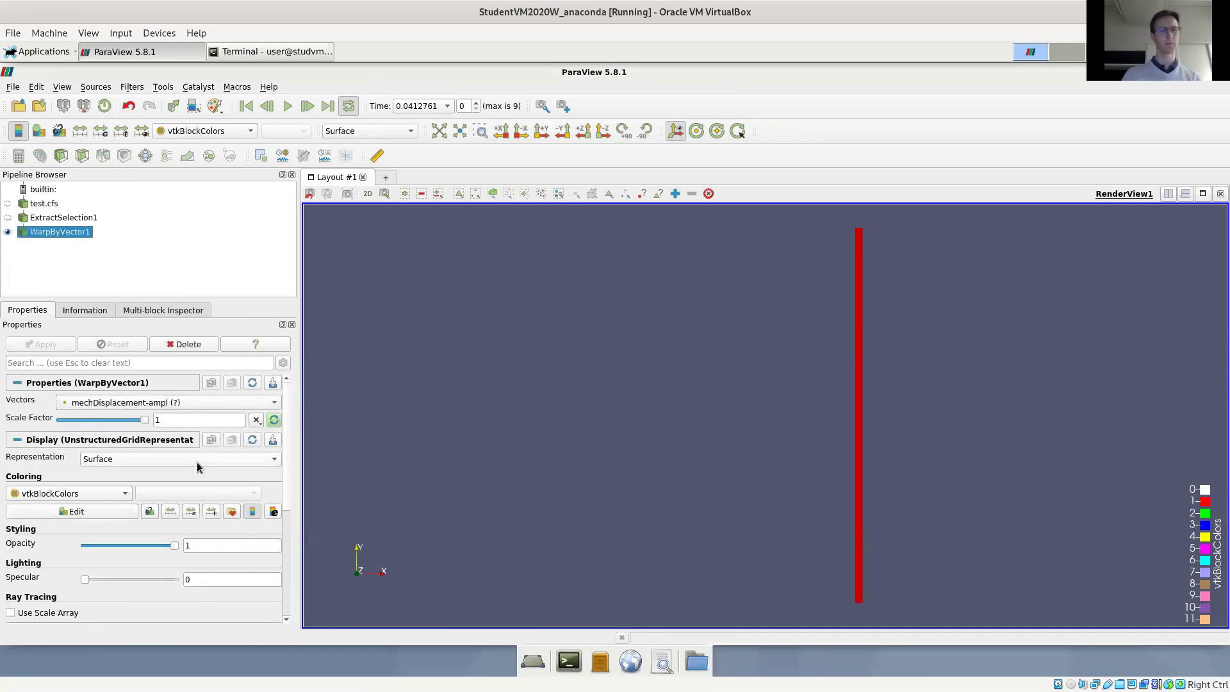
{"action": "left_click", "coordinate": [170, 403]}
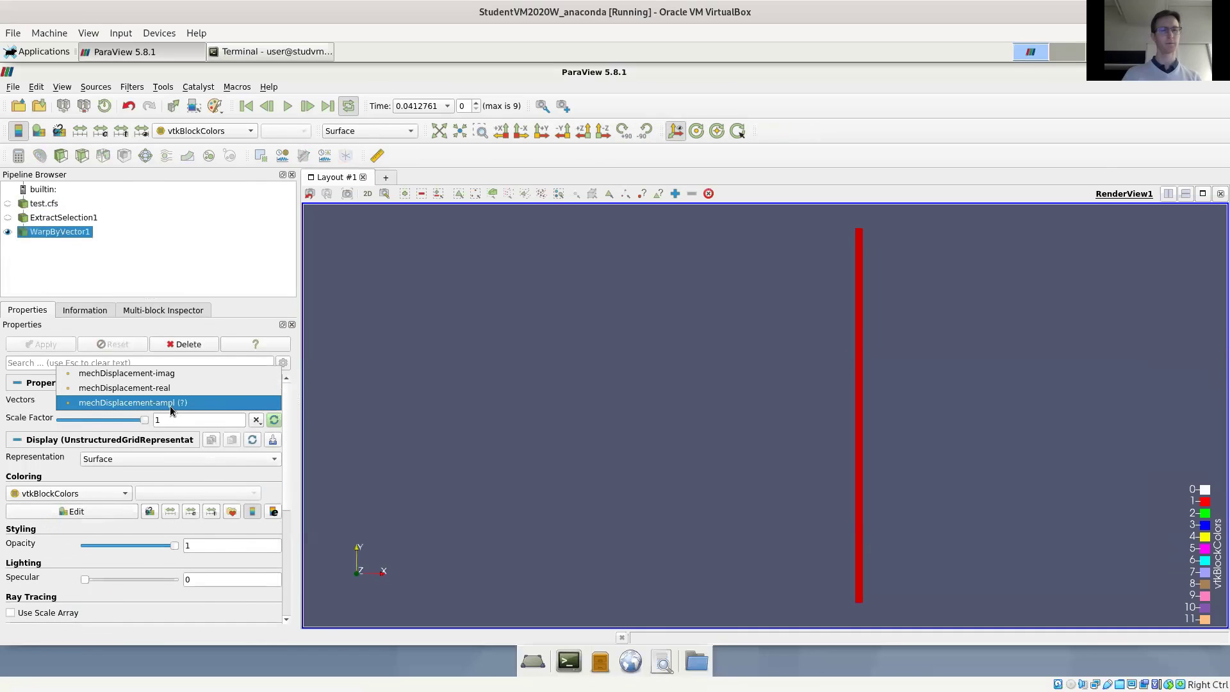
{"action": "left_click", "coordinate": [157, 391]}
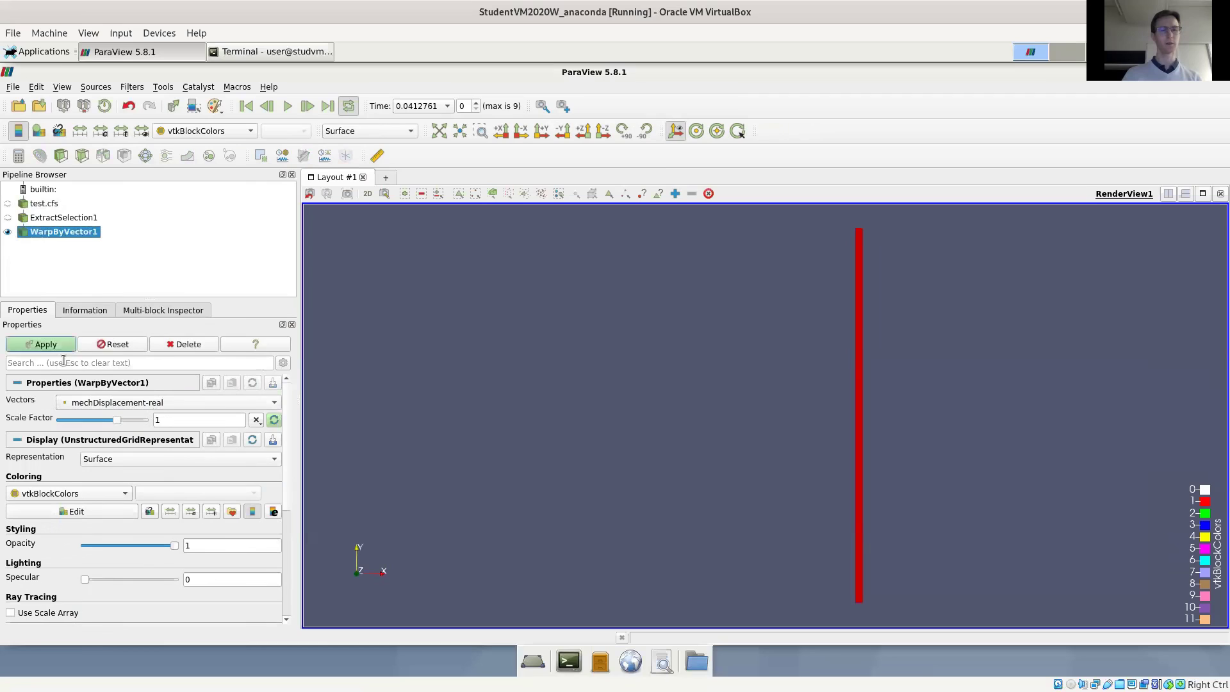
{"action": "left_click", "coordinate": [51, 346]}
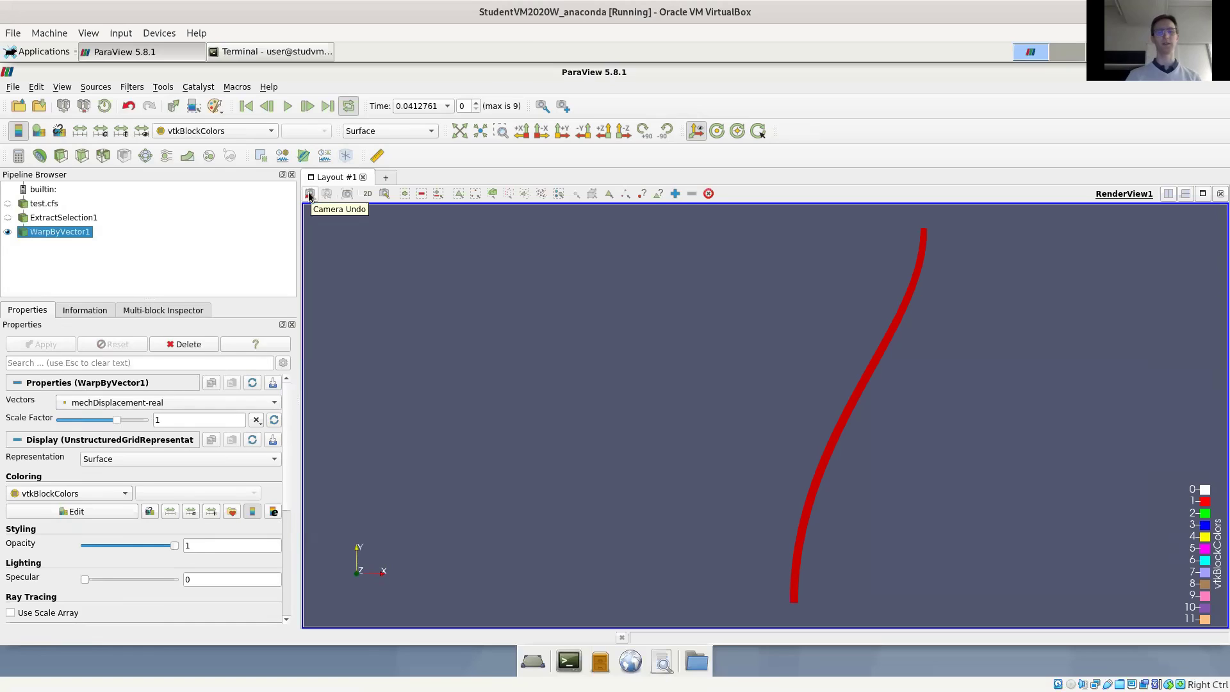
{"action": "left_click", "coordinate": [307, 107]}
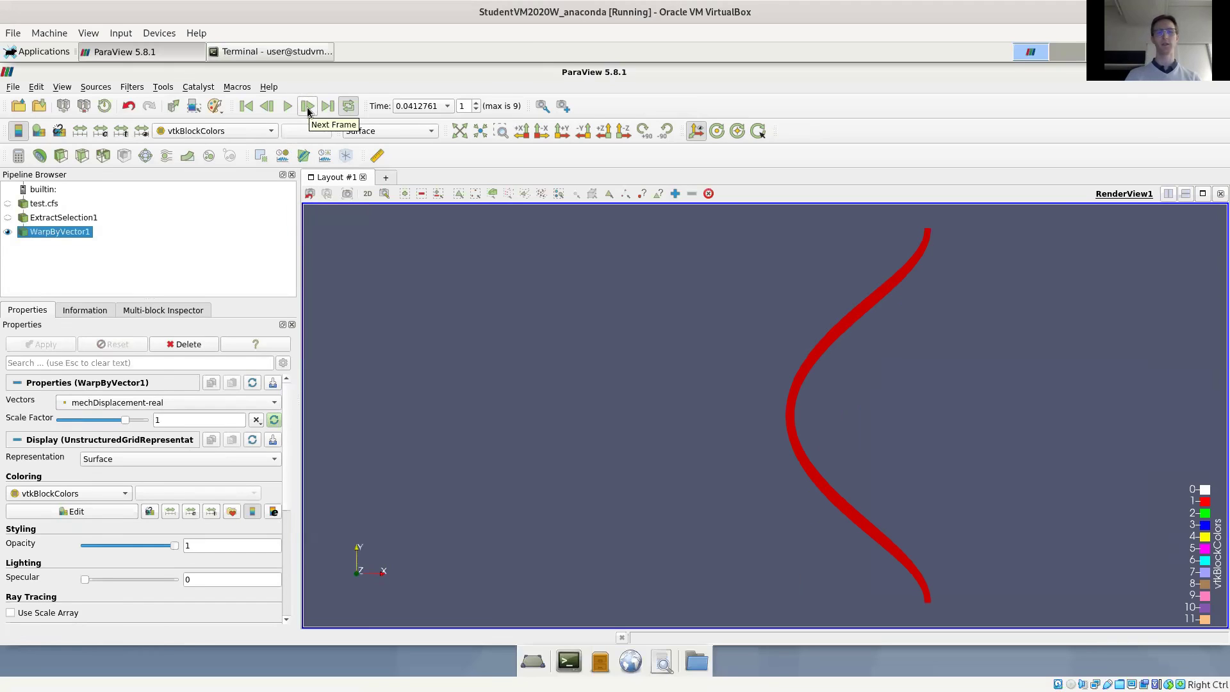
Step through the mechanic mode shapes frame by frame up to frame 5
{"action": "left_click", "coordinate": [308, 106]}
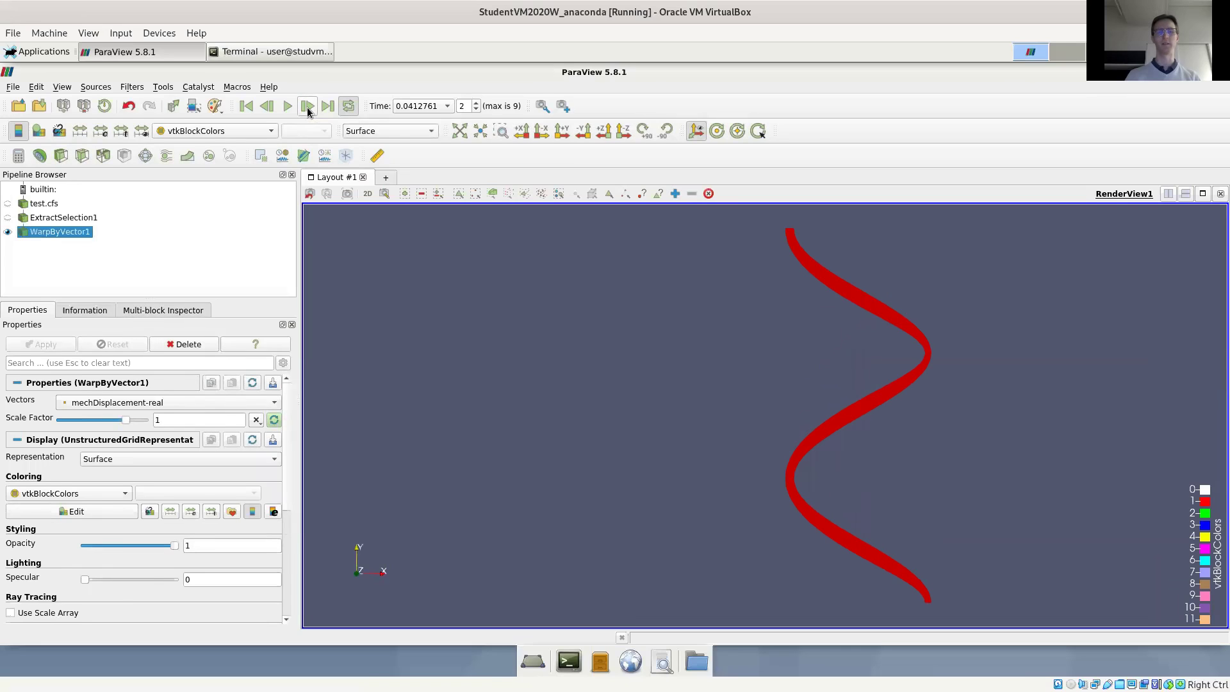
{"action": "left_click", "coordinate": [307, 107]}
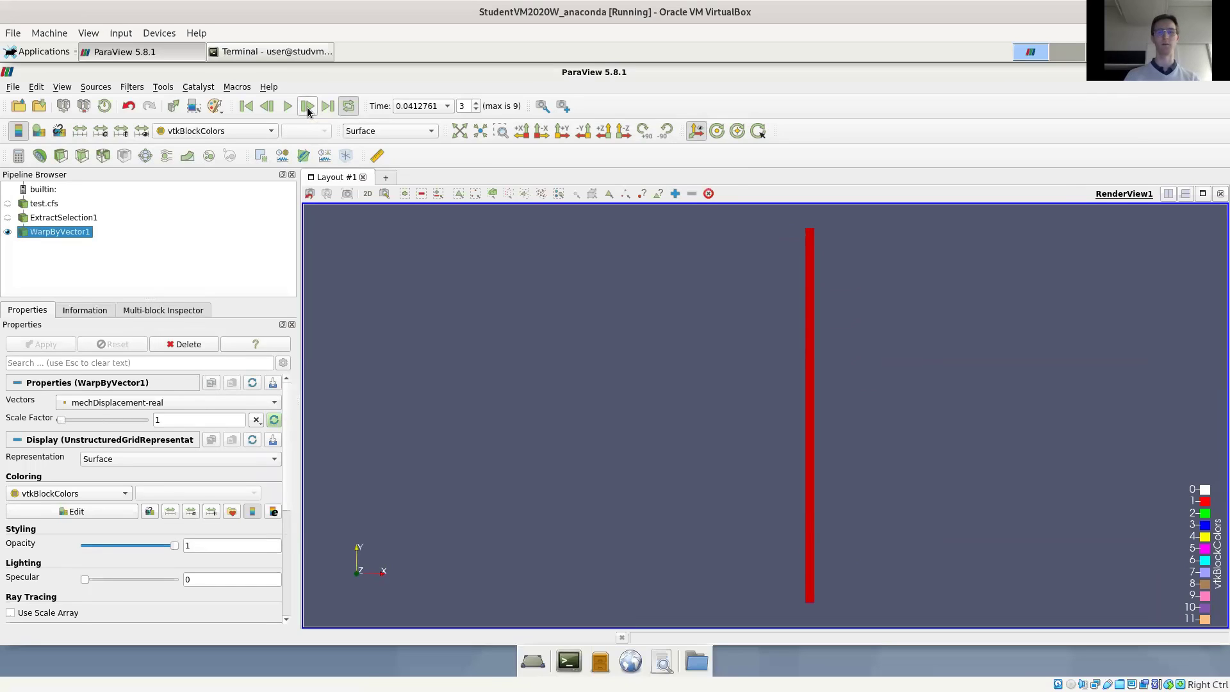
{"action": "left_click", "coordinate": [308, 106]}
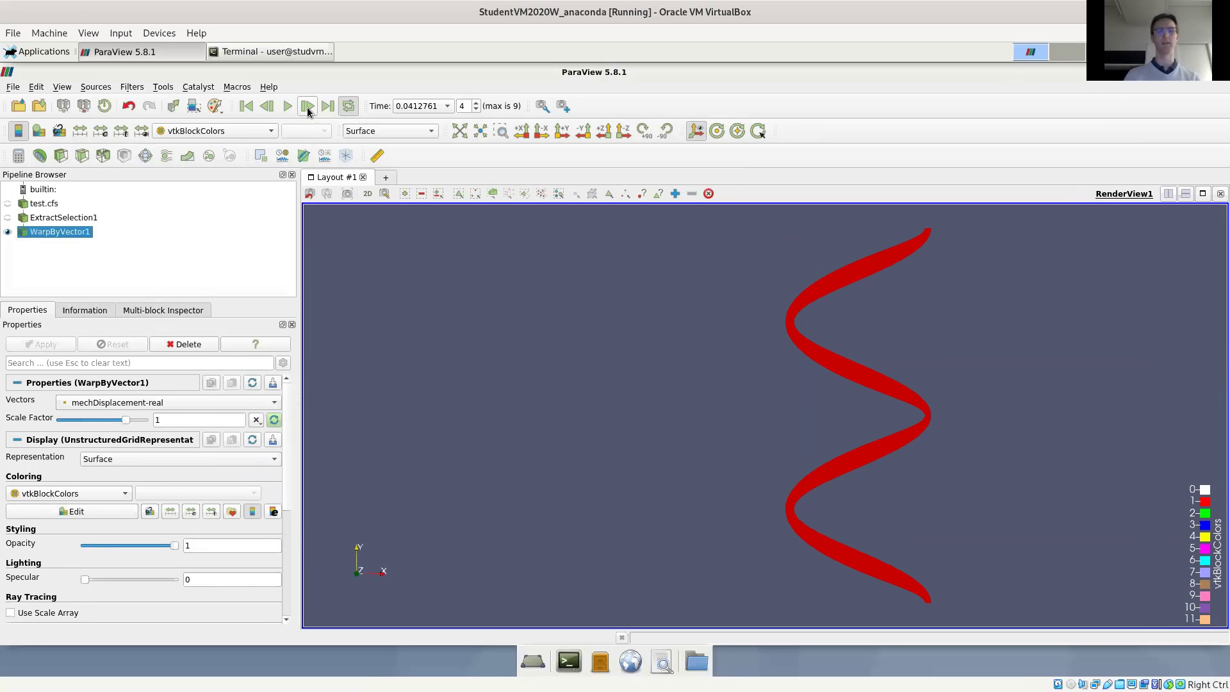
{"action": "left_click", "coordinate": [308, 106]}
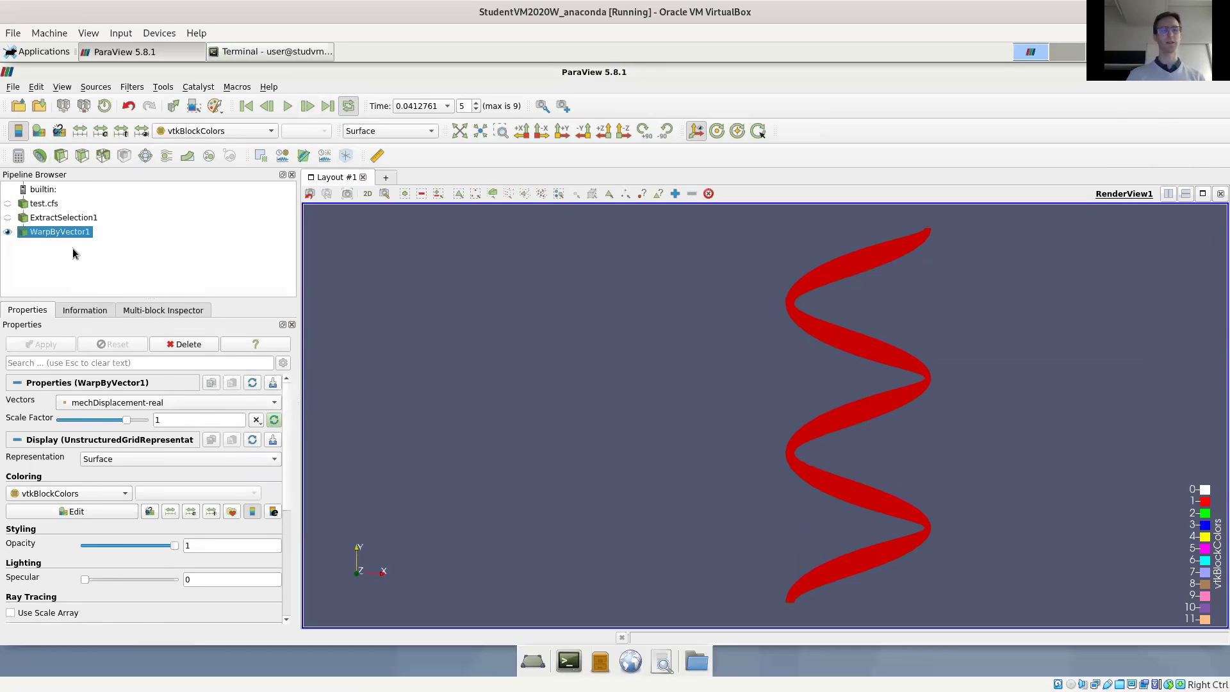
Show test.cfs, select its S_a block in the Multi-block Inspector, and extract it with an Extract Selection filter
{"action": "left_click", "coordinate": [43, 204]}
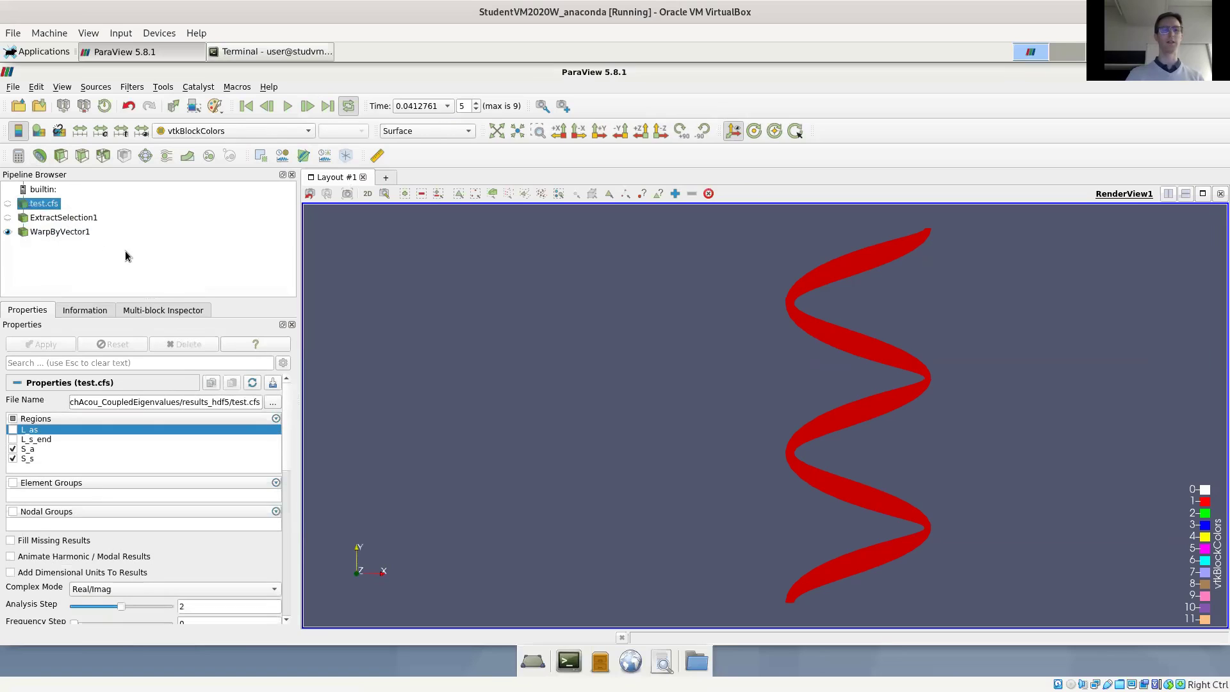
{"action": "left_click", "coordinate": [132, 310]}
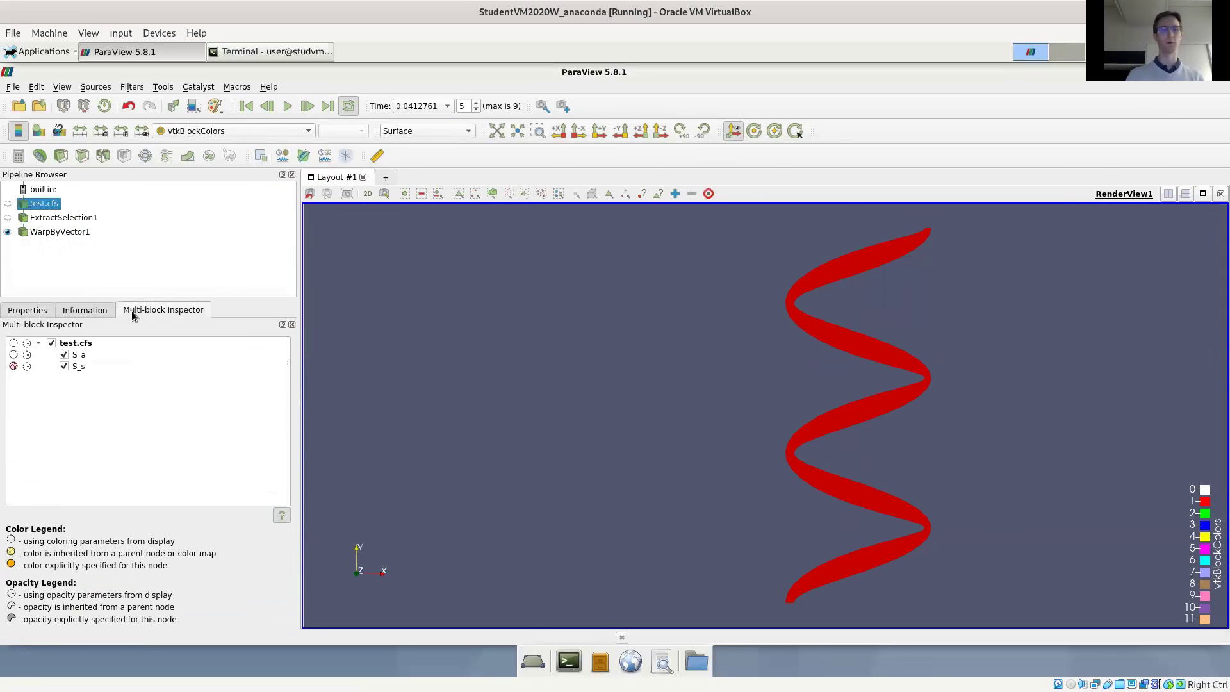
{"action": "left_click", "coordinate": [90, 356]}
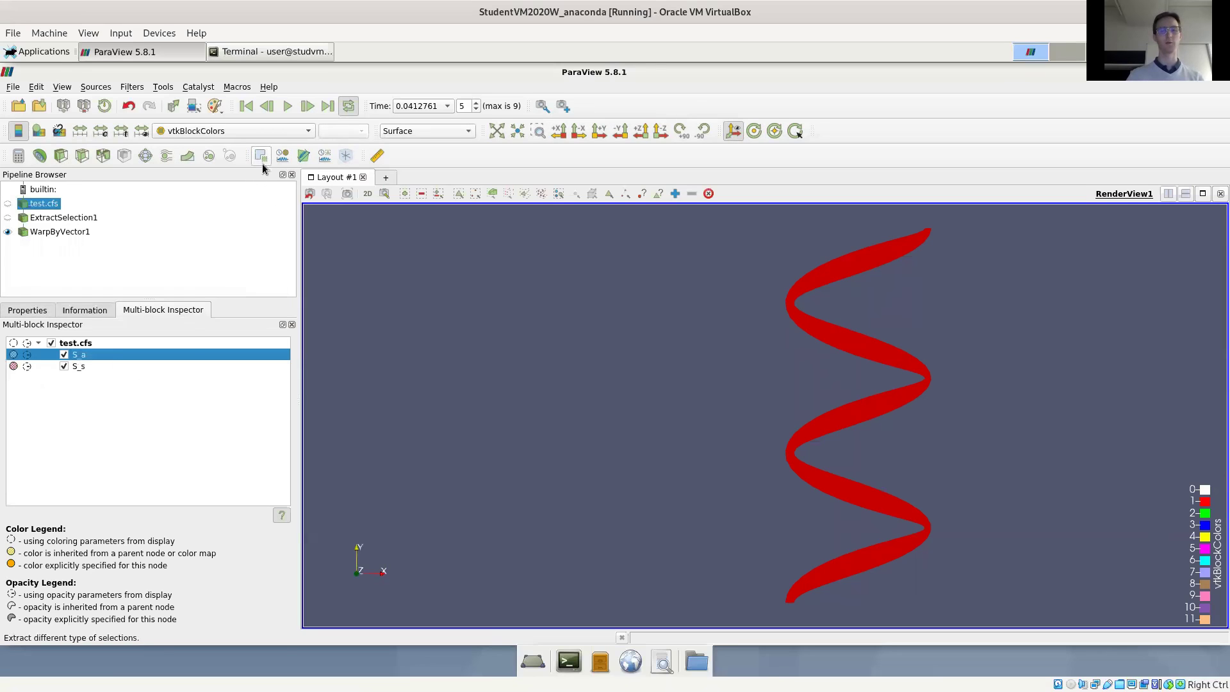
{"action": "left_click", "coordinate": [7, 204]}
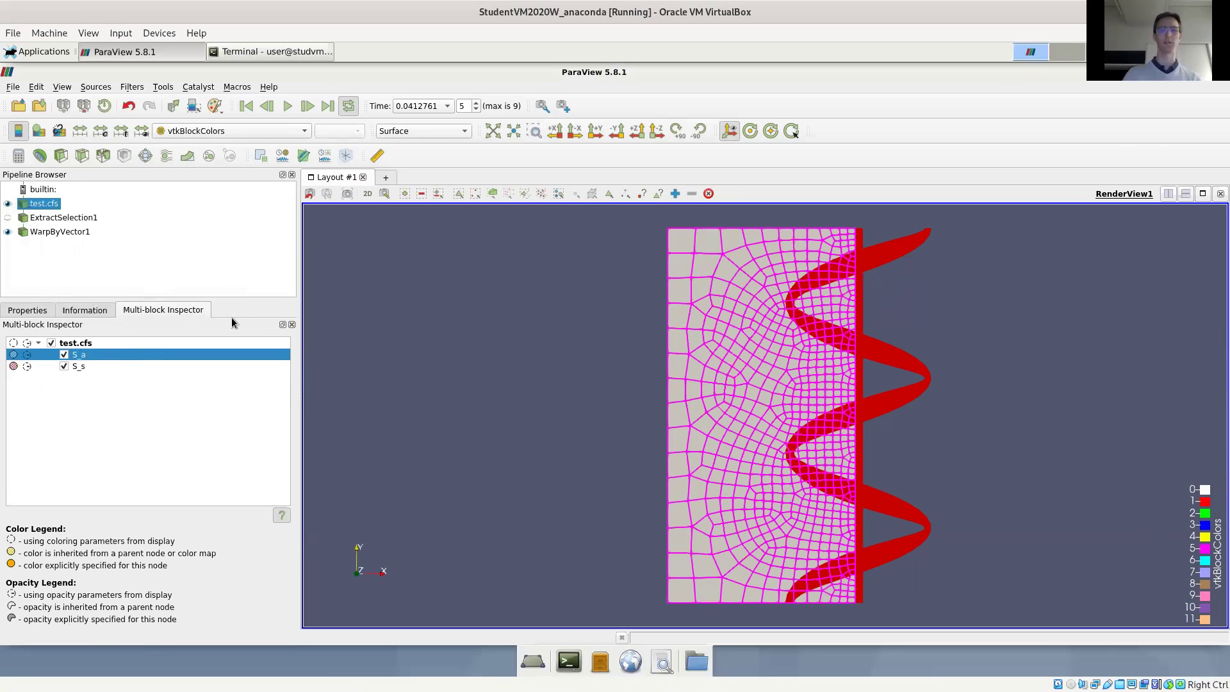
{"action": "left_click", "coordinate": [260, 156]}
{"action": "left_click", "coordinate": [28, 310]}
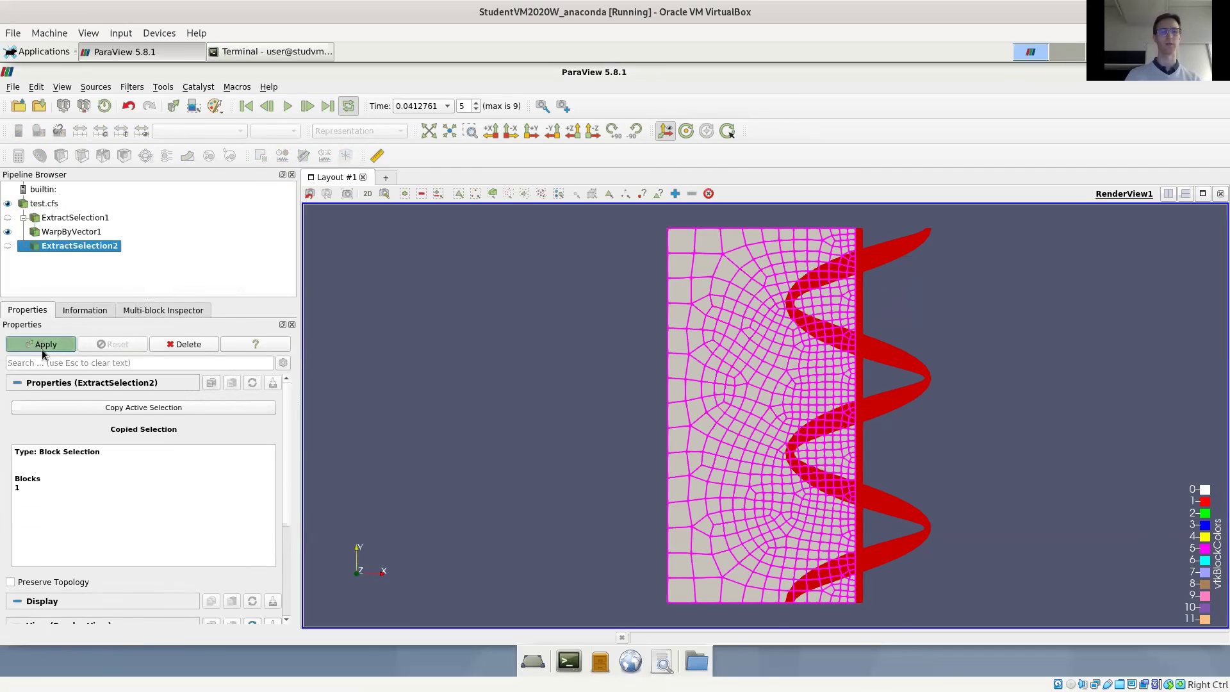
{"action": "left_click", "coordinate": [41, 348]}
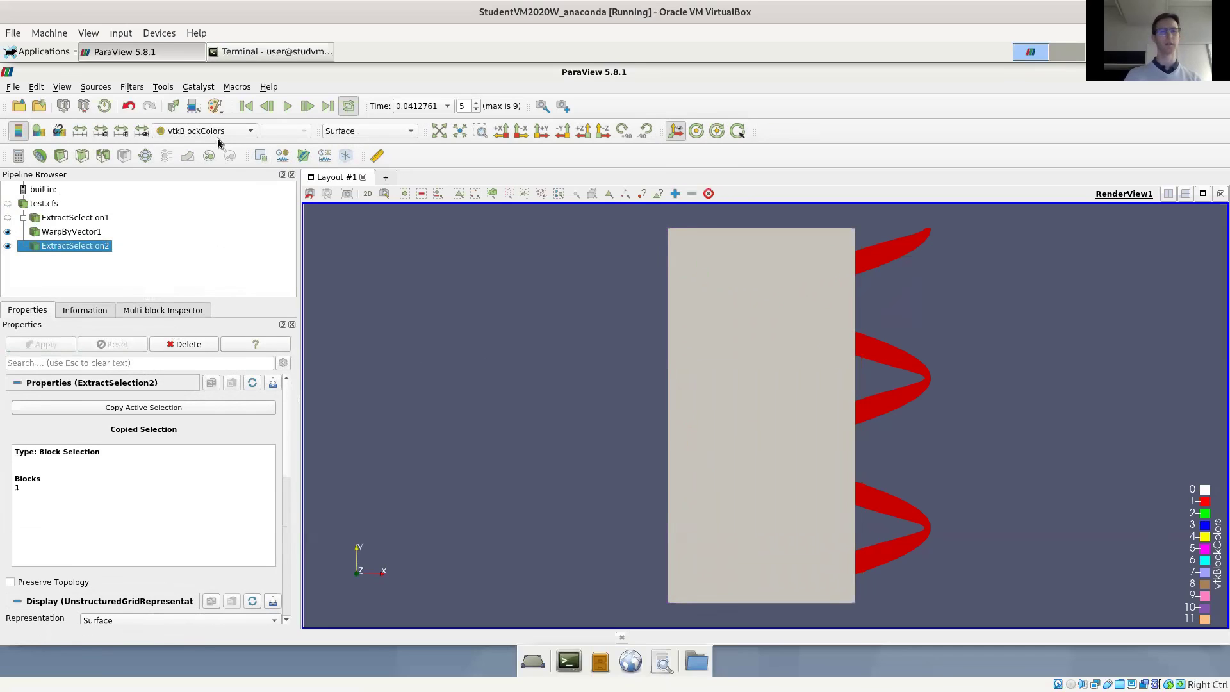
Enable Animate Harmonic / Modal Results for the test.cfs reader with Analysis Step 3 and Frequency Step 1, and apply
{"action": "left_click", "coordinate": [45, 203]}
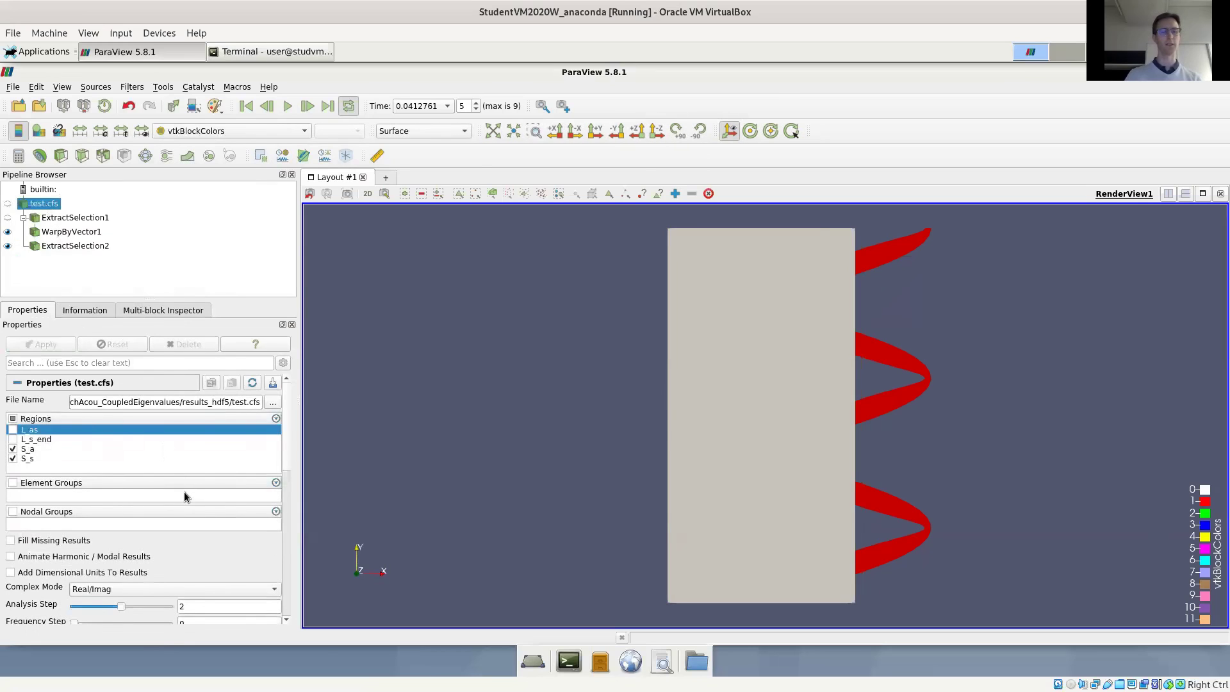
{"action": "scroll", "coordinate": [183, 480], "scroll_direction": "down", "scroll_amount": 1}
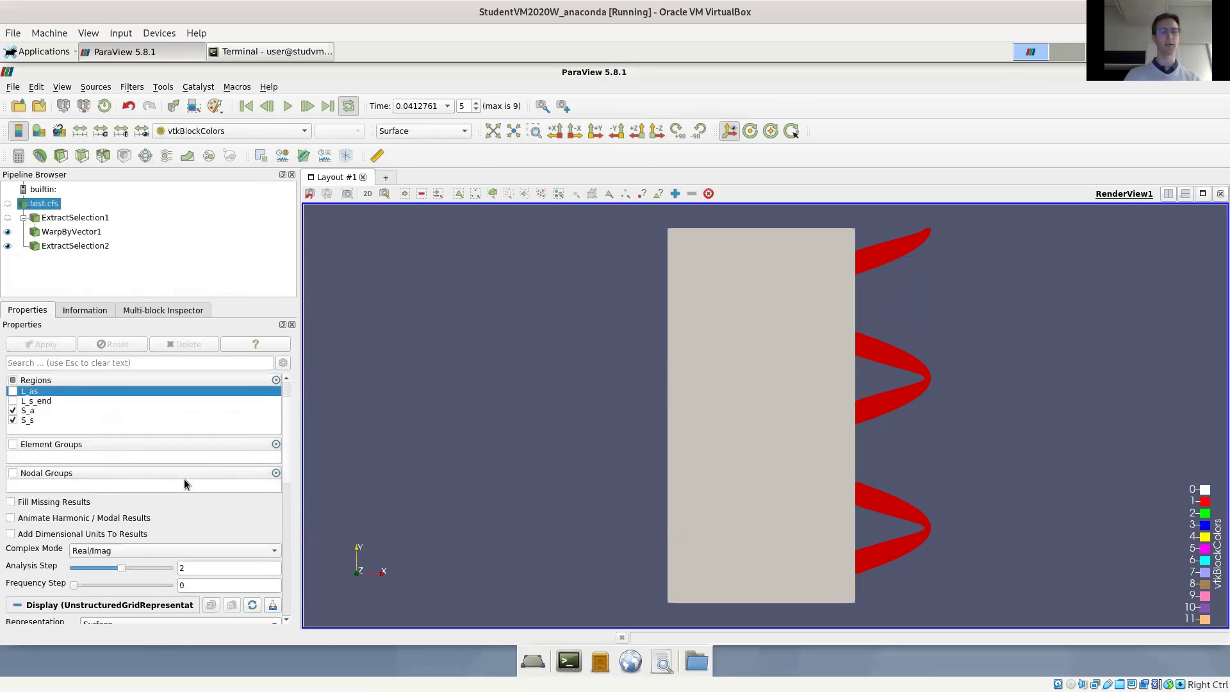
{"action": "left_click", "coordinate": [43, 521]}
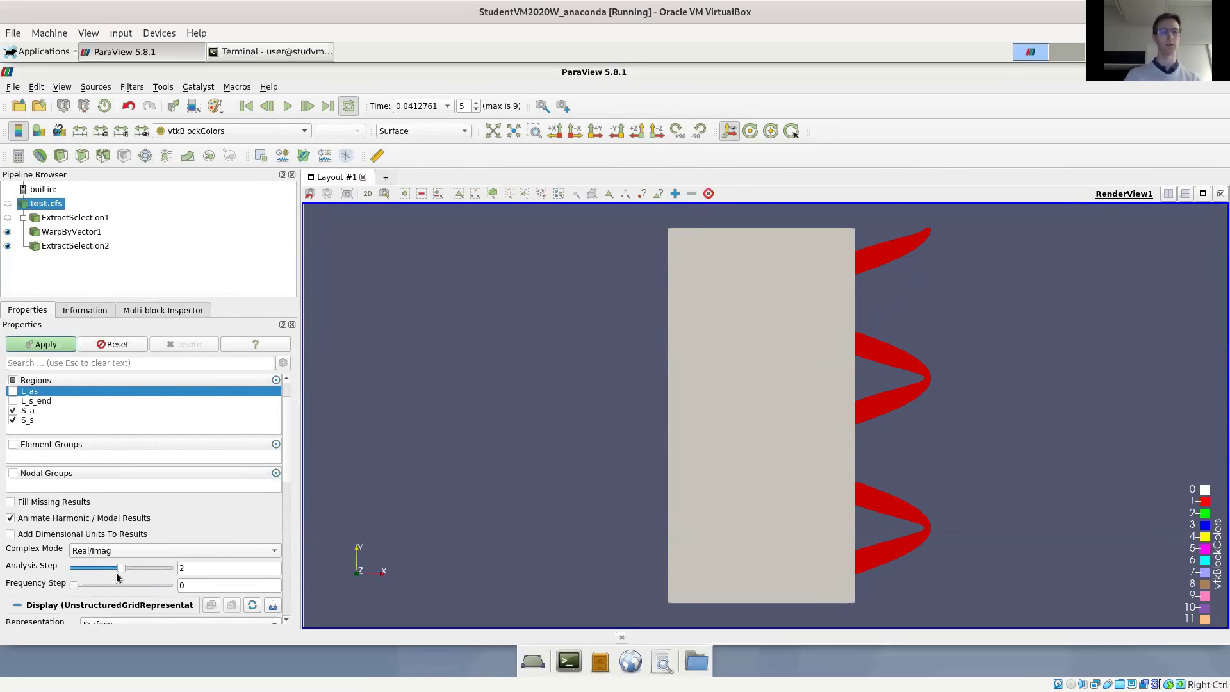
{"action": "left_click_drag", "start_coordinate": [121, 570], "coordinate": [183, 572]}
{"action": "double_click", "coordinate": [206, 584]}
{"action": "type", "text": "1"}
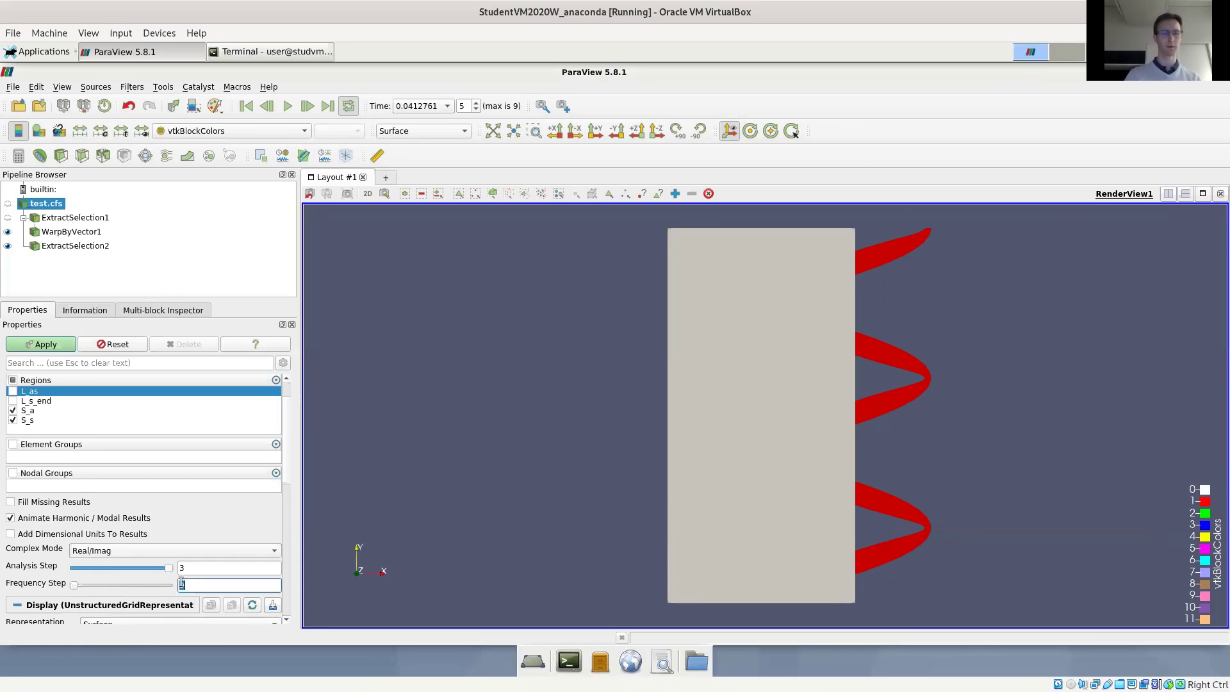
{"action": "left_click", "coordinate": [57, 351]}
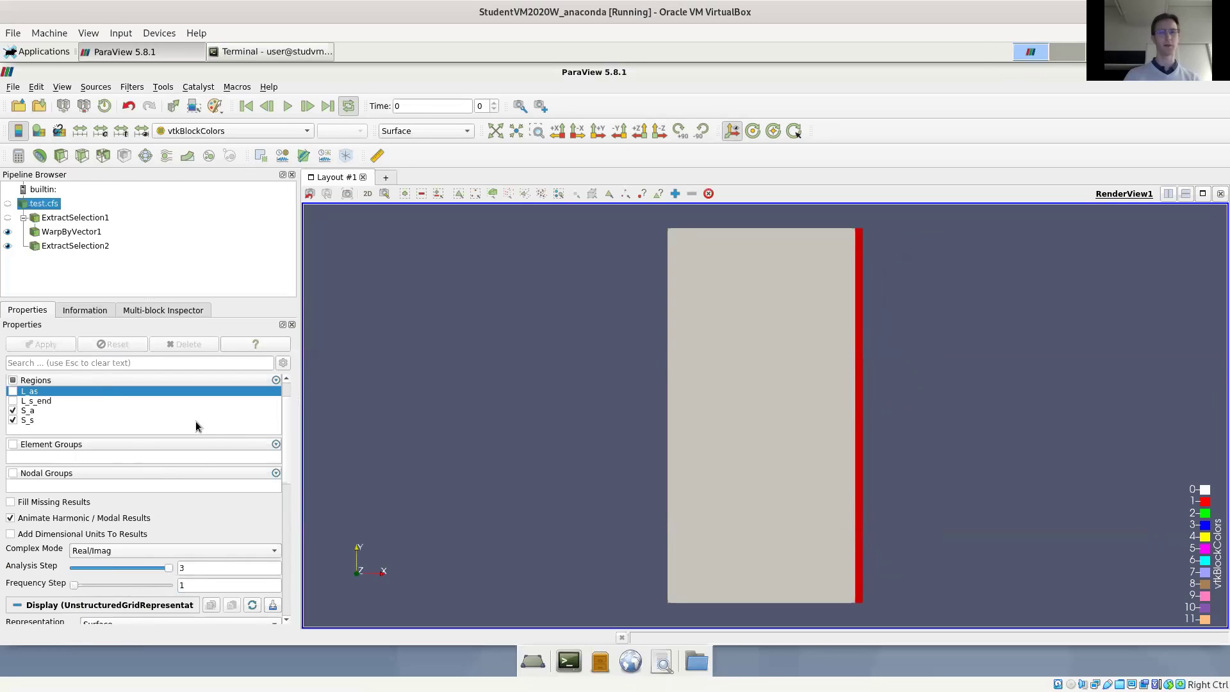
Color the extracted S_a acoustic region by acouPressure-mode
{"action": "left_click", "coordinate": [71, 233]}
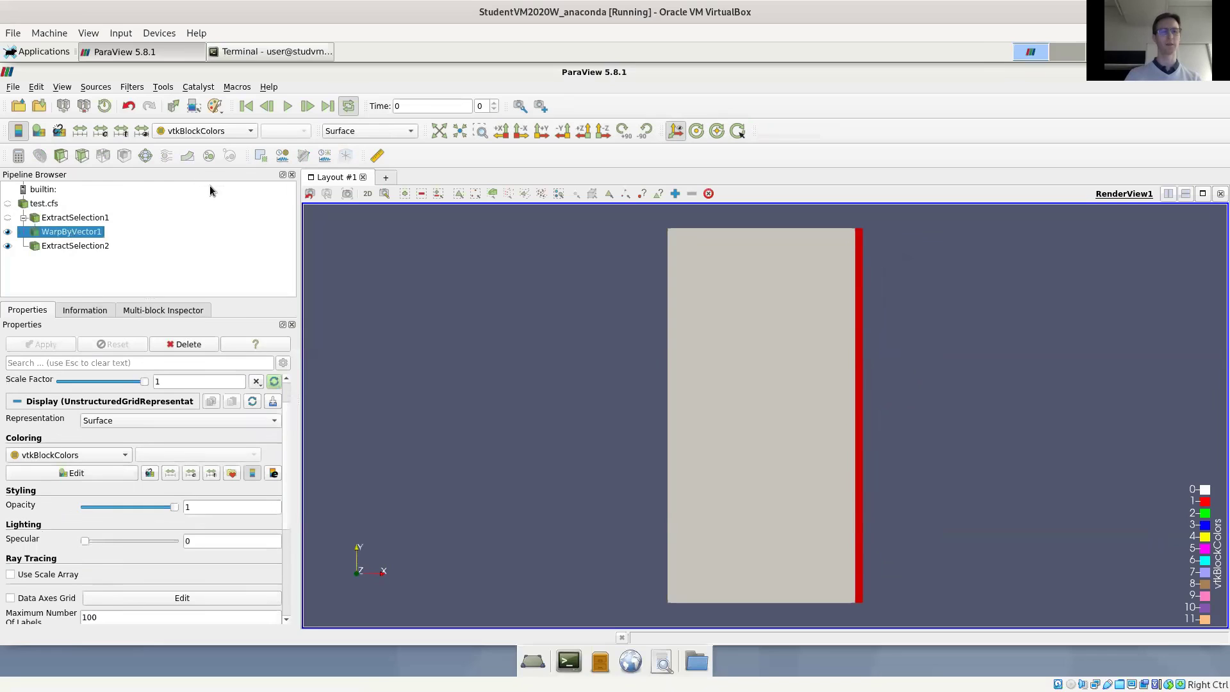
{"action": "left_click", "coordinate": [72, 248]}
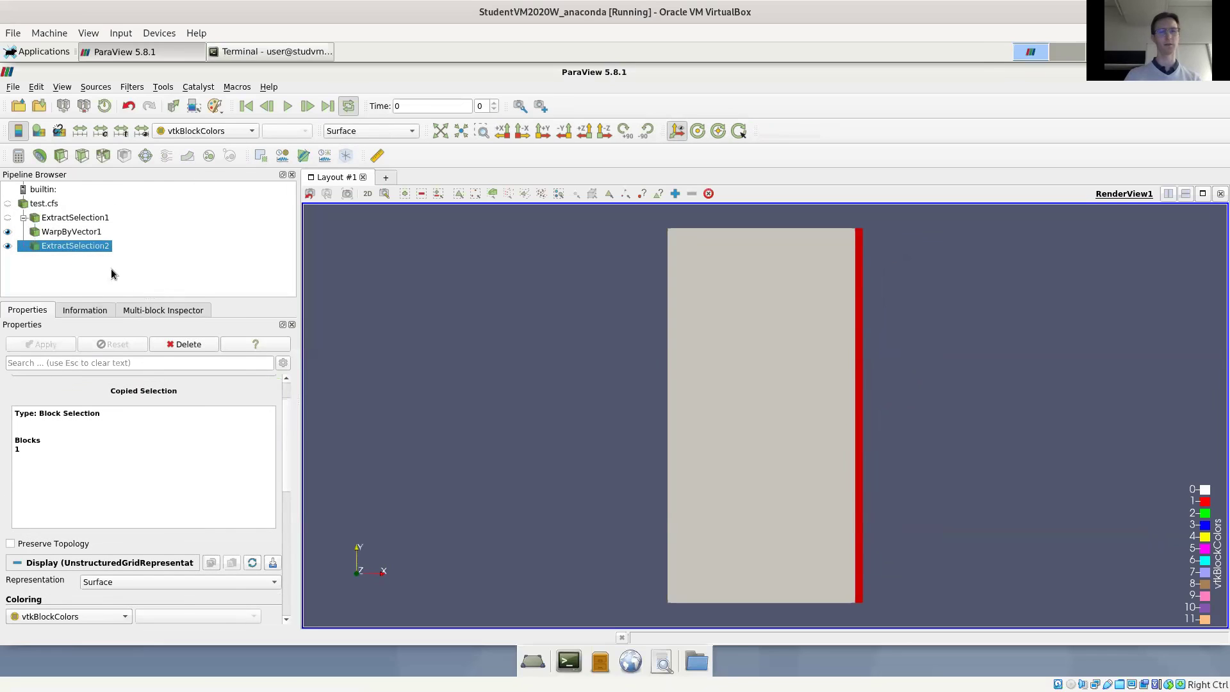
{"action": "left_click", "coordinate": [193, 131]}
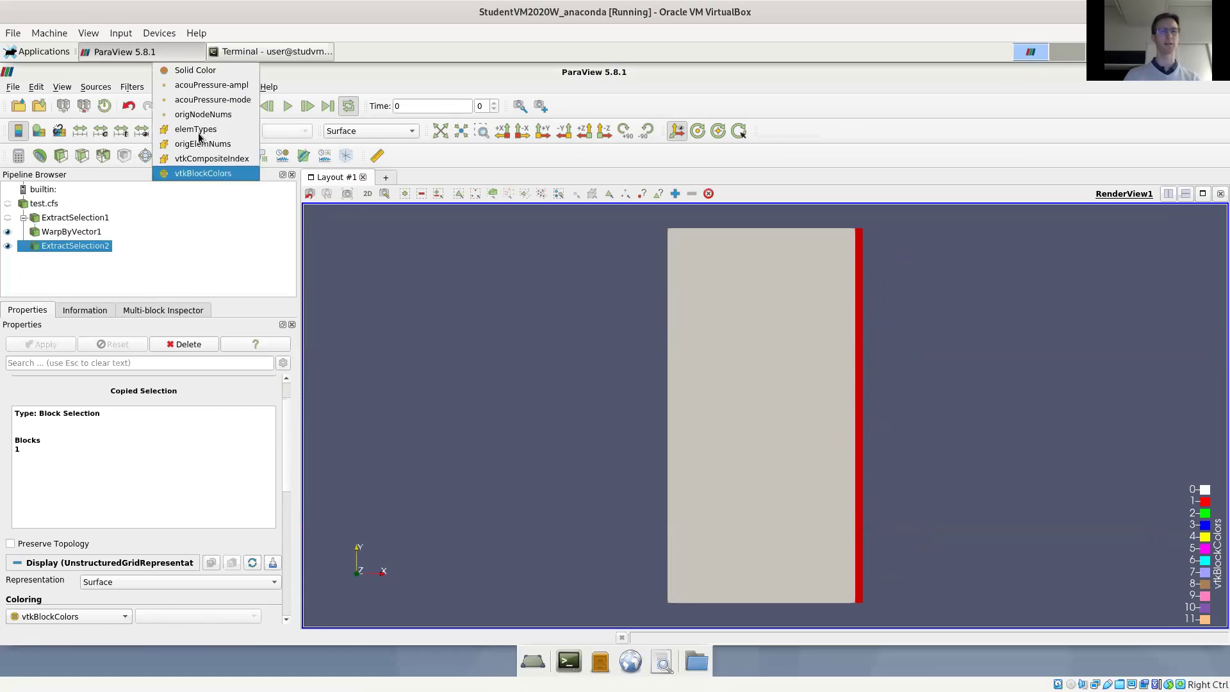
{"action": "left_click", "coordinate": [206, 100]}
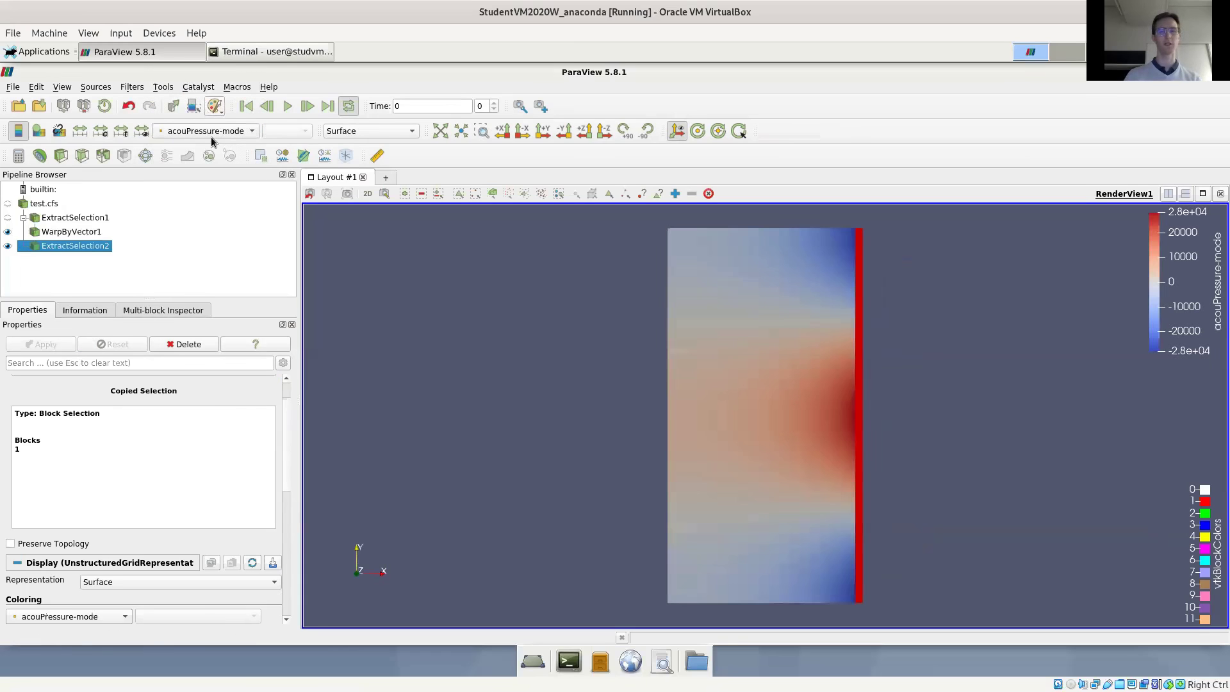
Set the warp filter's vectors to mechDisplacement-mode, reset its scale factor to the data-based 307.942, and apply
{"action": "left_click", "coordinate": [72, 232]}
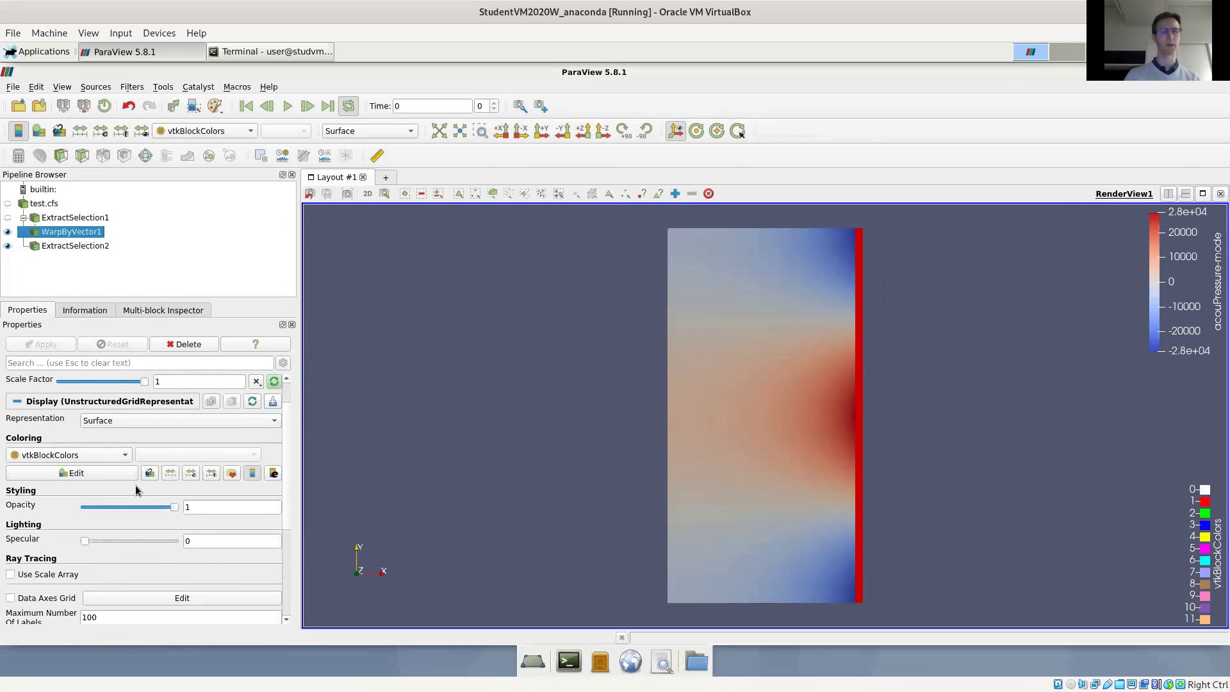
{"action": "scroll", "coordinate": [130, 468], "scroll_direction": "up", "scroll_amount": 2}
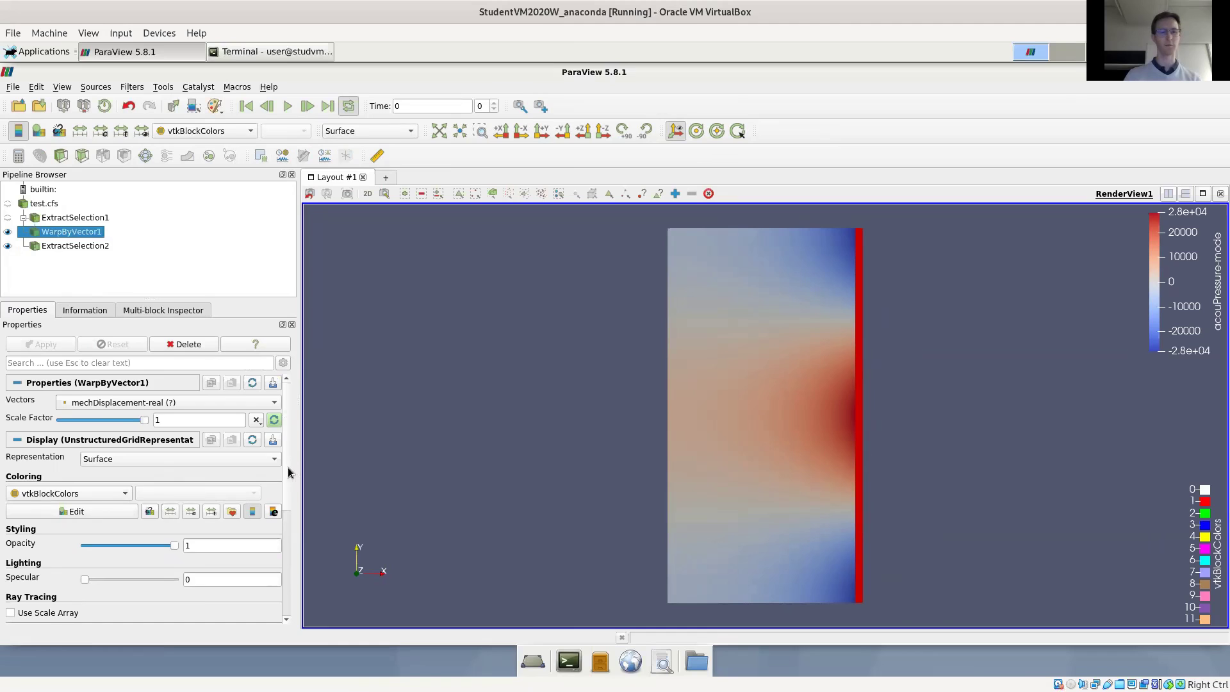
{"action": "scroll", "coordinate": [290, 596], "scroll_direction": "down", "scroll_amount": 6}
{"action": "scroll", "coordinate": [251, 456], "scroll_direction": "up", "scroll_amount": 5}
{"action": "left_click", "coordinate": [133, 399]}
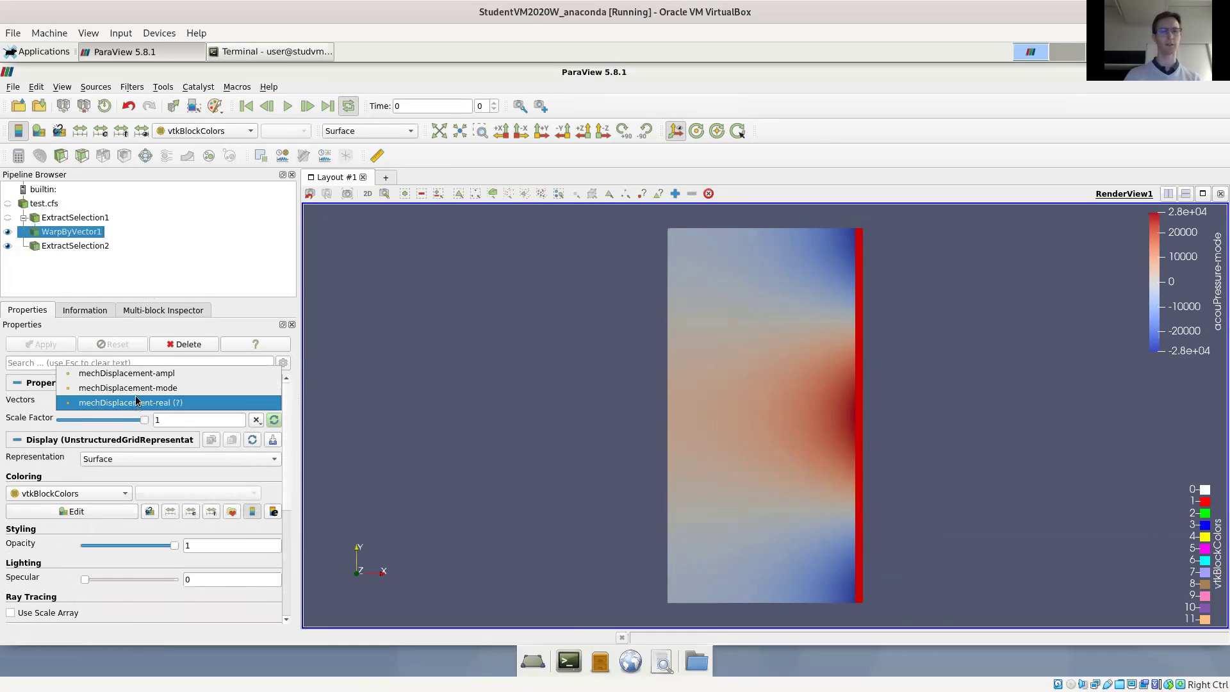
{"action": "left_click", "coordinate": [139, 392]}
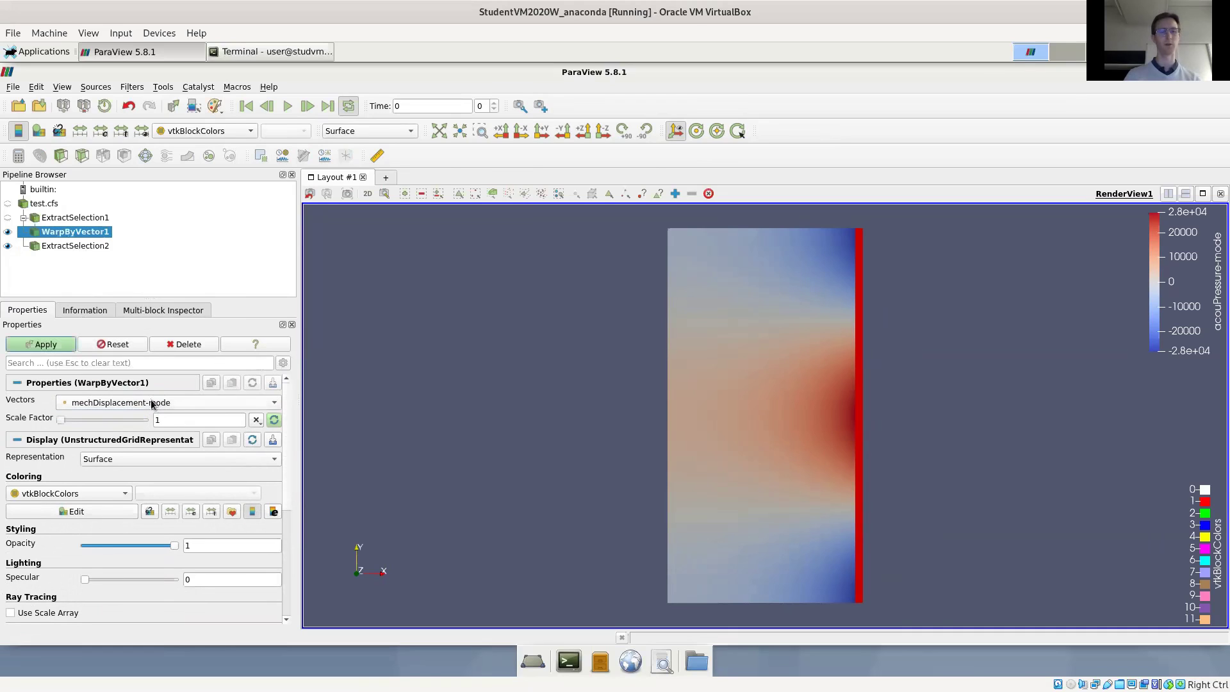
{"action": "left_click", "coordinate": [53, 343]}
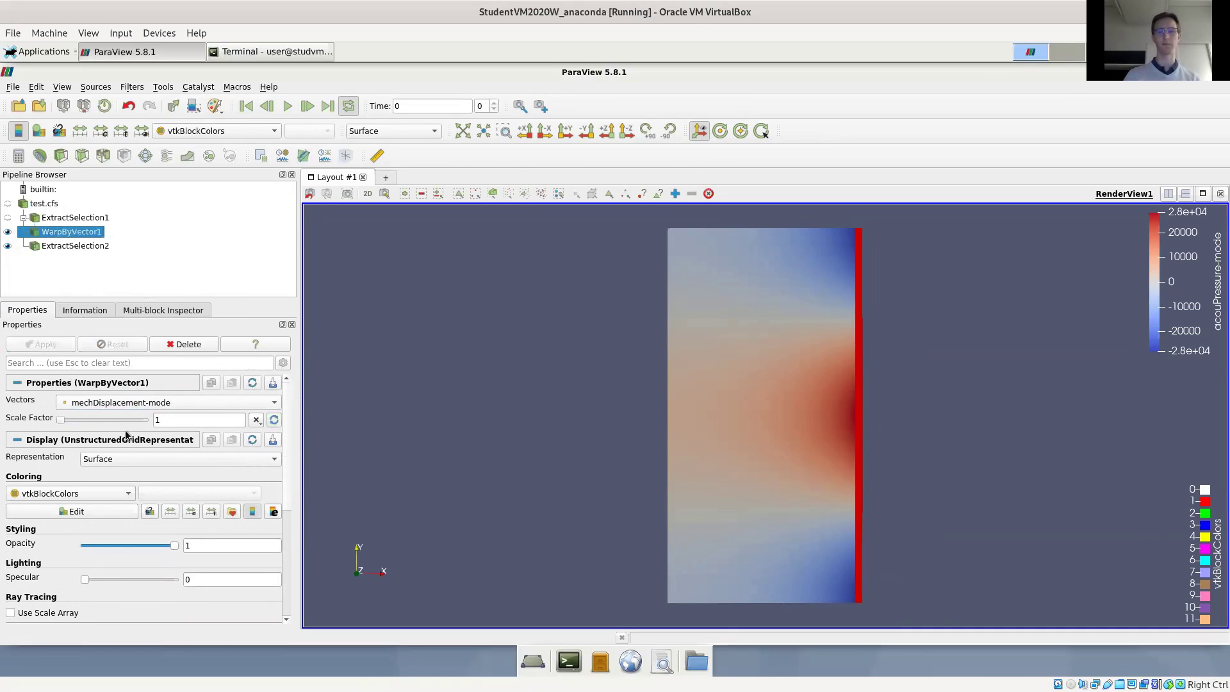
{"action": "left_click", "coordinate": [273, 420]}
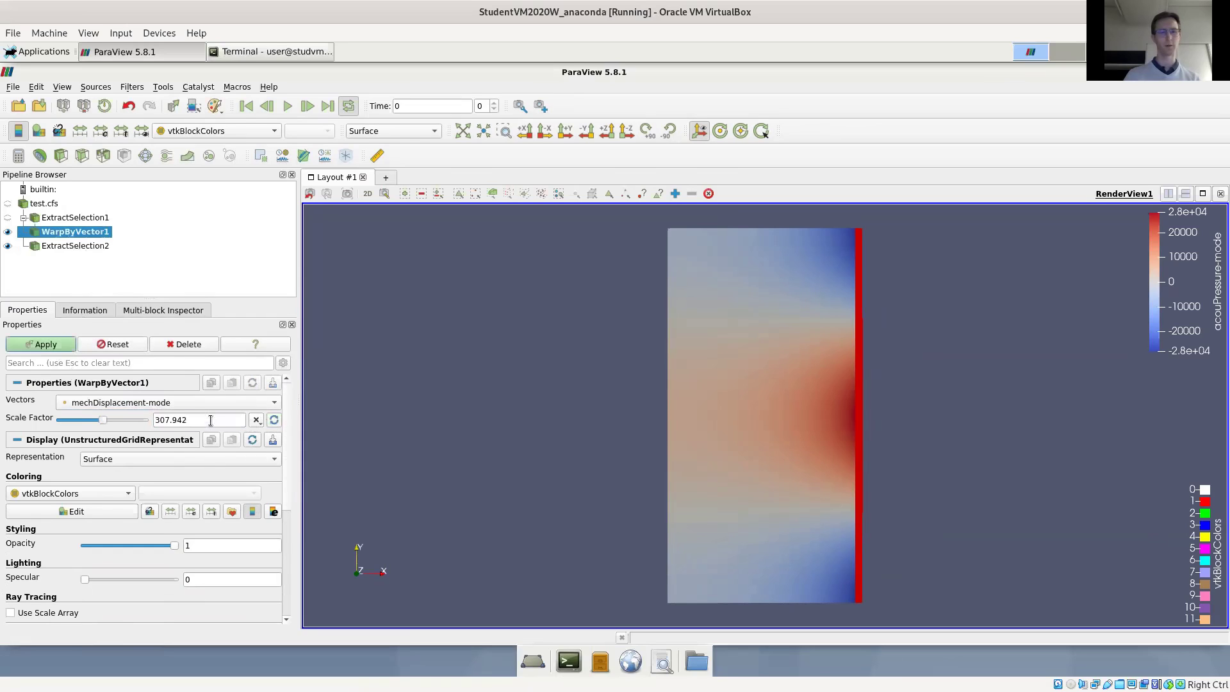
{"action": "left_click", "coordinate": [57, 346]}
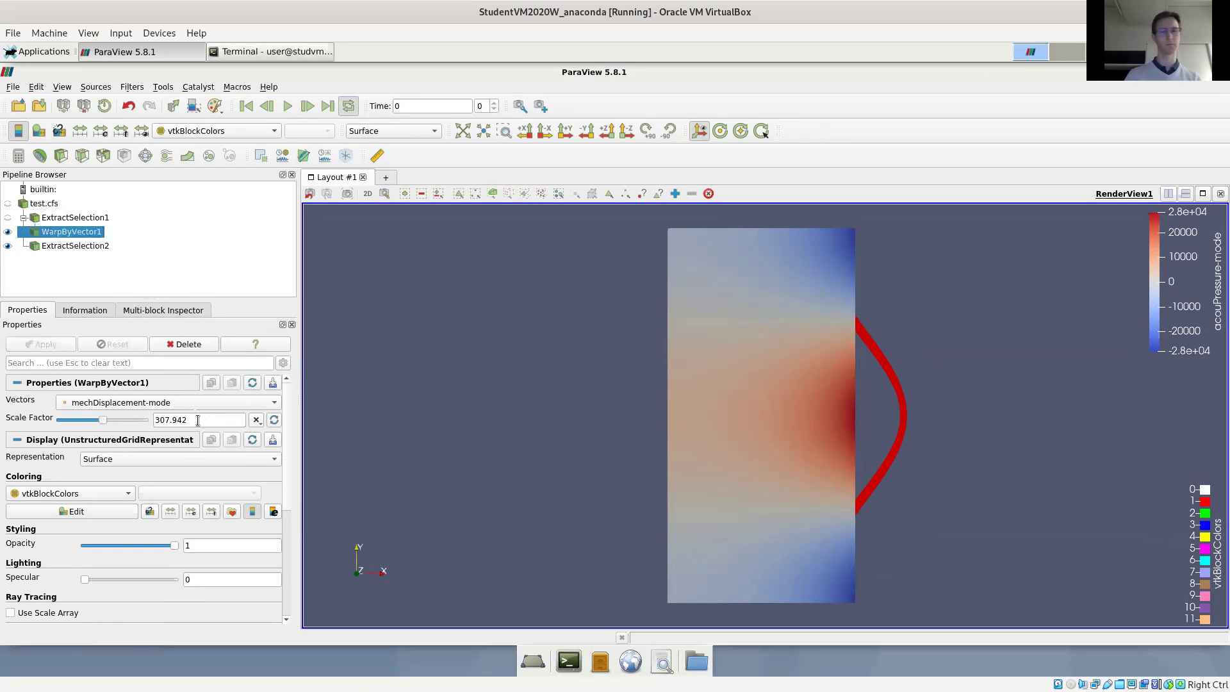
Check the acoustic region's coloring array and color the warped pipe structure by mechDisplacement-mode magnitude
{"action": "left_click", "coordinate": [76, 246]}
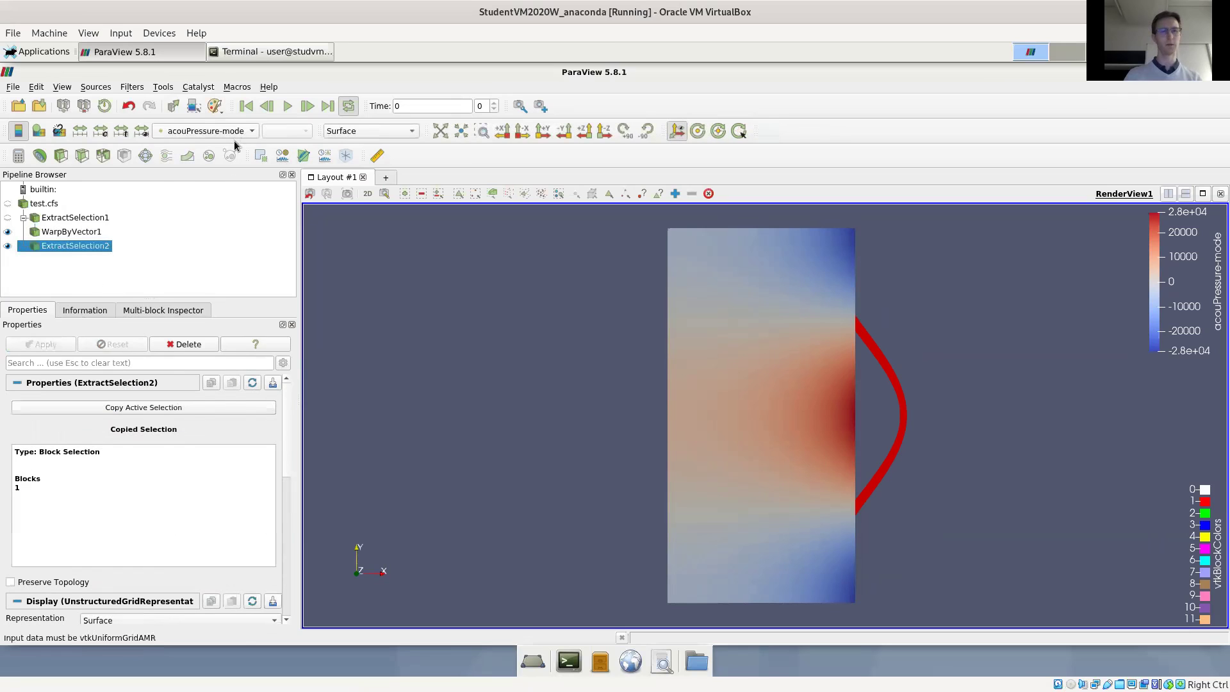
{"action": "left_click", "coordinate": [232, 132]}
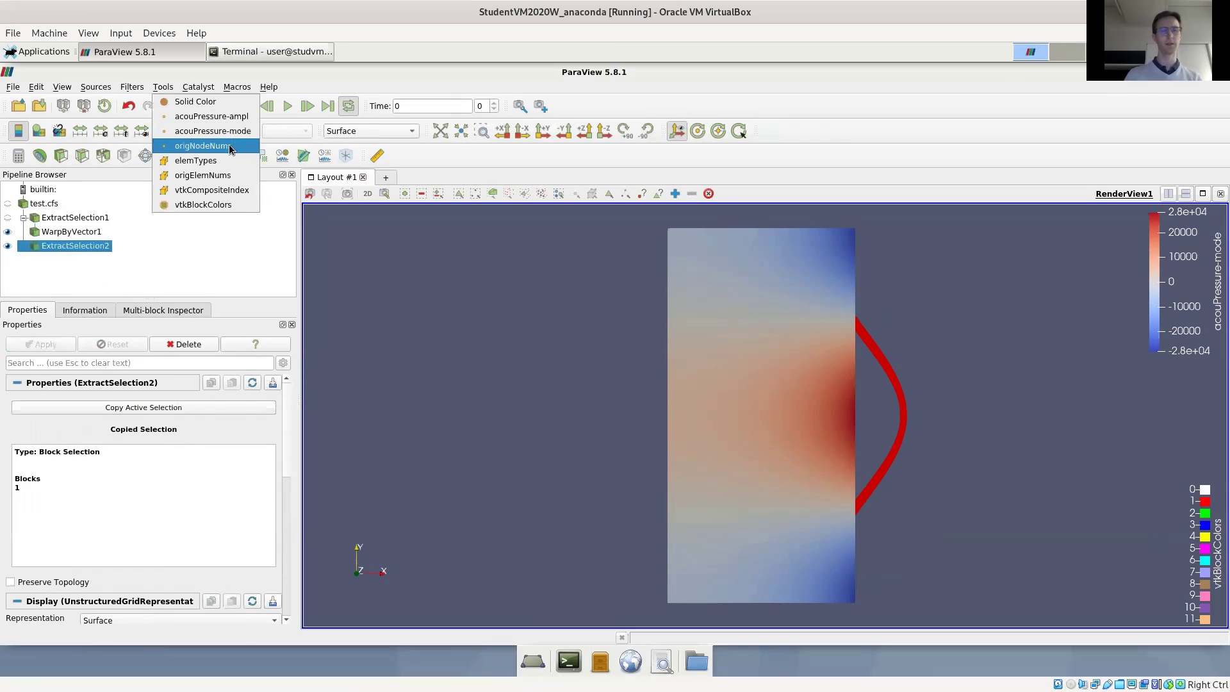
{"action": "left_click", "coordinate": [129, 232]}
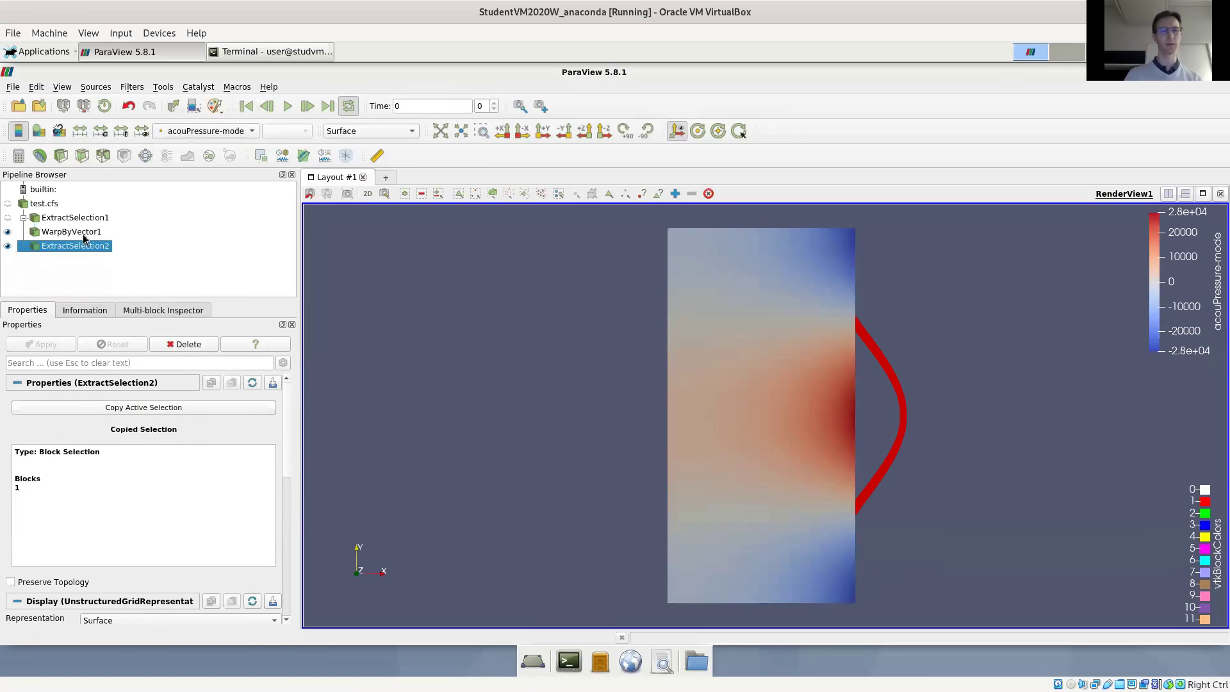
{"action": "left_click", "coordinate": [83, 232]}
{"action": "left_click", "coordinate": [199, 134]}
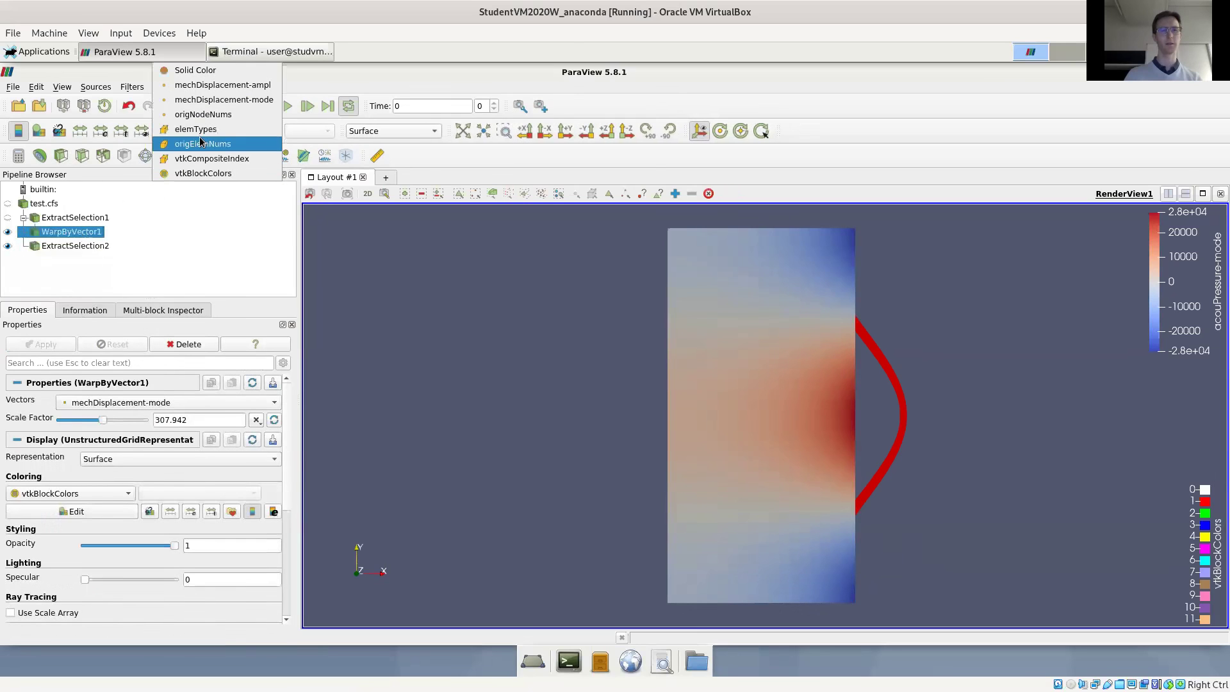
{"action": "left_click", "coordinate": [221, 100]}
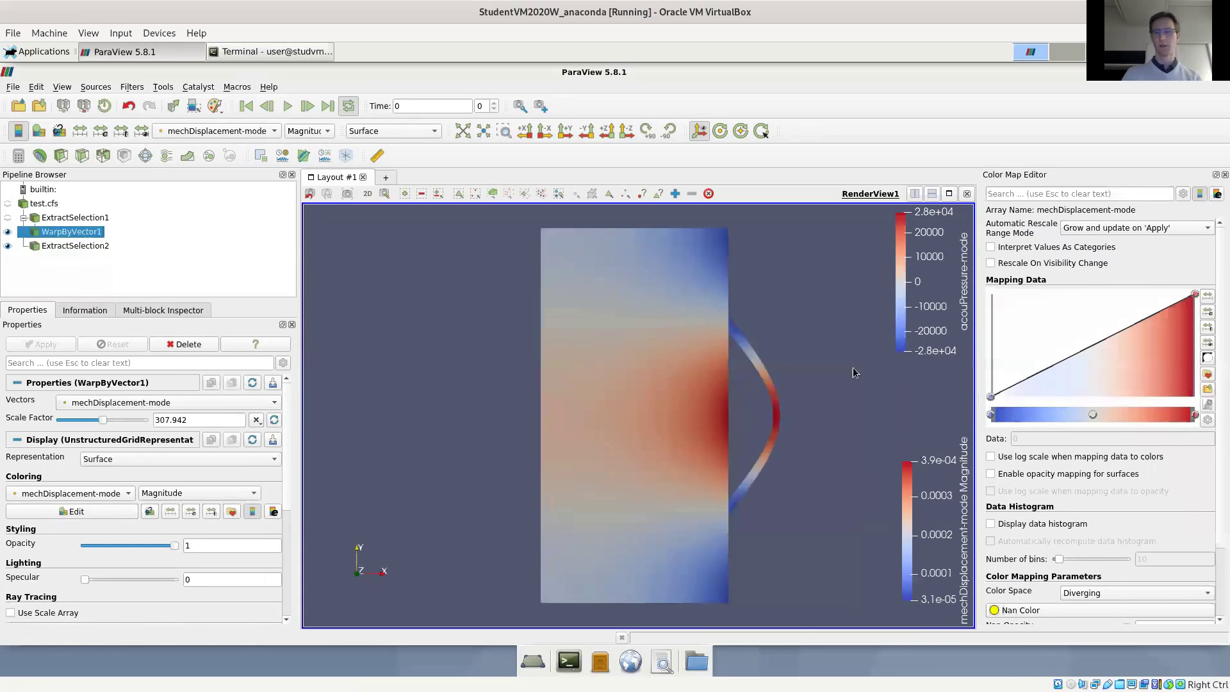
Apply the Linear Green (Gr4L) preset to the mechDisplacement-mode color map and invert its transfer functions
{"action": "left_click", "coordinate": [1208, 373]}
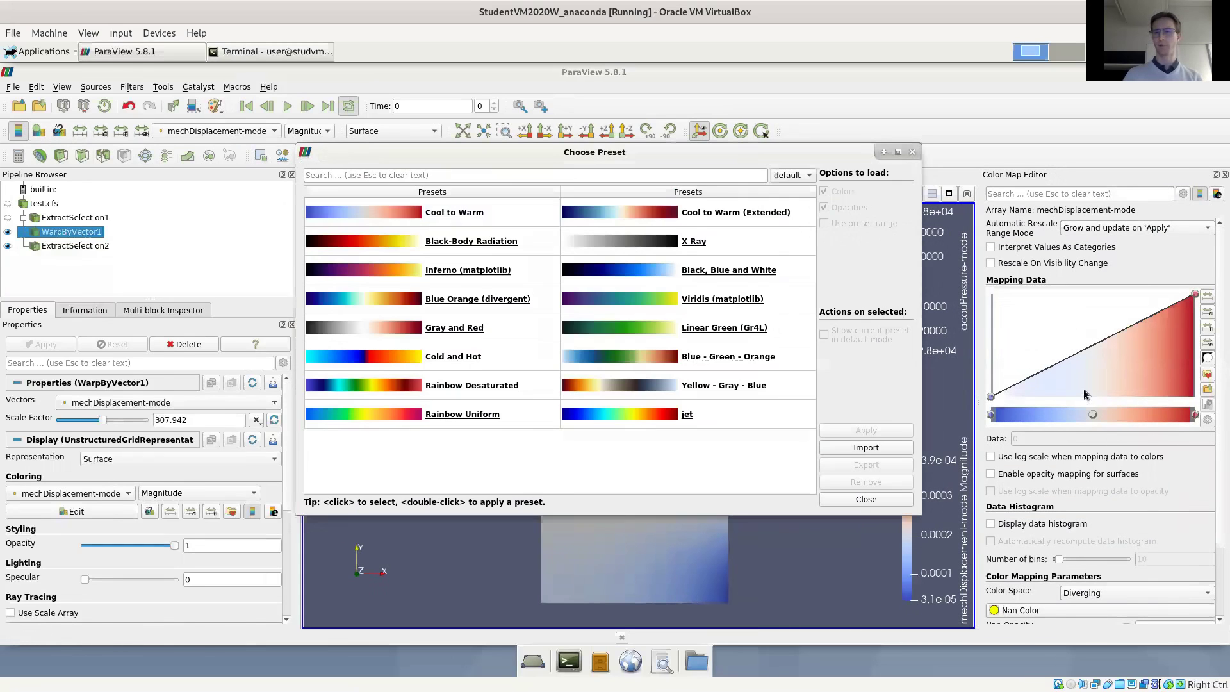
{"action": "left_click", "coordinate": [613, 324]}
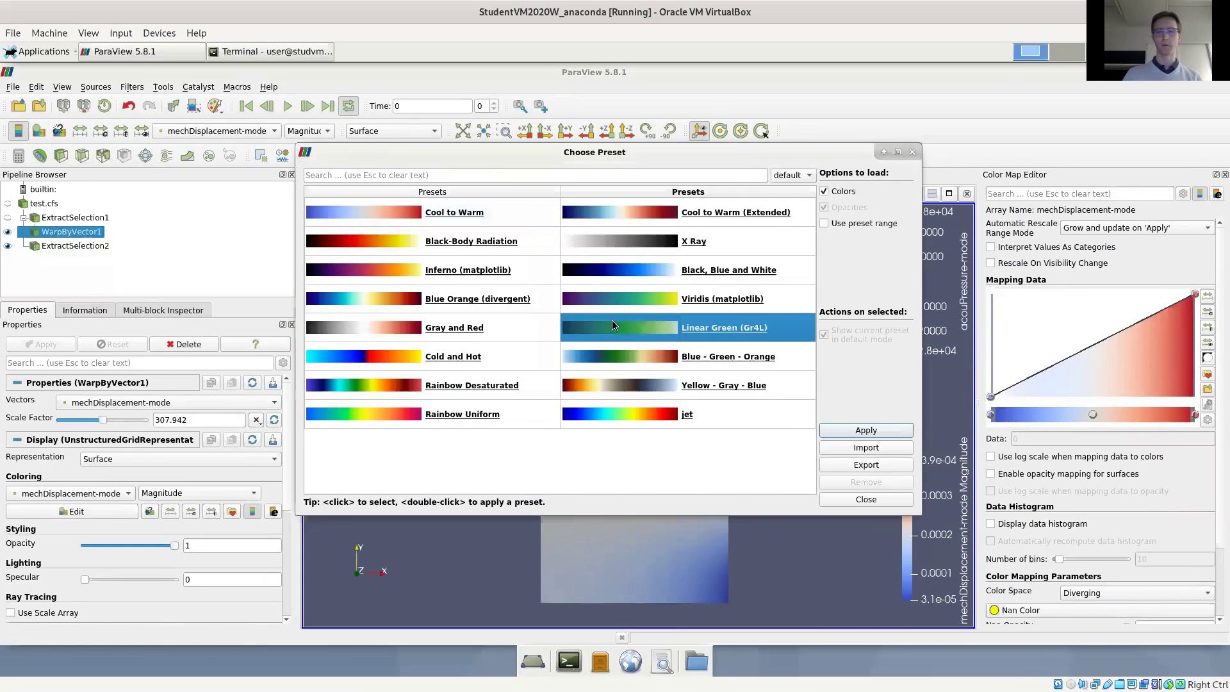
{"action": "left_click", "coordinate": [867, 431]}
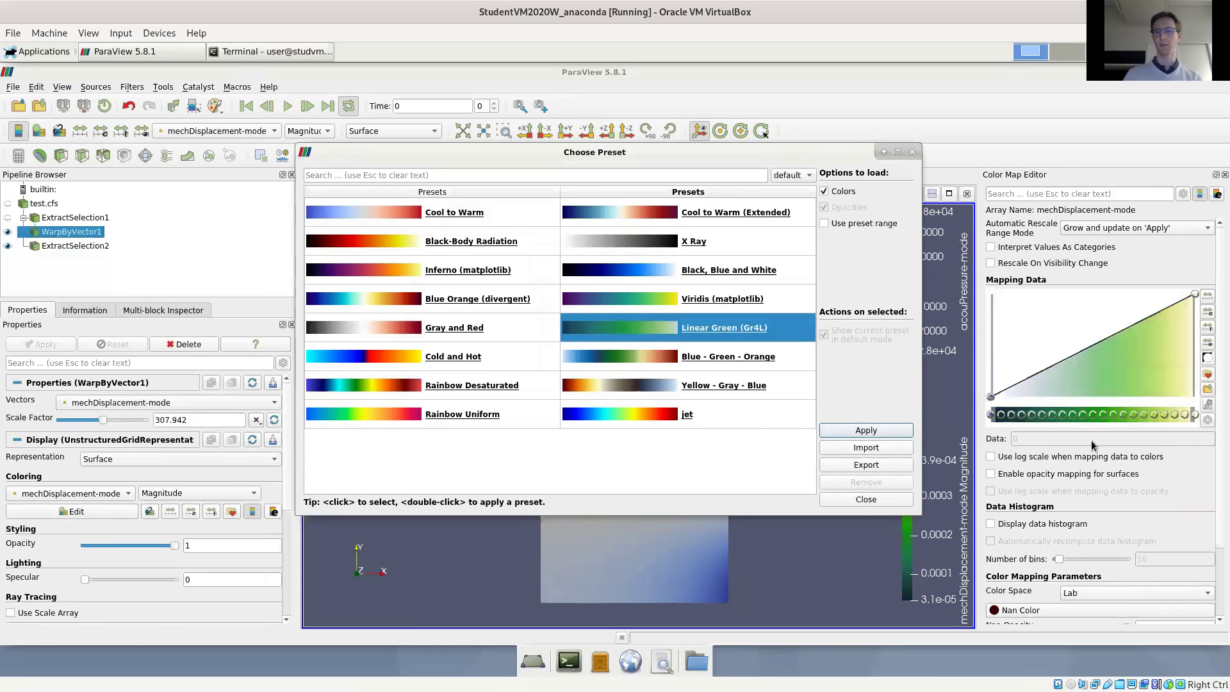
{"action": "left_click", "coordinate": [1191, 362]}
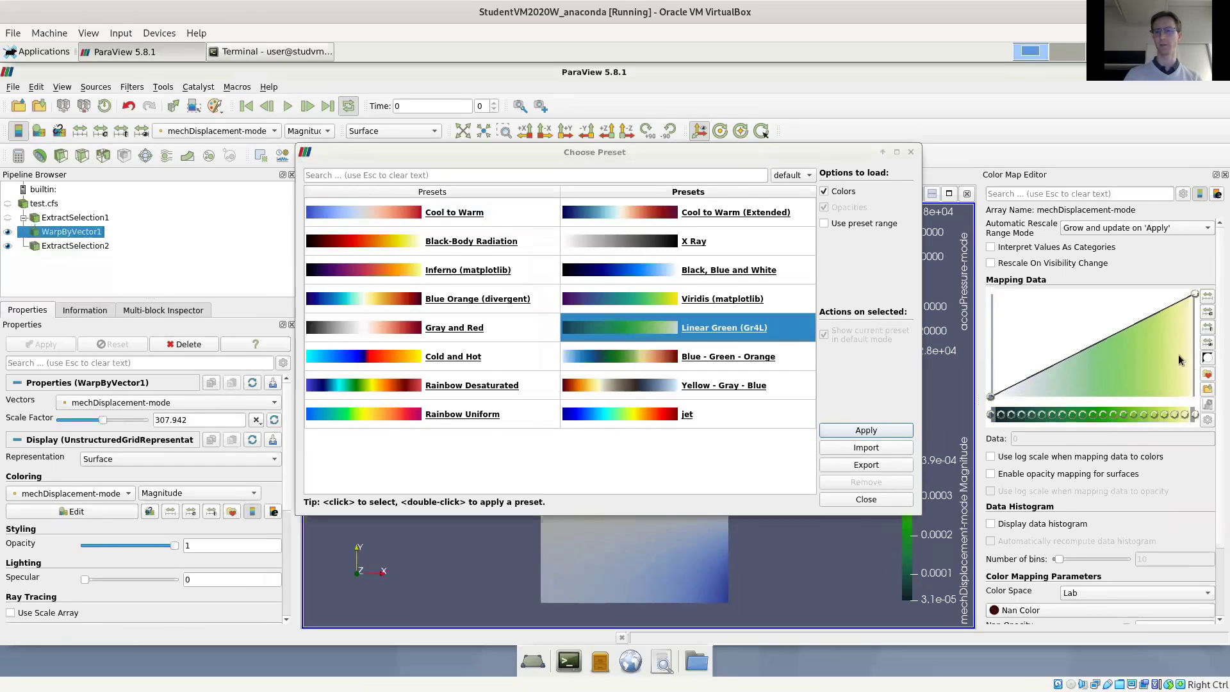
{"action": "left_click", "coordinate": [909, 151]}
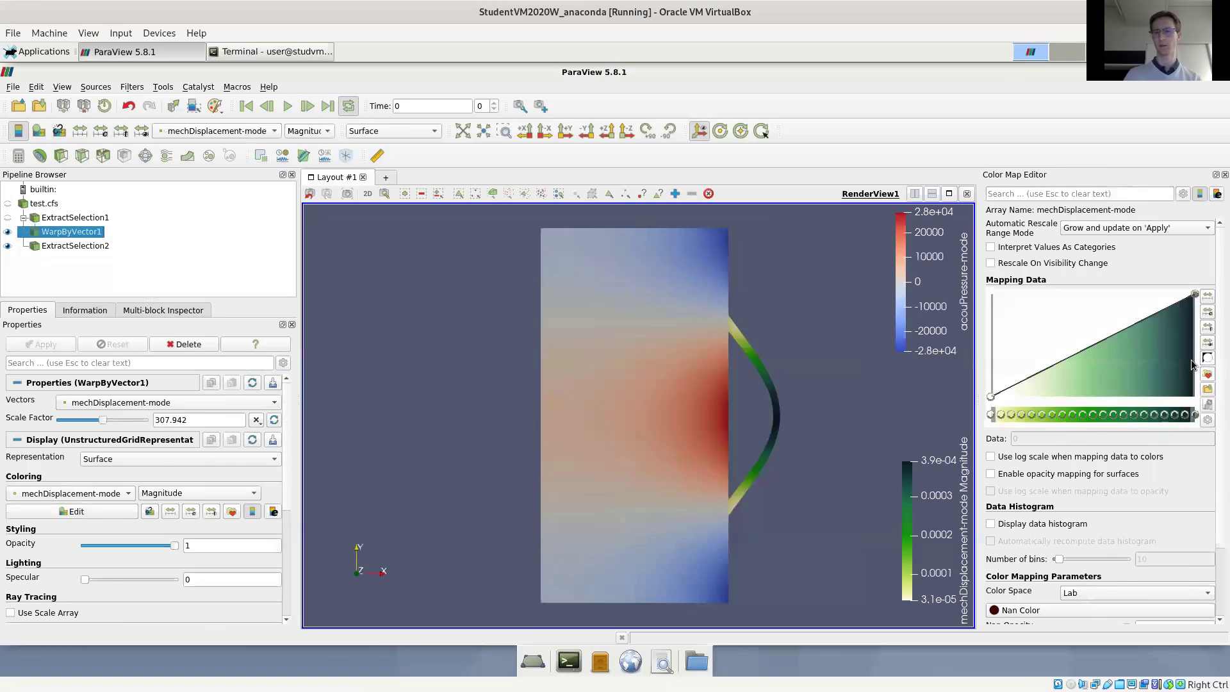
{"action": "left_click", "coordinate": [1207, 358]}
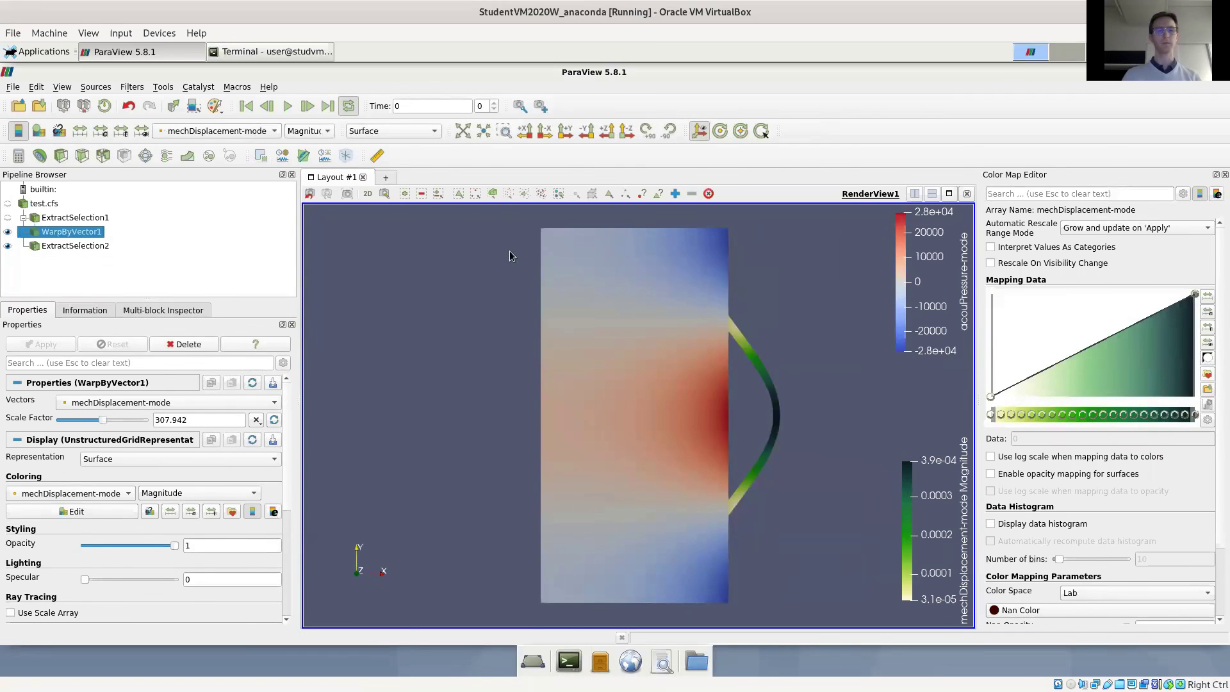
Play the animation of the coupled mode with acoustic pressure and pipe displacement together
{"action": "left_click", "coordinate": [288, 106]}
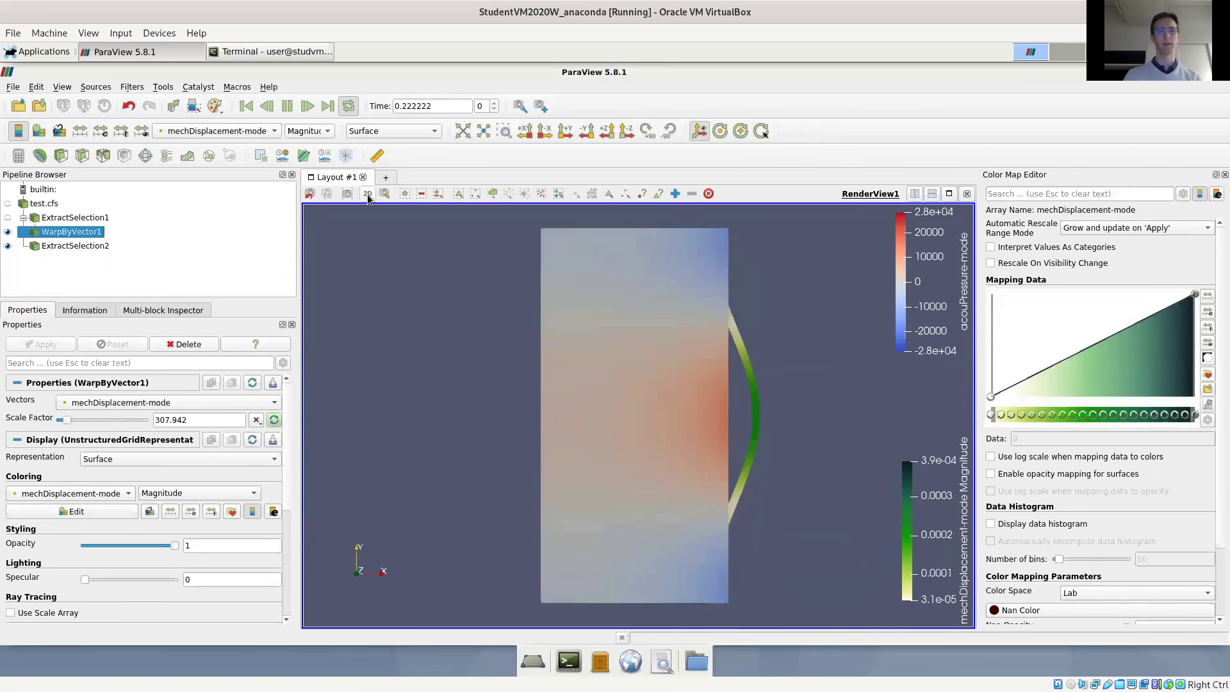